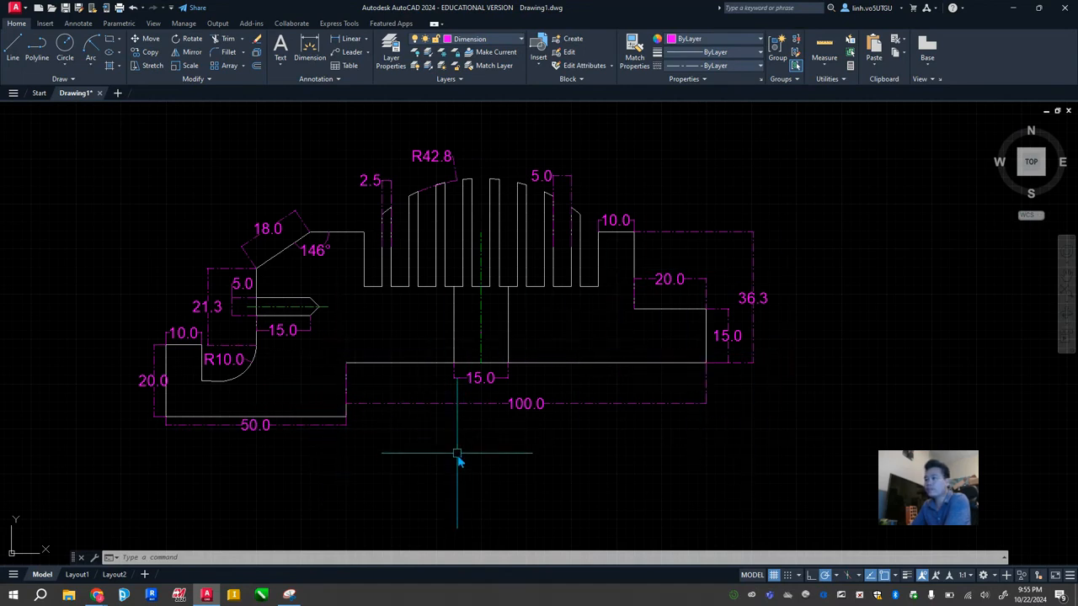
Examine the dimensioned reference profile, including its step edges, sloped side, bore and fin spacing
middle_click_drag(458, 459, 463, 434)
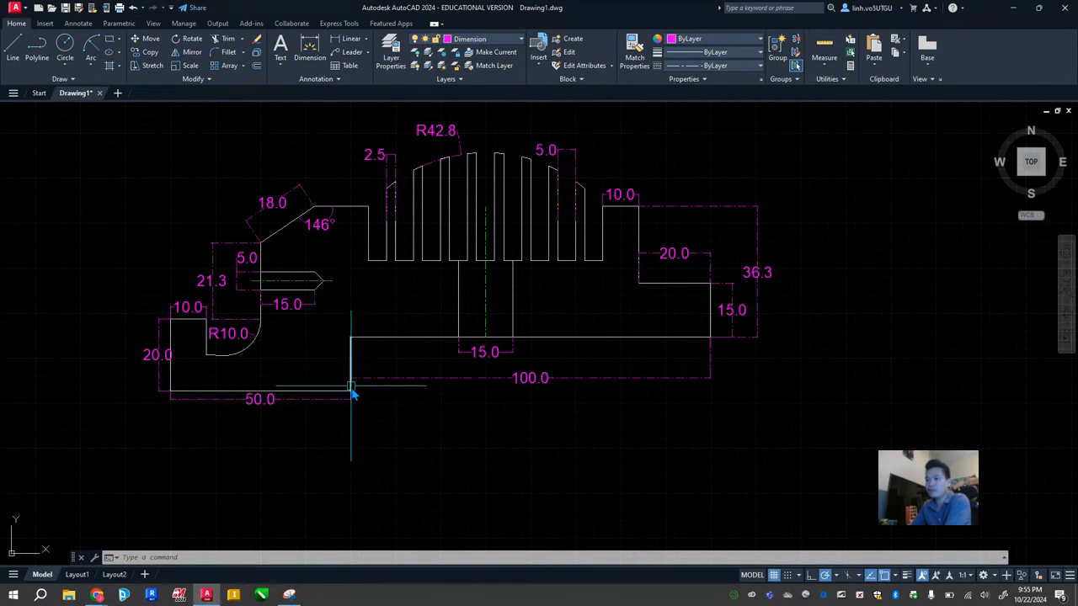
left_click(351, 381)
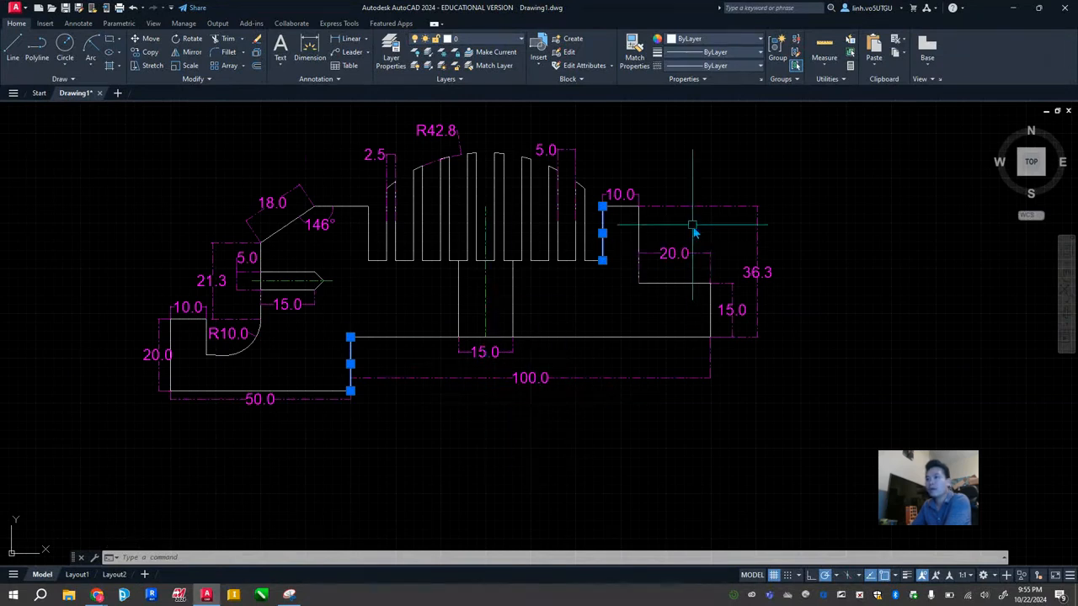
left_click(278, 204)
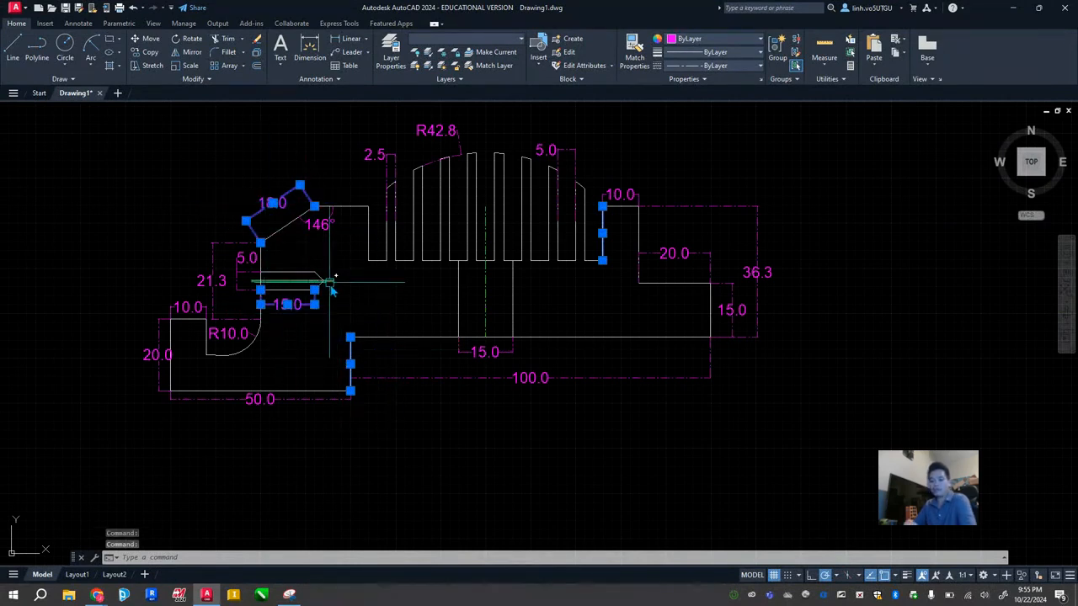
key("Escape")
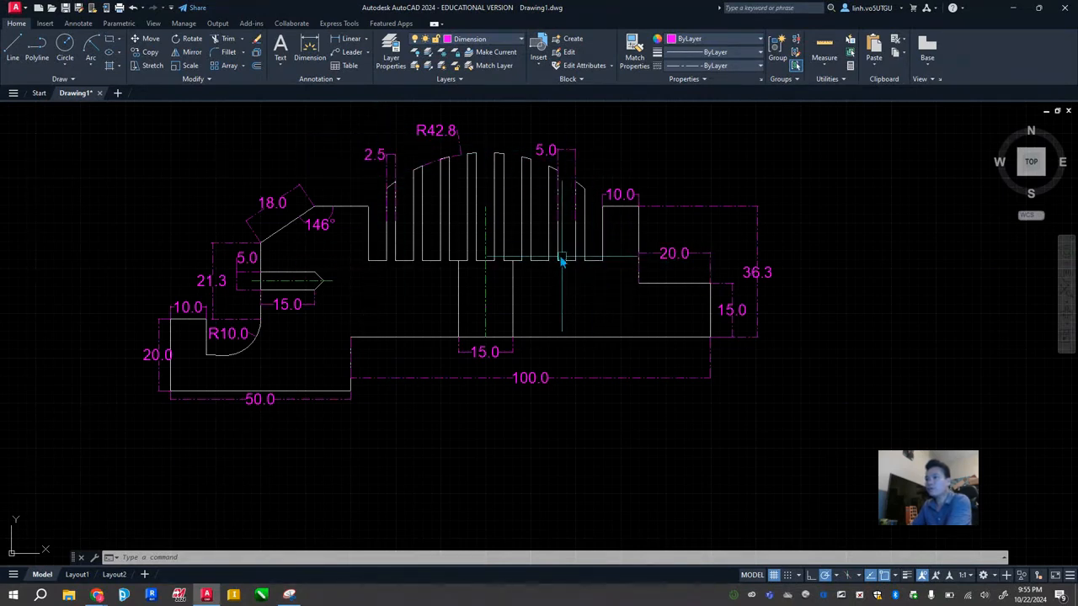
left_click(554, 150)
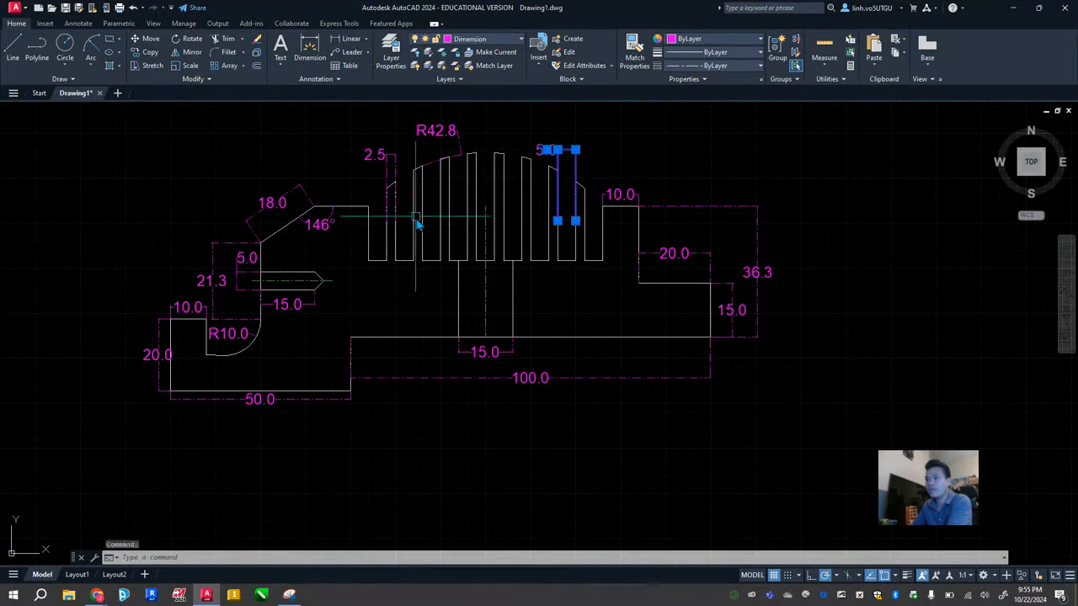
mouse_move(556, 150)
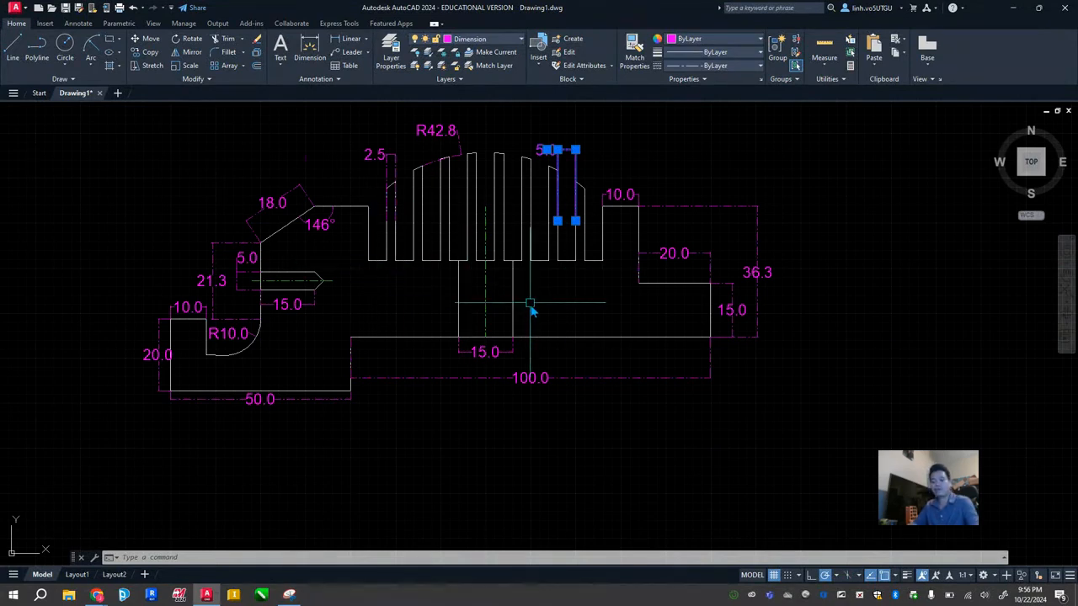
key("Escape")
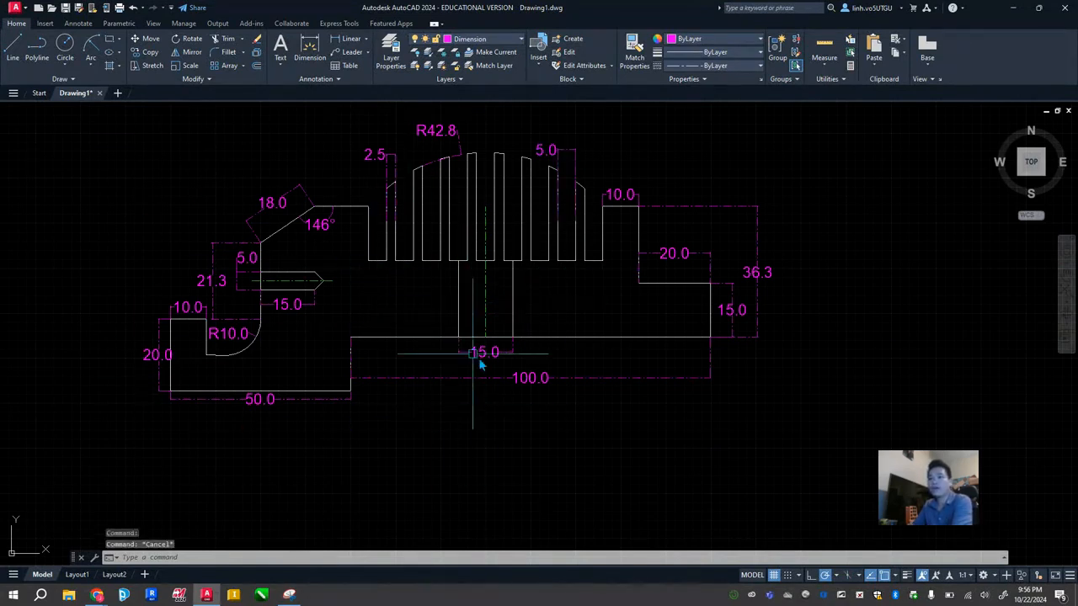
Make layer 0 the current layer, with empty space in view beside the reference profile
scroll(540, 368, "down", 2)
middle_click_drag(642, 380, 417, 333)
left_click(13, 49)
left_click(510, 42)
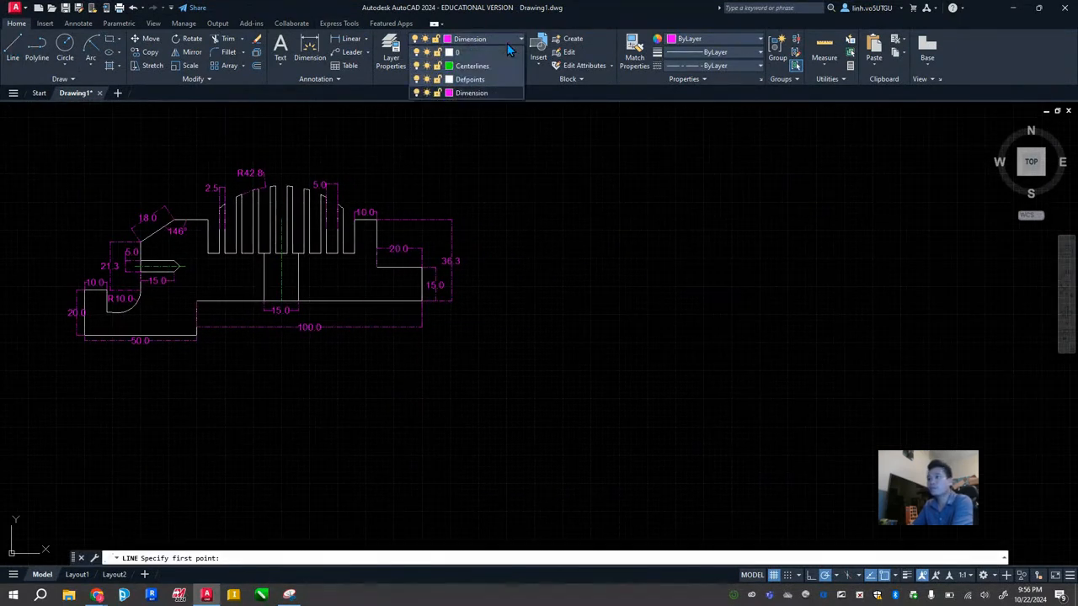
left_click(465, 53)
Draw connected lines beside the reference profile: 10 left, 20 down, 50 right and 15 up
left_click(13, 49)
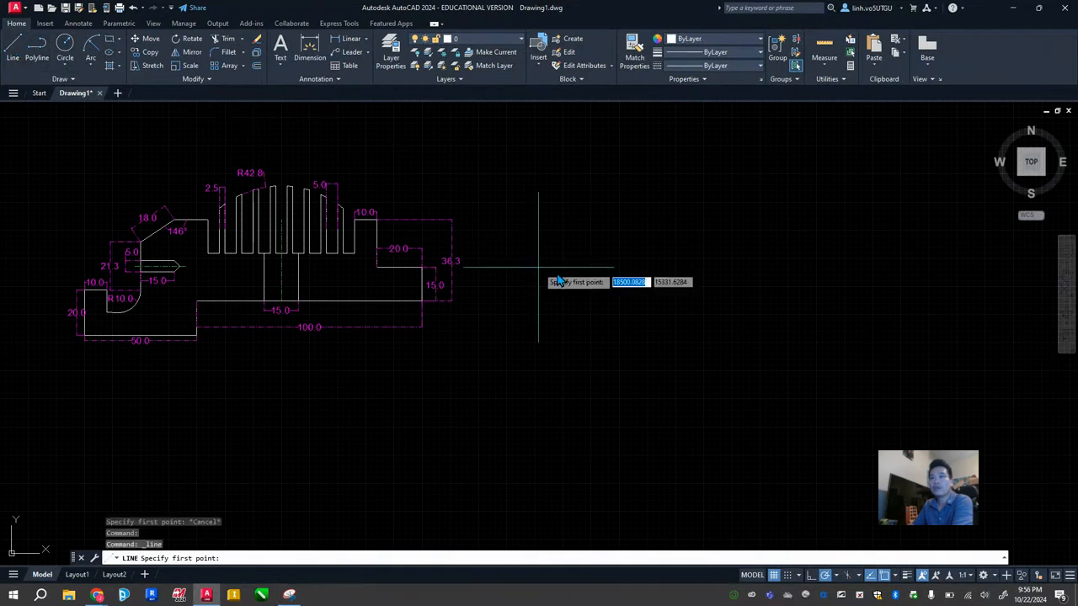
left_click(583, 295)
type("10")
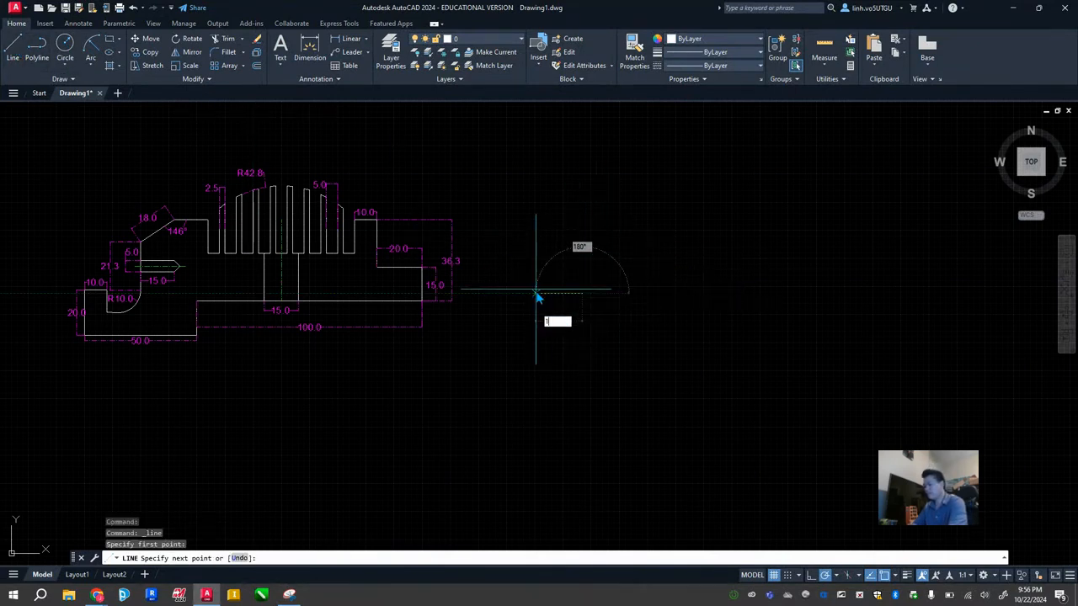
key("Return")
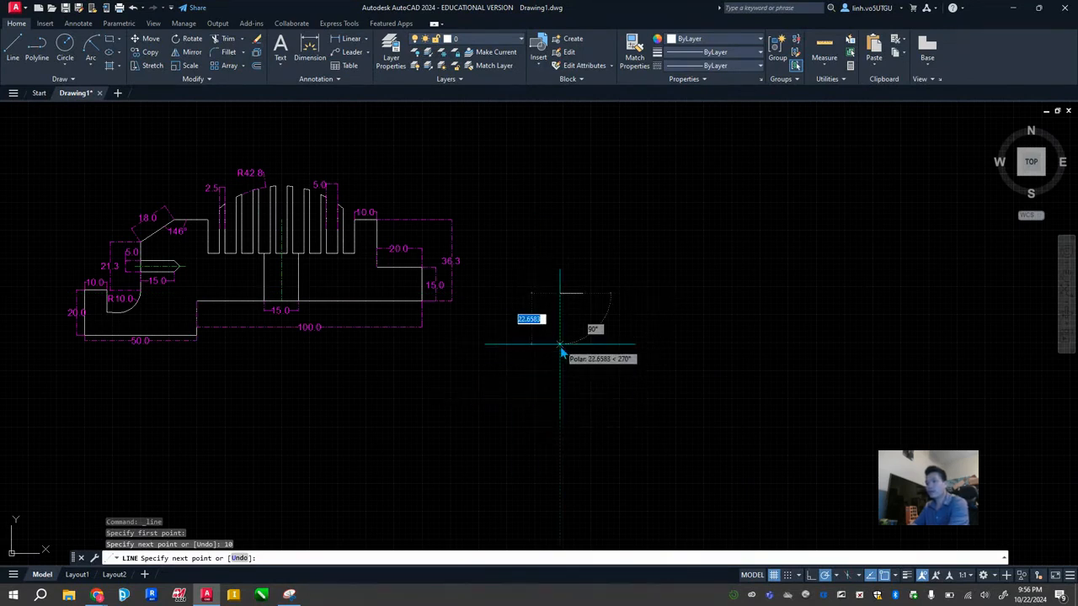
type("20")
key("Return")
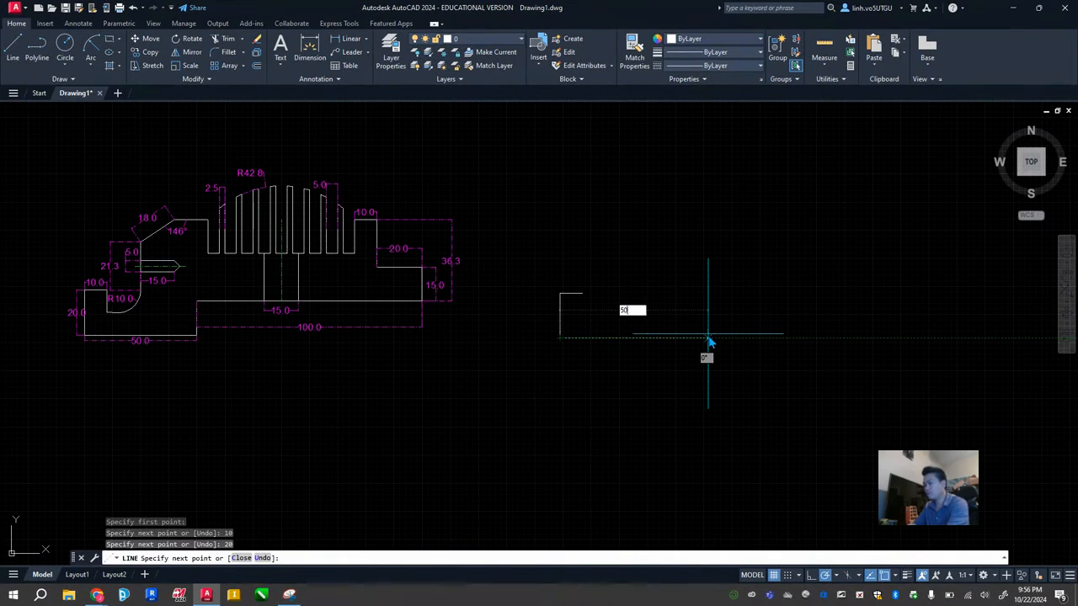
key("Return")
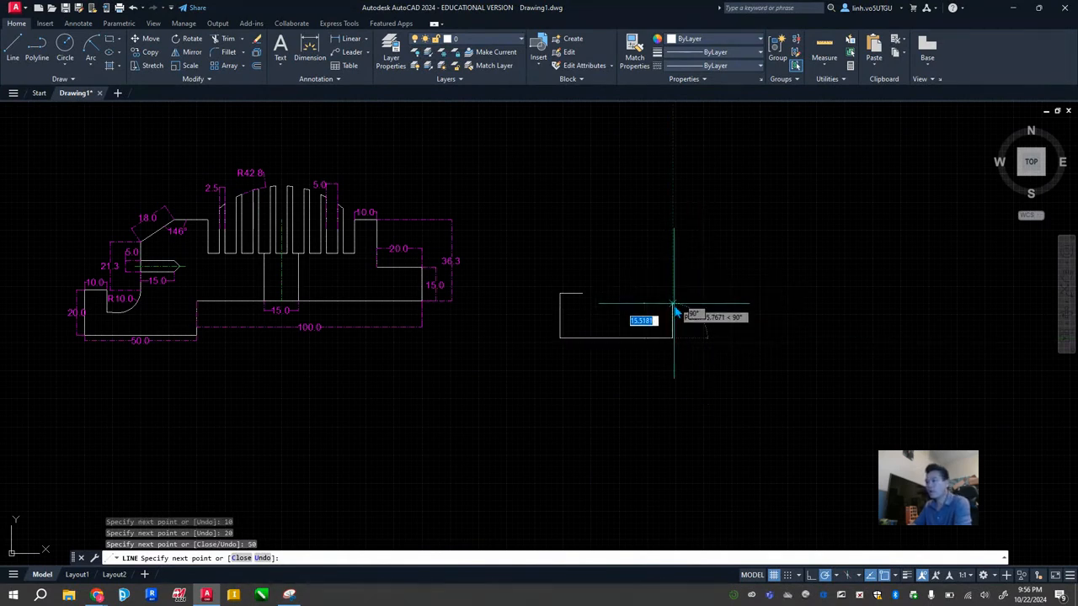
key("Return")
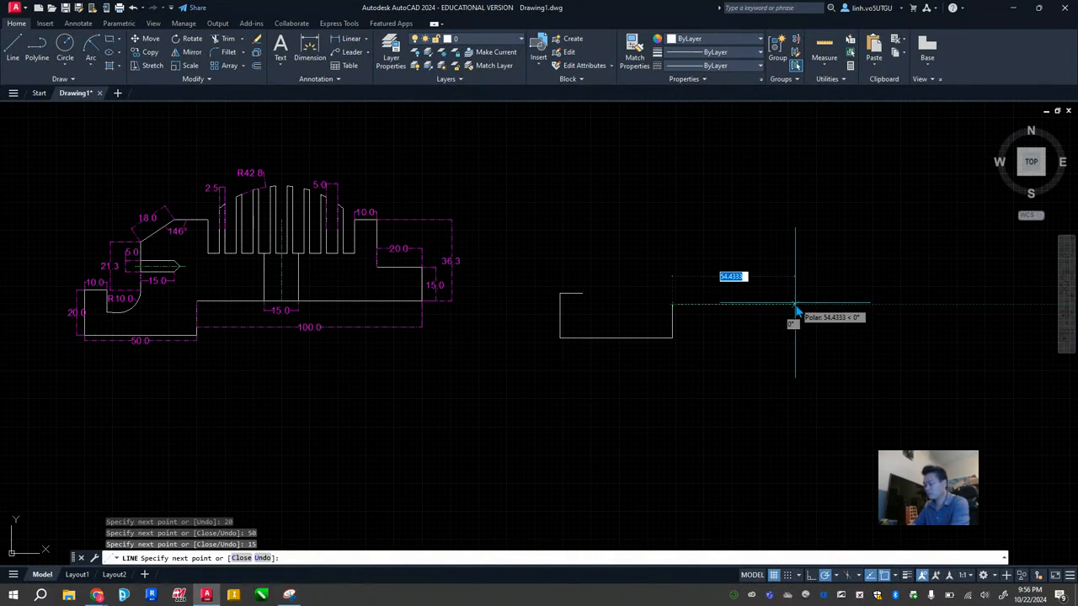
Continue the outline with segments 100 to the right, 15 up and 20 back to the left
type("100")
key("Return")
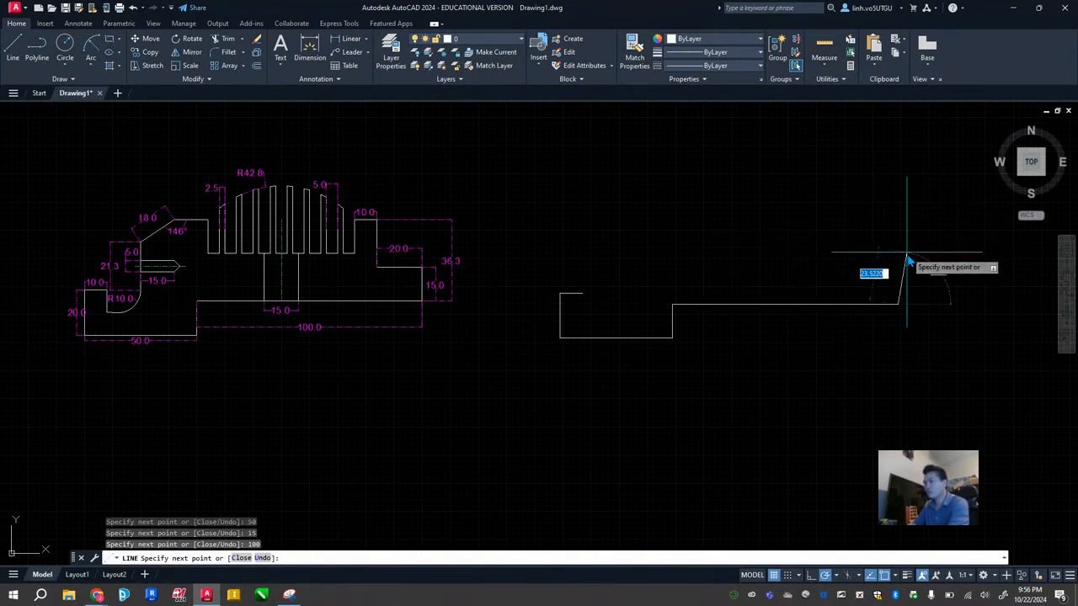
type("15")
key("Return")
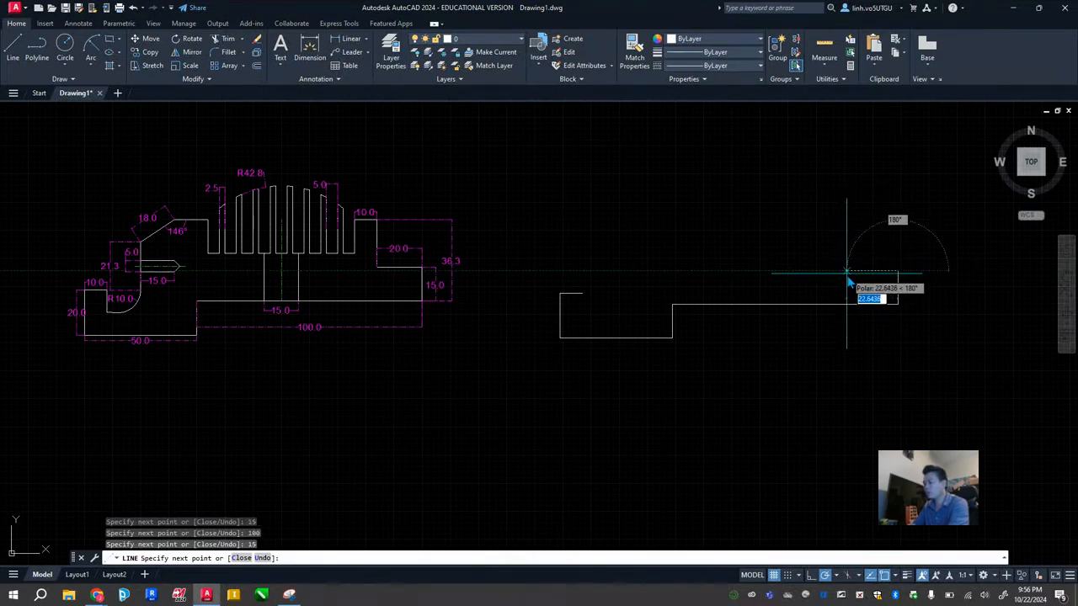
type("20")
key("Return")
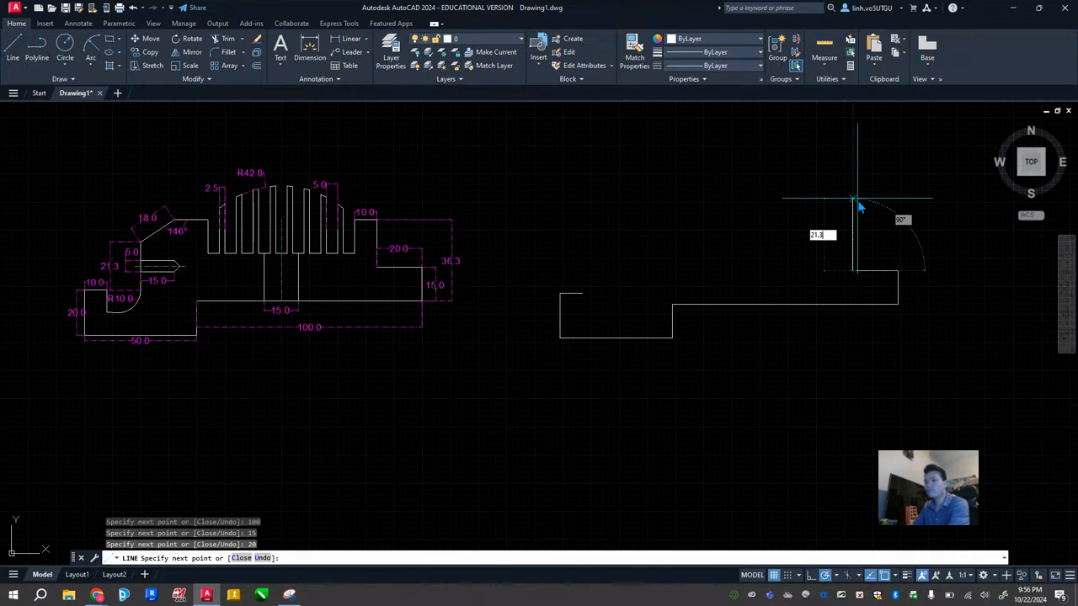
Extend the outline 21.3 up, 10 left and 15 down to form the raised end block
key("Return")
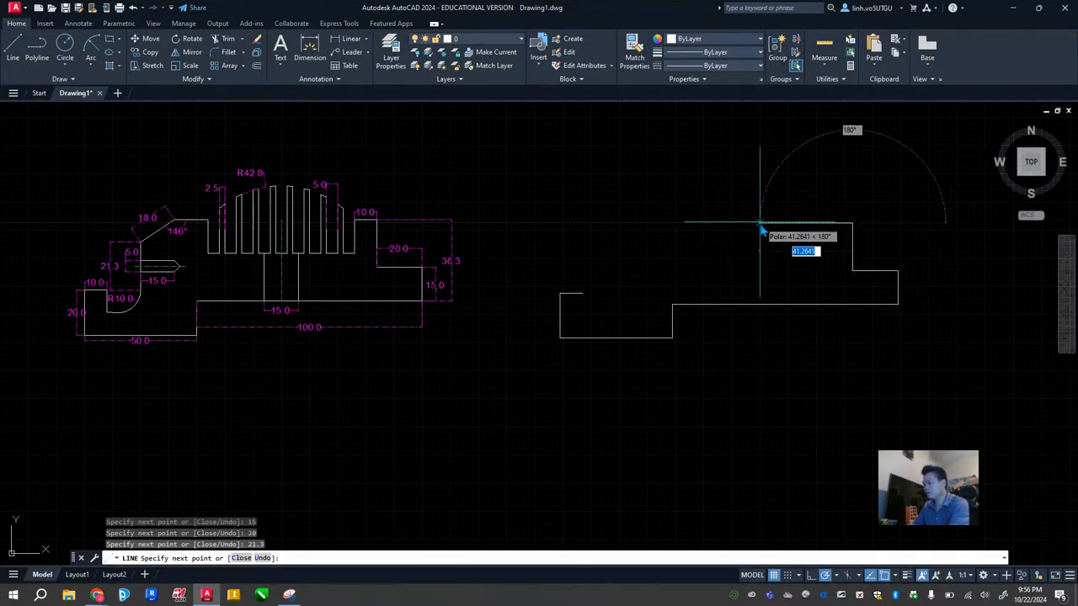
key("Return")
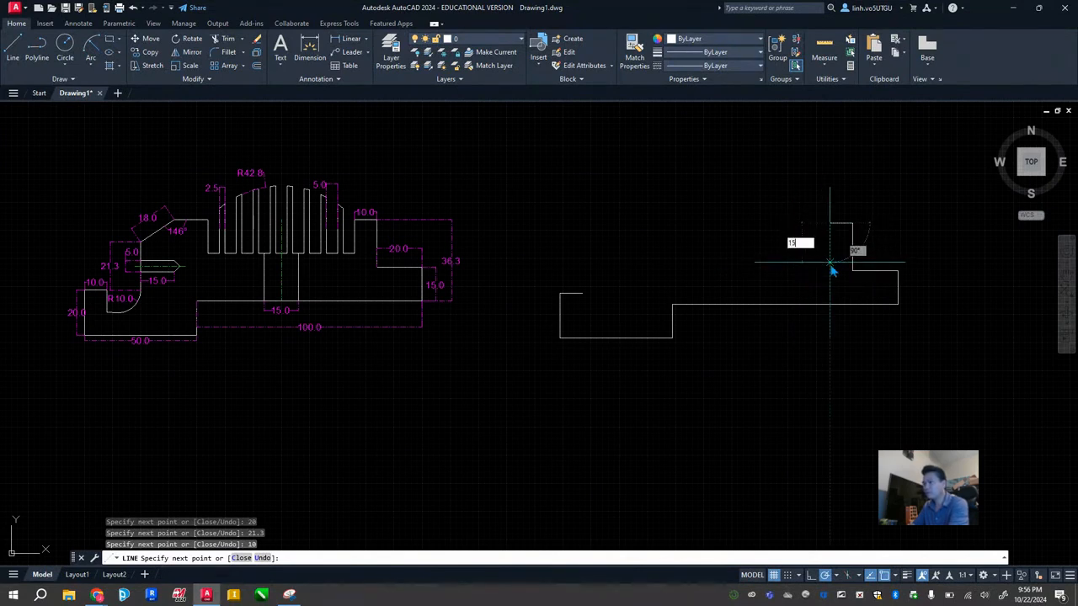
type("15")
key("Return")
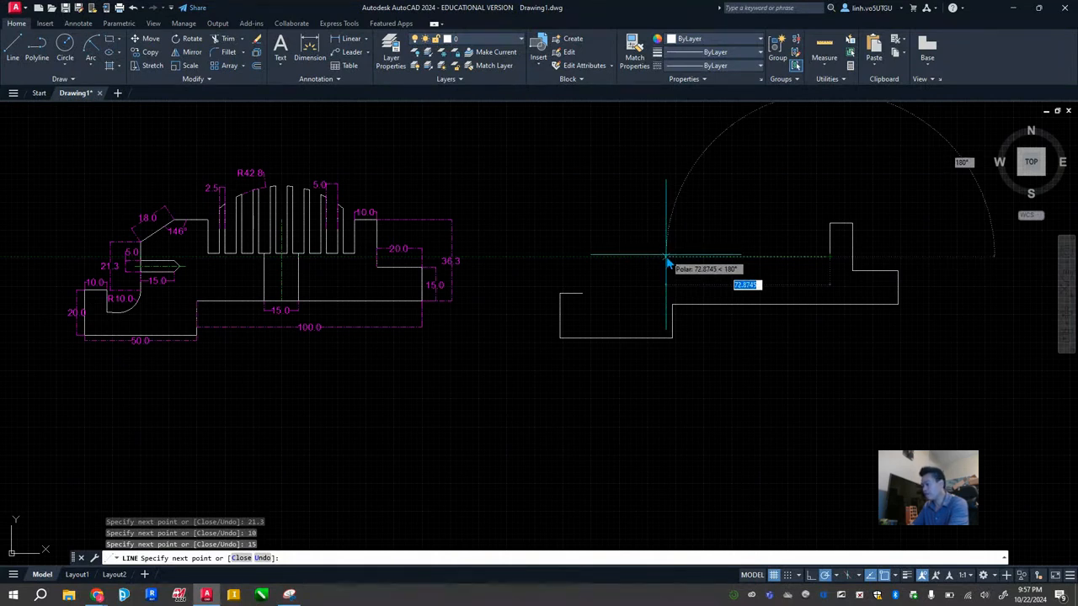
Continue the outline 65 to the left, 15 up and 15 to the left, forming the wide recess
type("65")
key("Return")
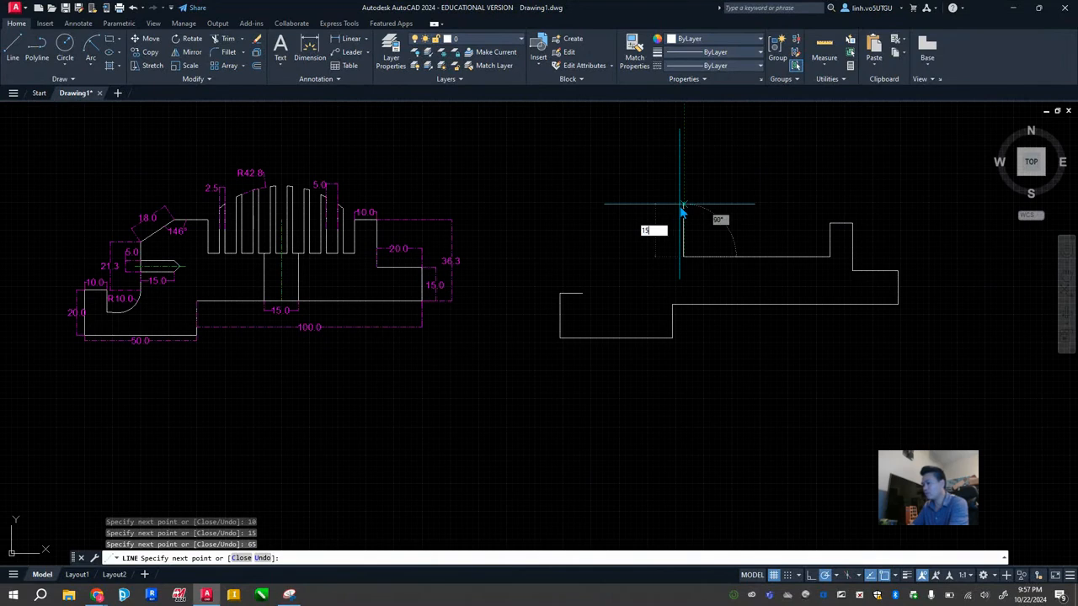
type("15")
key("Return")
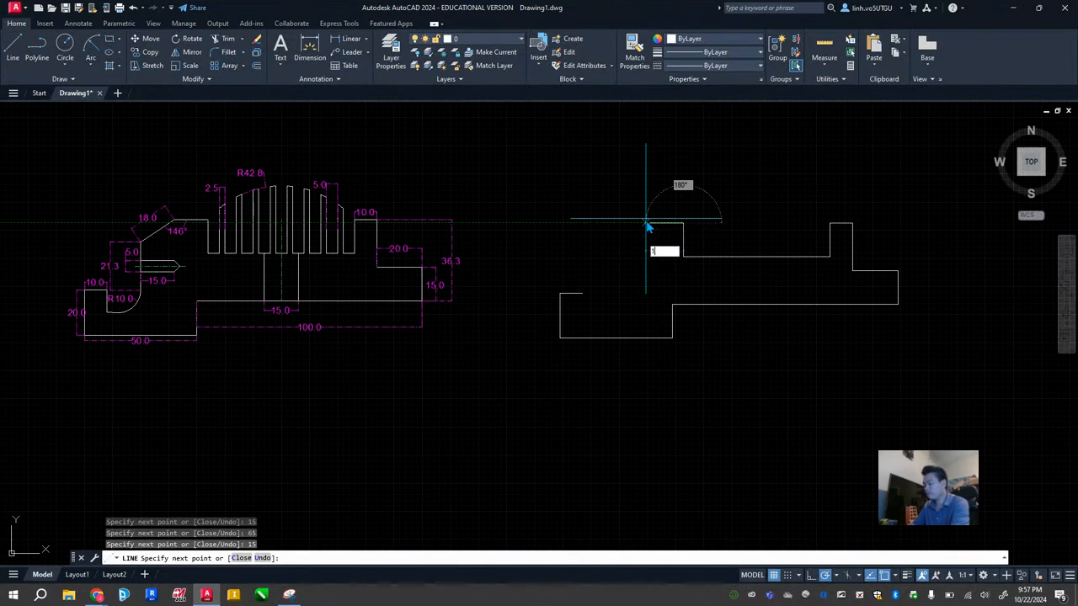
type("15")
key("Return")
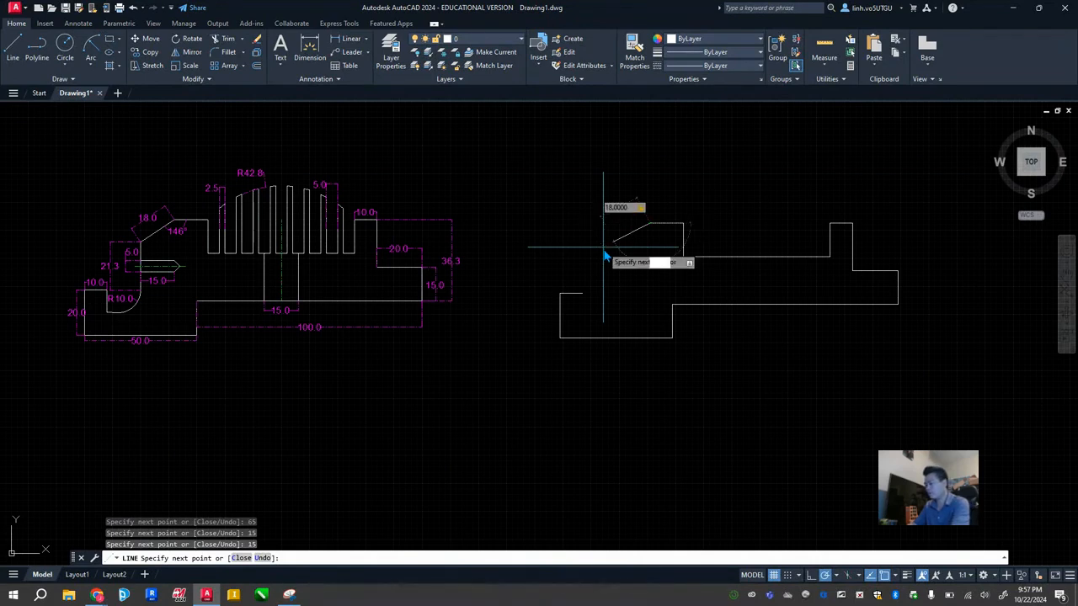
Add an 18-long sloped segment down-left at 146° and a 21.3 vertical segment downward, ending the line chain
key("Return")
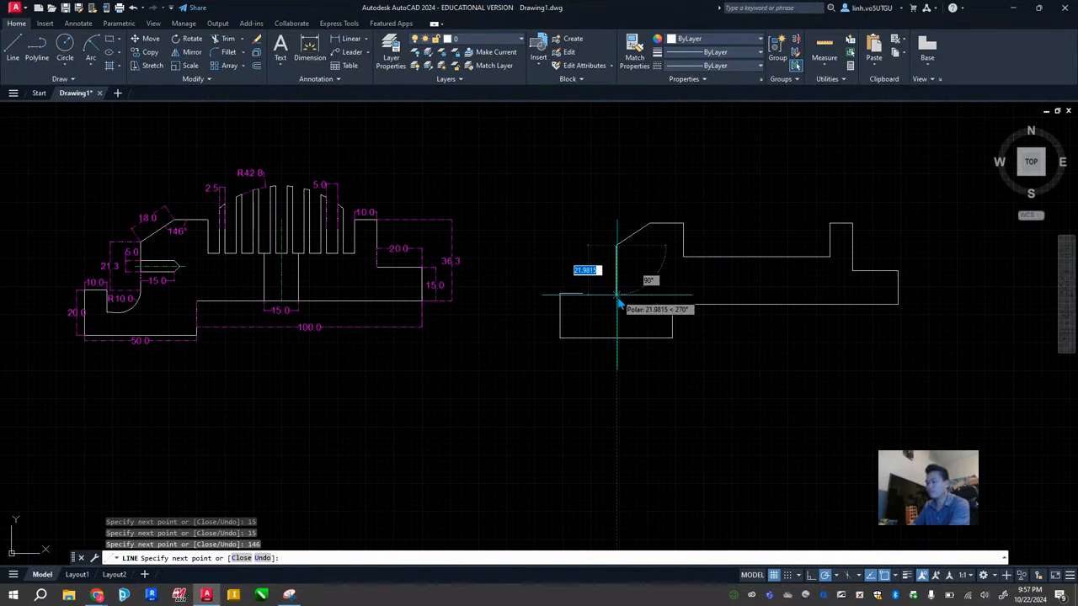
key("Return")
key("Escape")
Draw a circle of radius 10 centred on the open lower end of the 21.3 vertical line
middle_click_drag(674, 284, 626, 284)
scroll(624, 282, "up", 3)
scroll(647, 306, "down", 3)
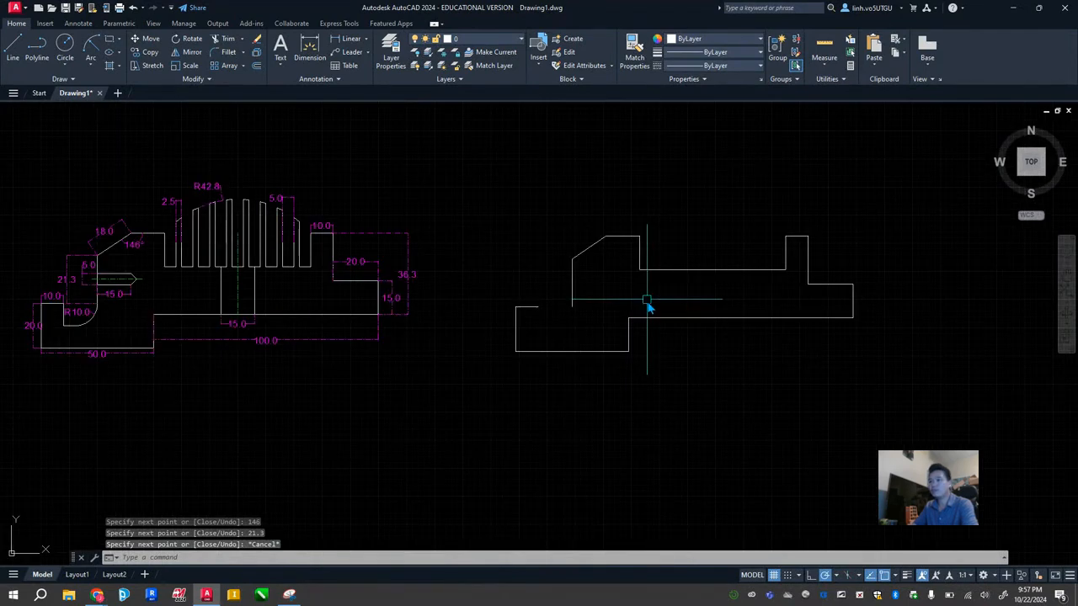
middle_click_drag(621, 306, 649, 300)
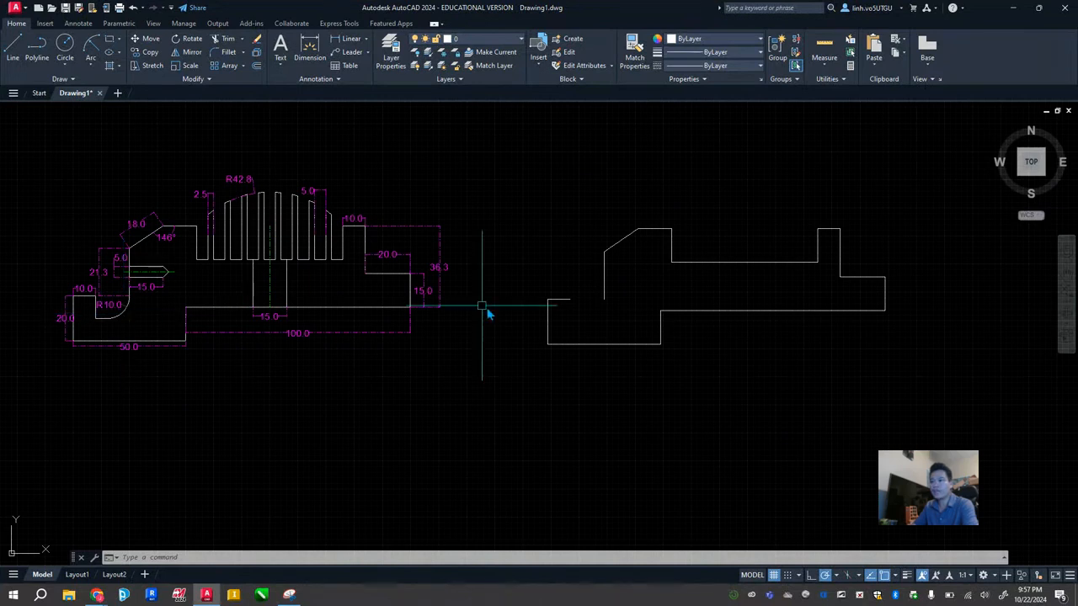
scroll(587, 304, "up", 4)
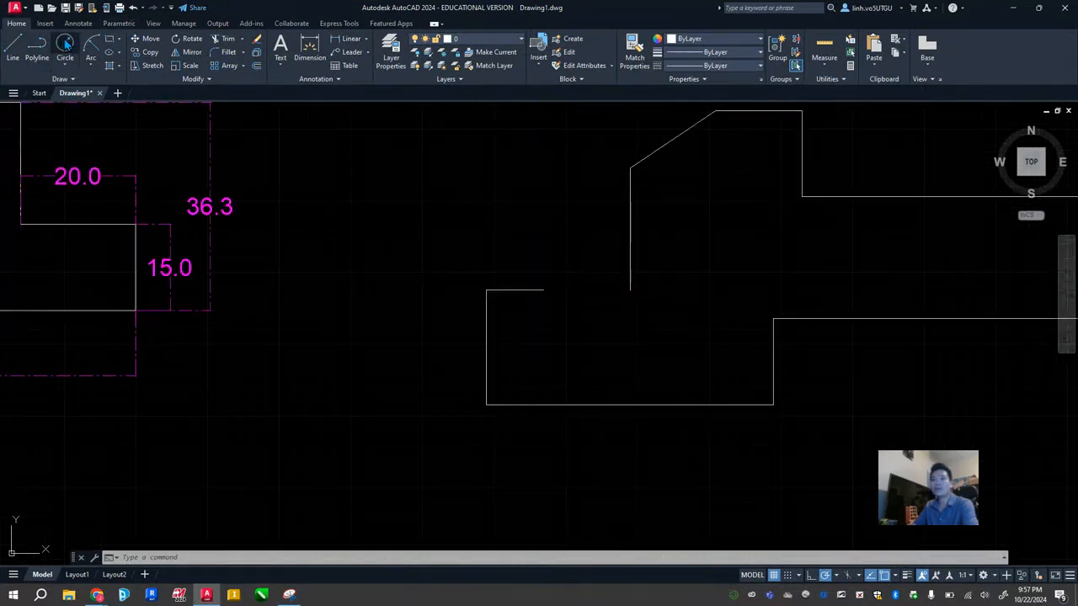
left_click(65, 47)
left_click(630, 289)
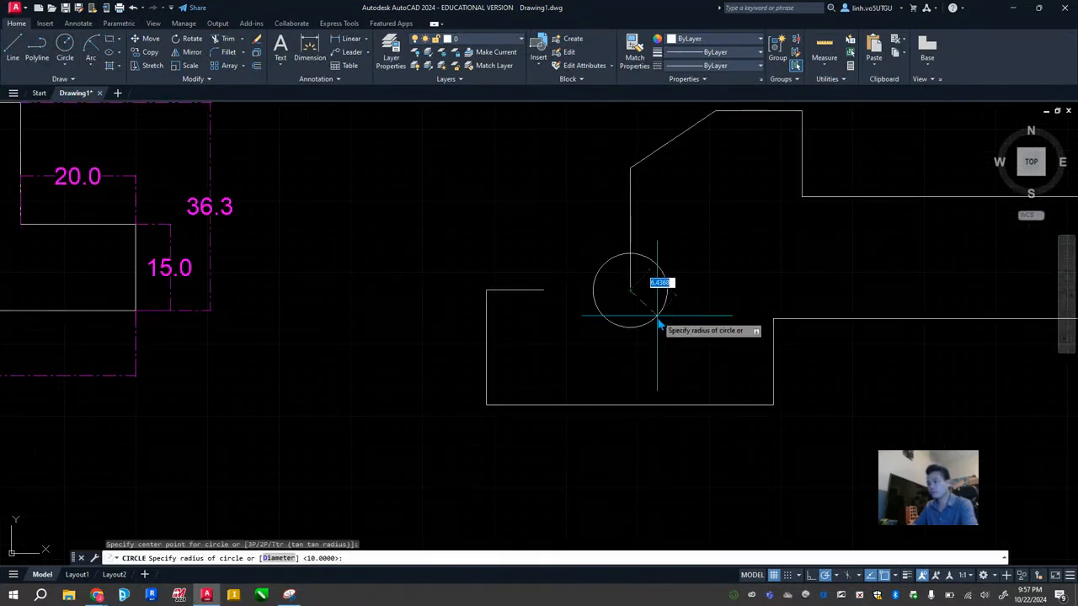
type("10")
key("Return")
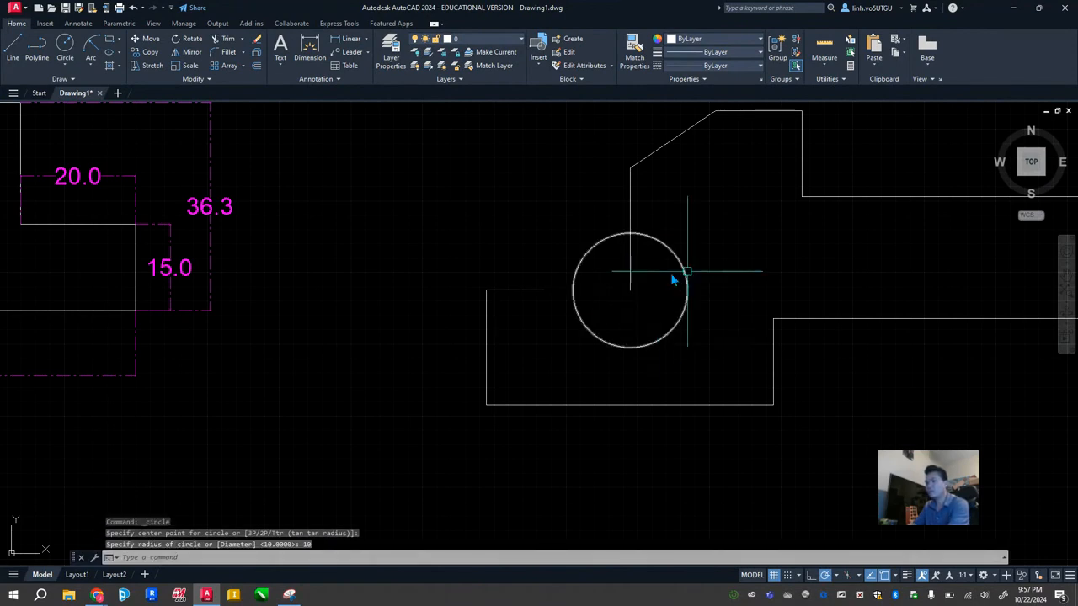
Draw another radius 10 circle centred on the first circle's left quadrant, and delete the first circle
key("Return")
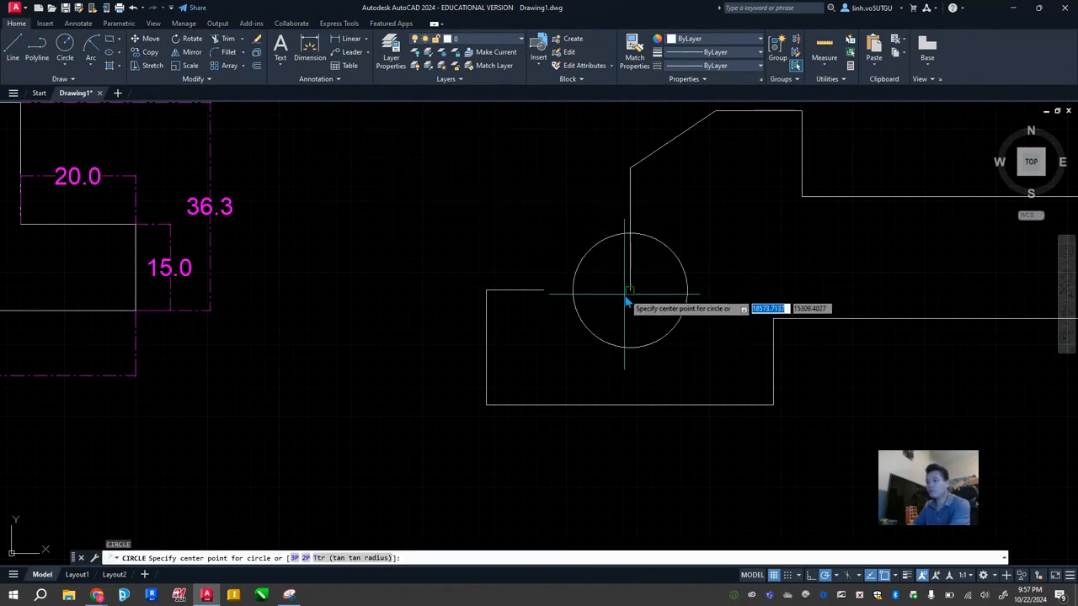
left_click(574, 294)
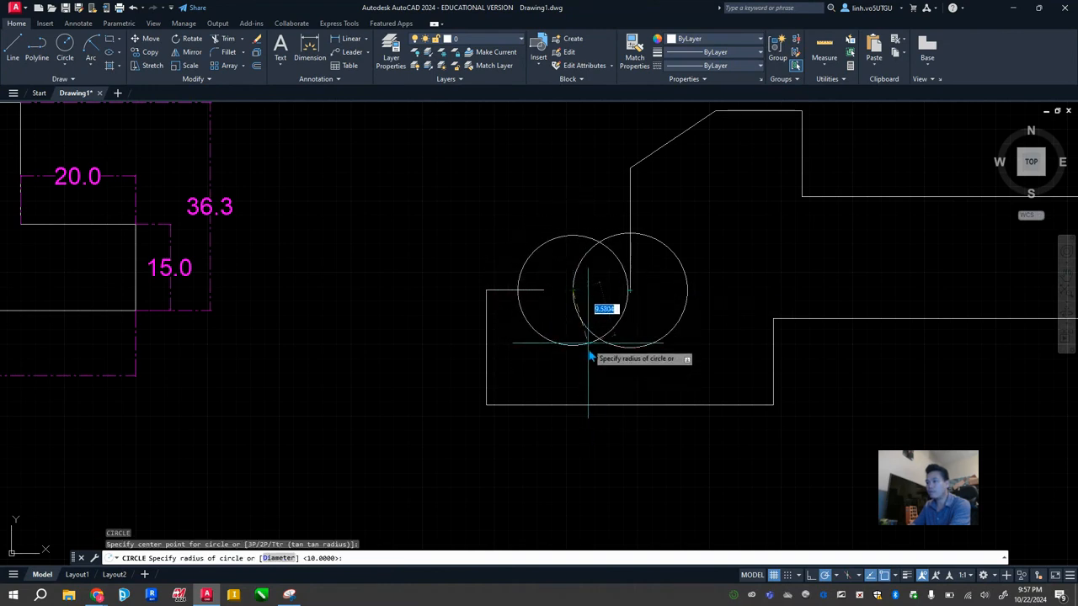
key("Return")
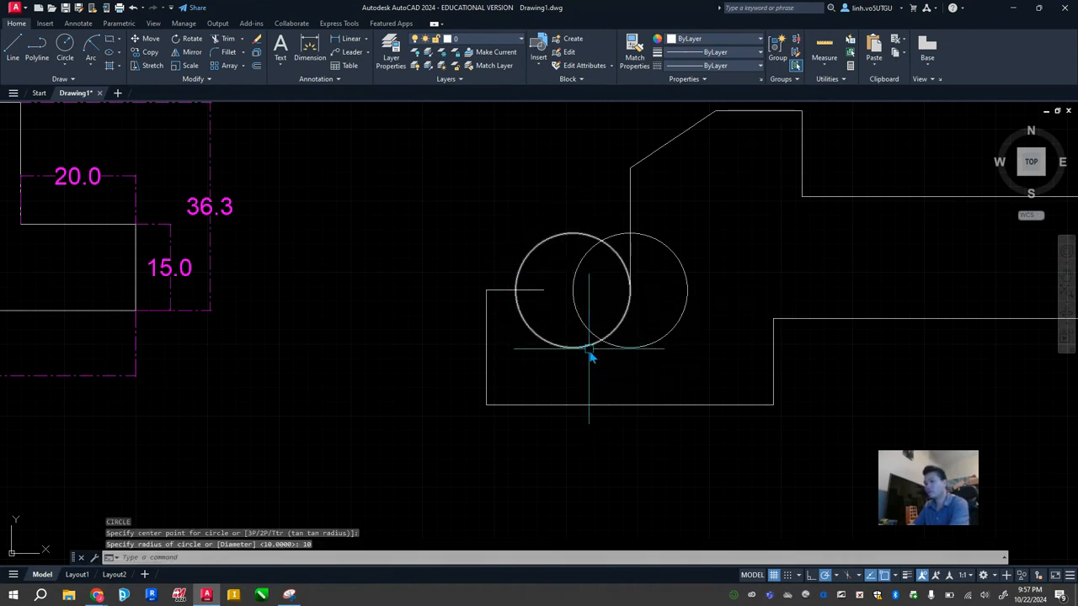
key("Escape")
left_click(653, 350)
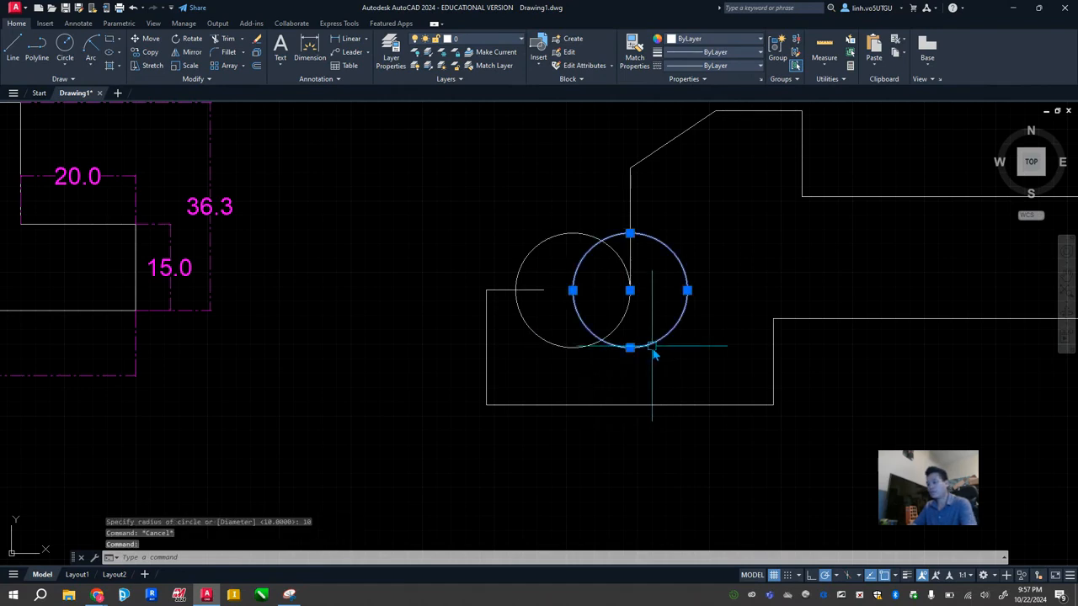
key("Delete")
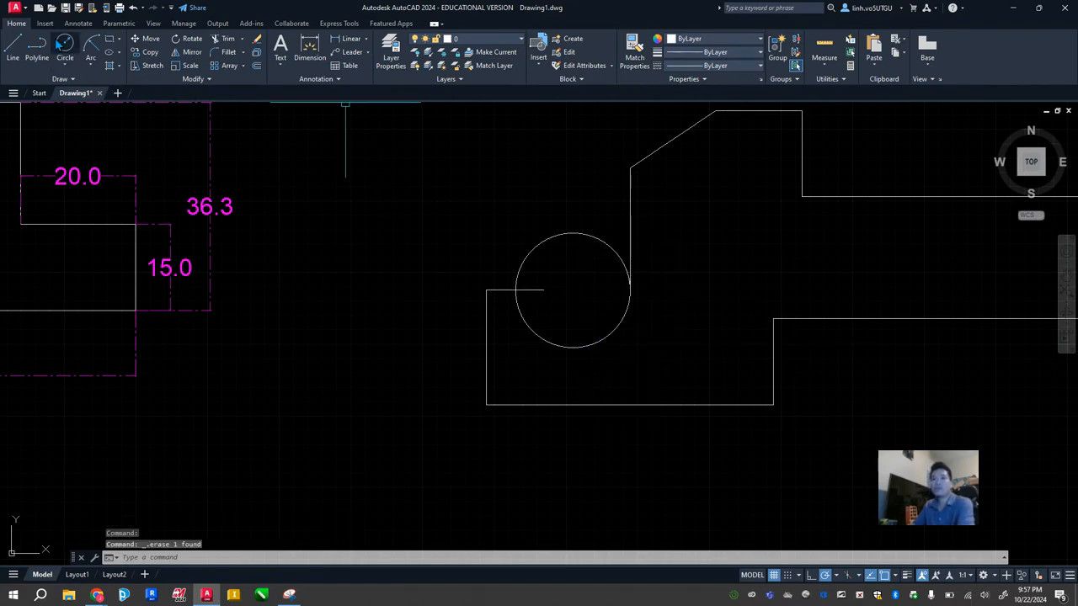
Draw a line from the open end of the hook's upper edge 10 down, continuing right to the circle's bottom quadrant
left_click(13, 48)
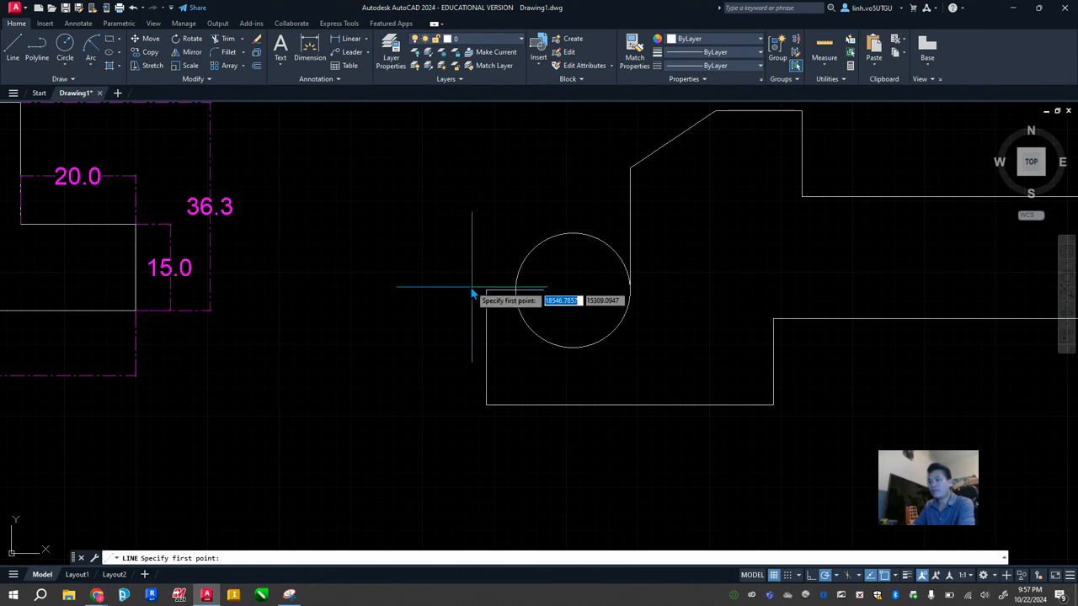
left_click(544, 292)
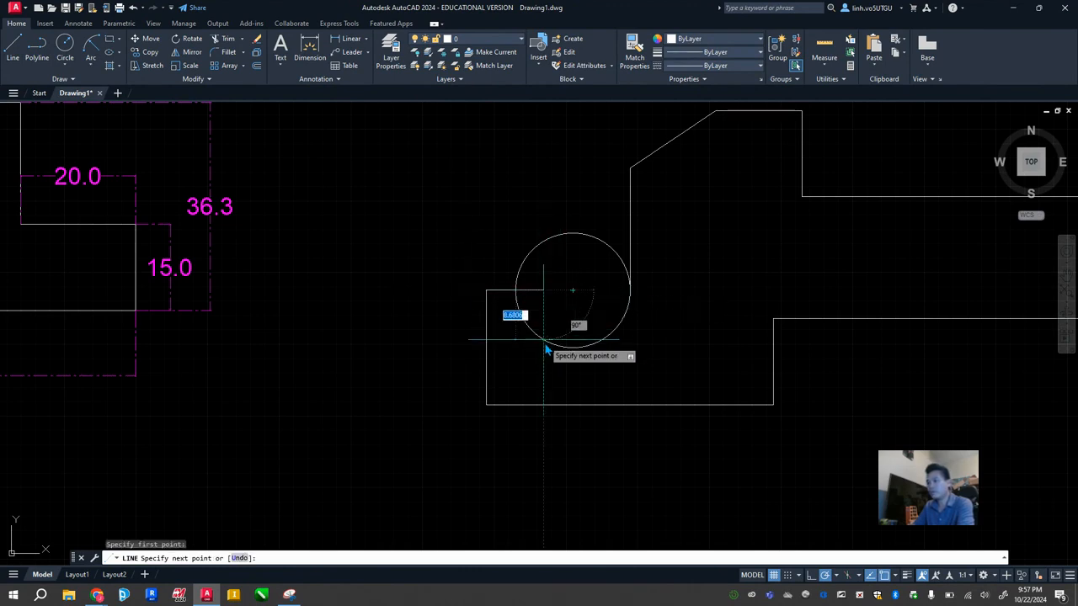
type("10")
key("Return")
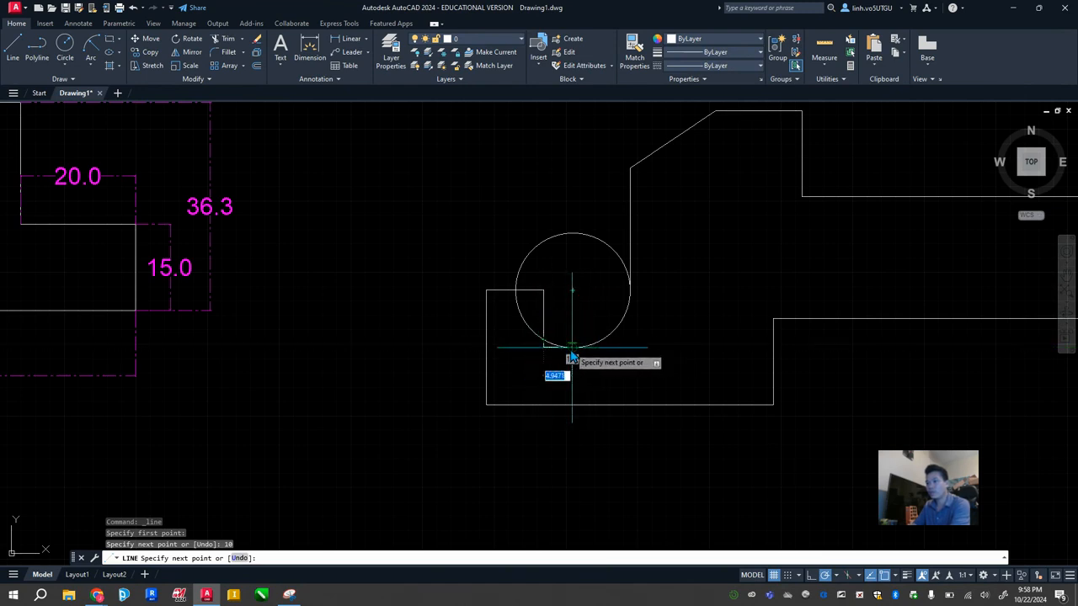
left_click(571, 357)
key("Escape")
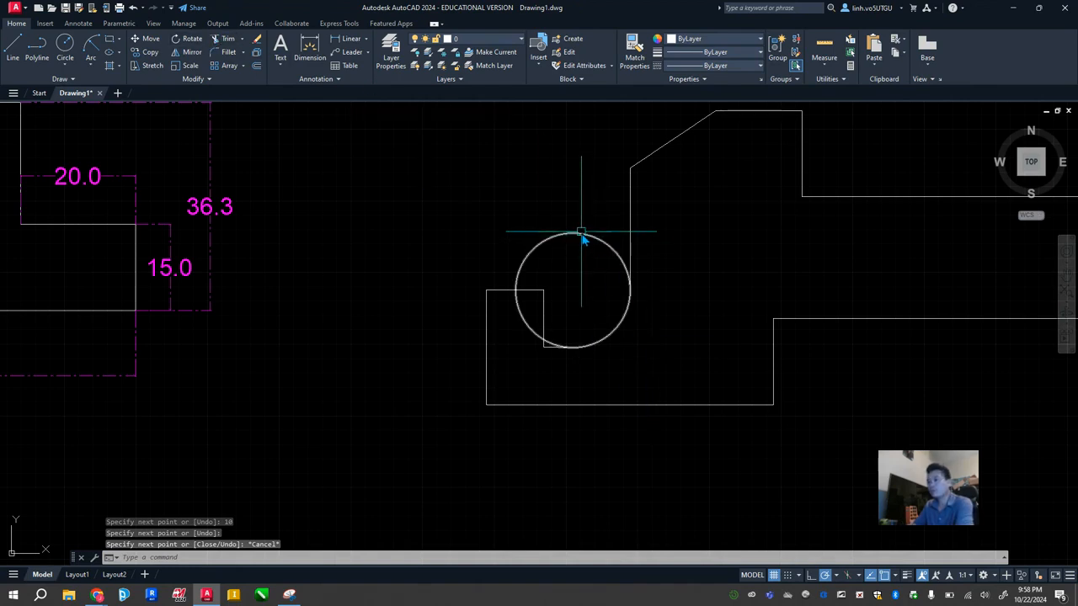
key("Escape")
key("Escape")
key("Escape")
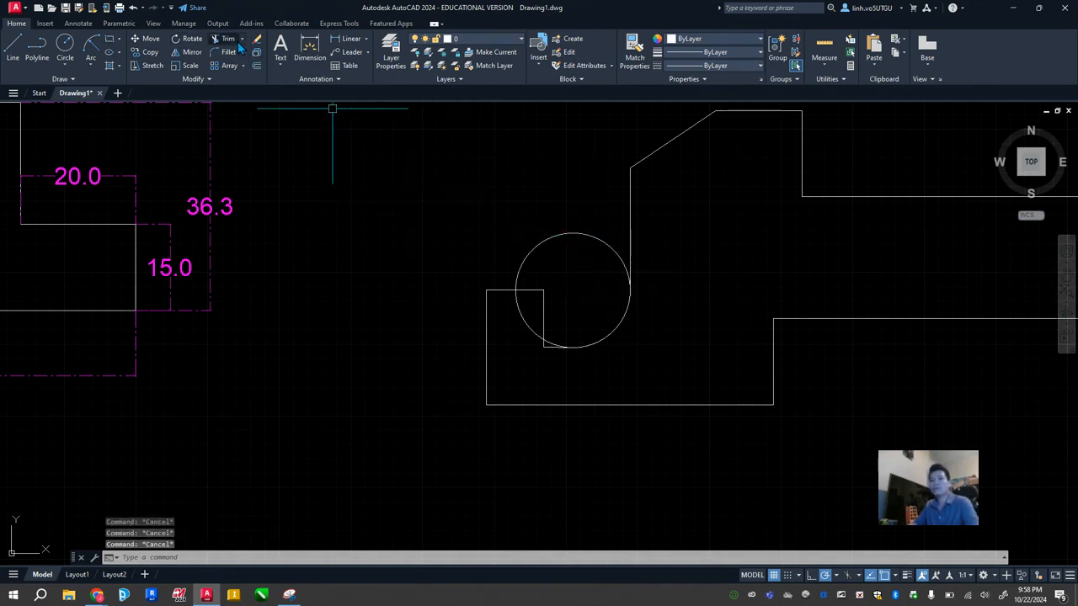
Trim the circle's upper part and lower-left portion, leaving only the quarter arc that joins the vertical line to the hook
left_click(229, 40)
left_click(561, 236)
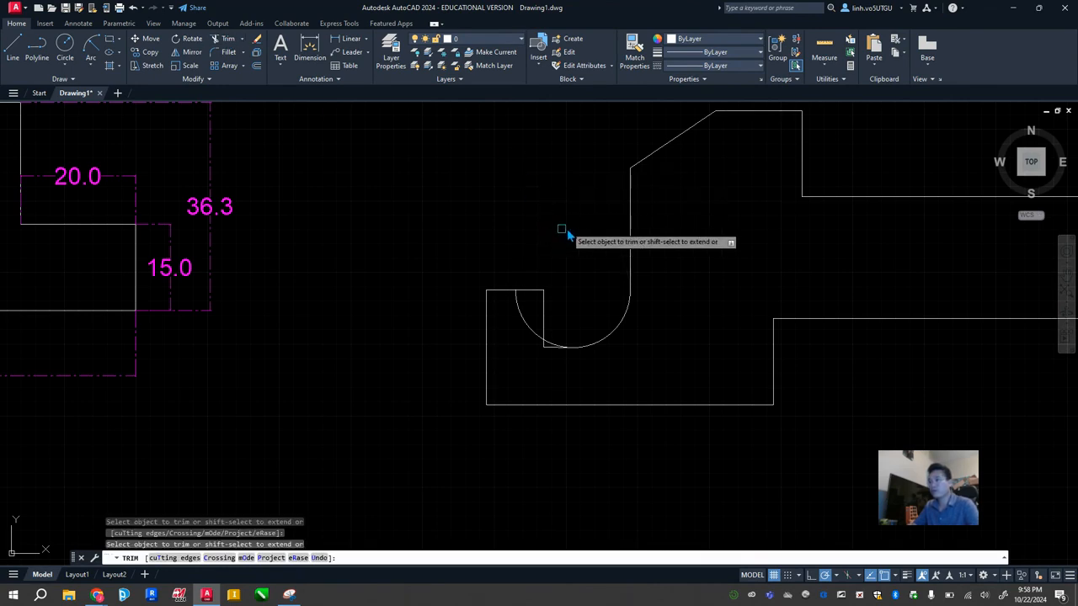
left_click(532, 329)
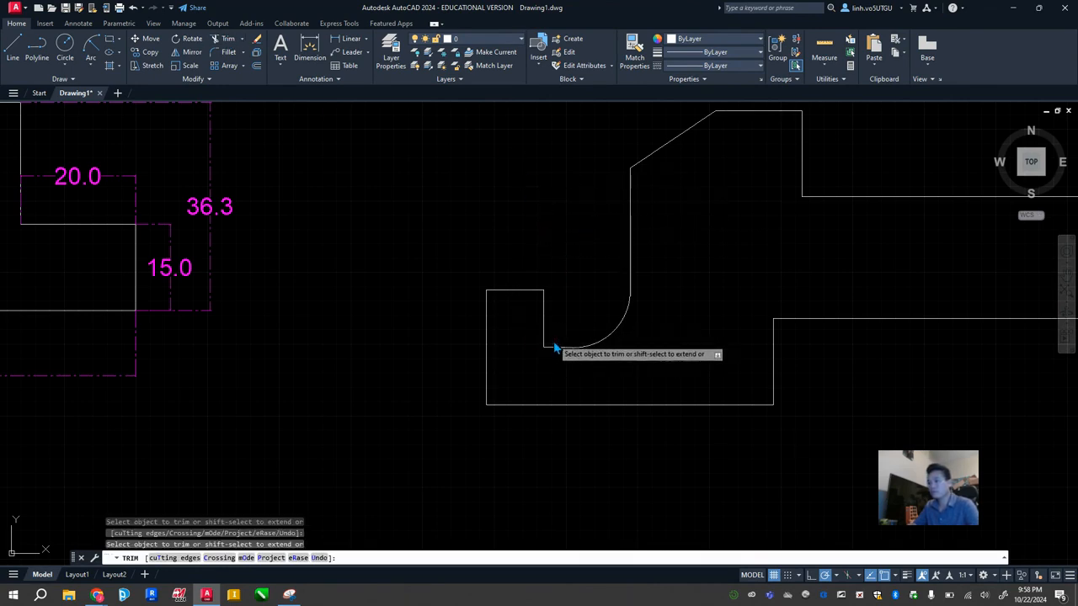
Measure the vertical line above the hook and the radius of the trimmed quarter arc with the quick measuring mode
left_click(819, 67)
left_click(830, 107)
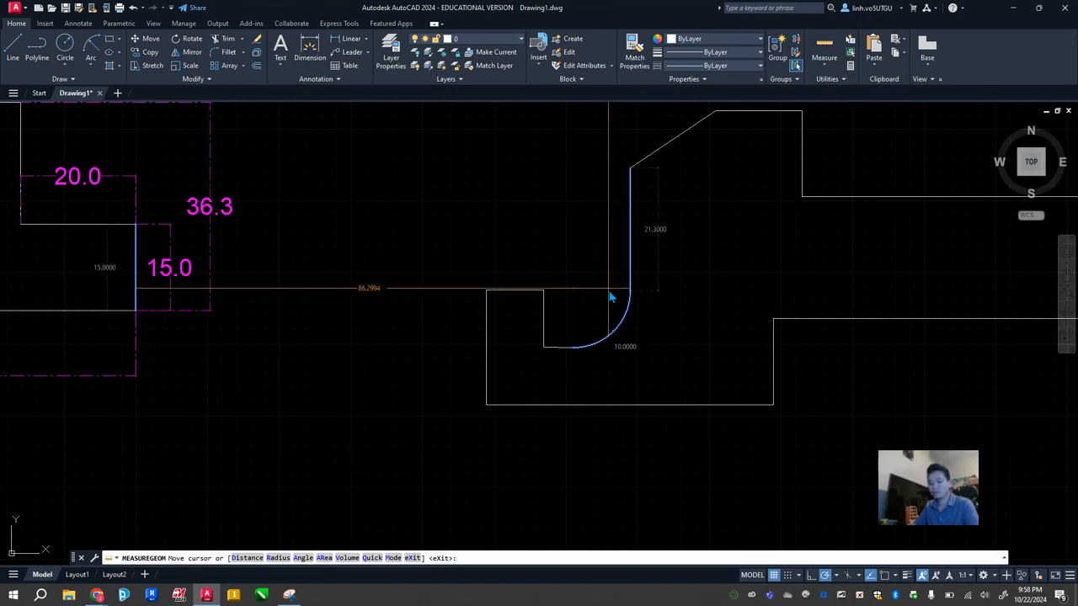
key("Escape")
Examine the redrawn outline and compare its wide recess with the finned area and arc radius dimension in the reference drawing
scroll(649, 313, "down", 2)
middle_click_drag(804, 298, 647, 320)
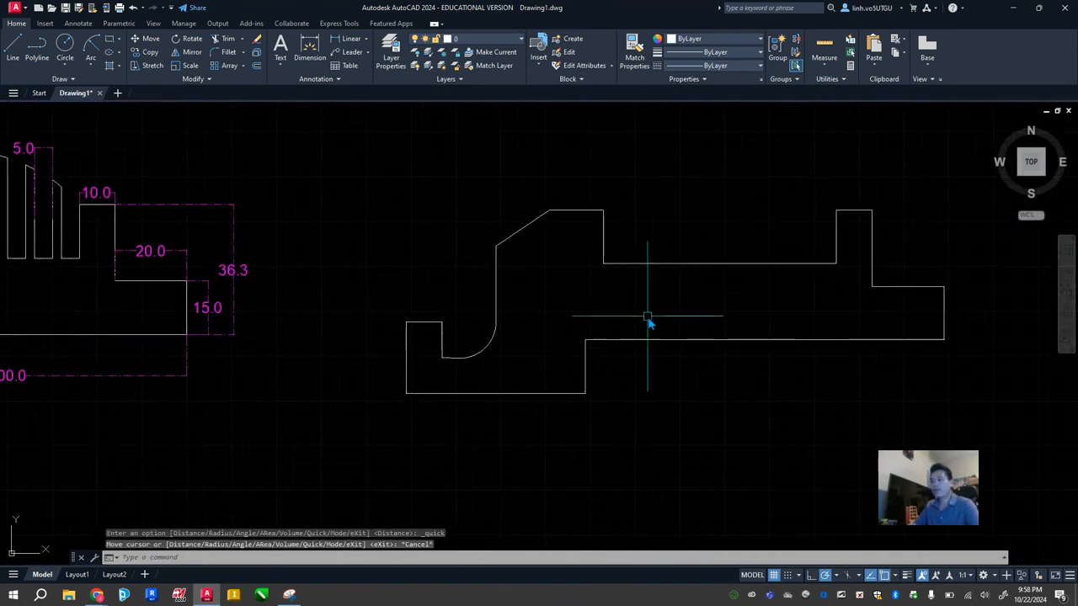
scroll(648, 321, "down", 2)
scroll(672, 310, "up", 2)
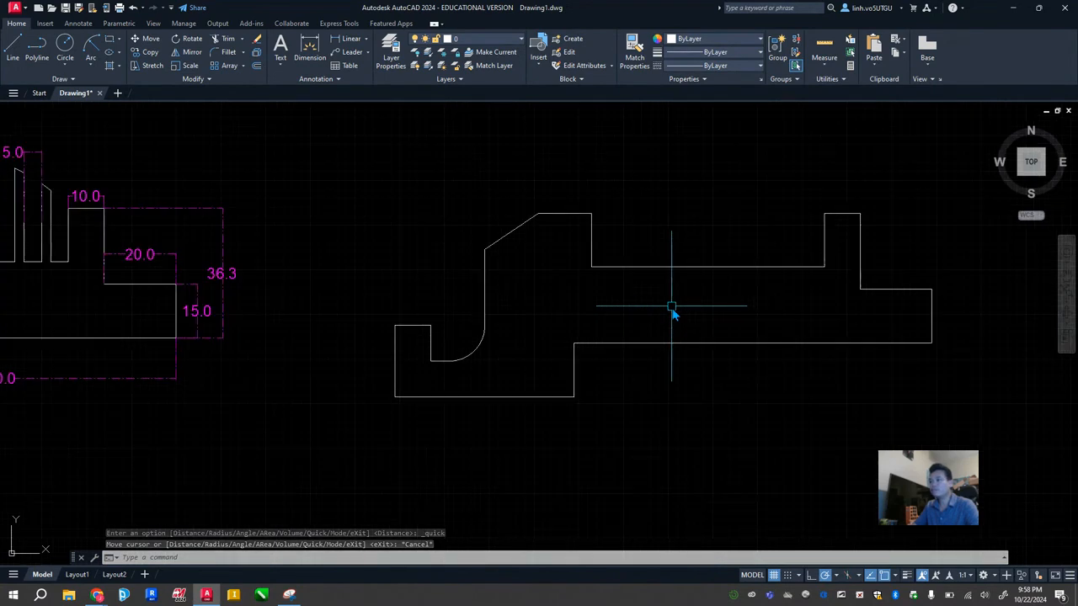
scroll(683, 287, "up", 2)
middle_click_drag(684, 289, 581, 347)
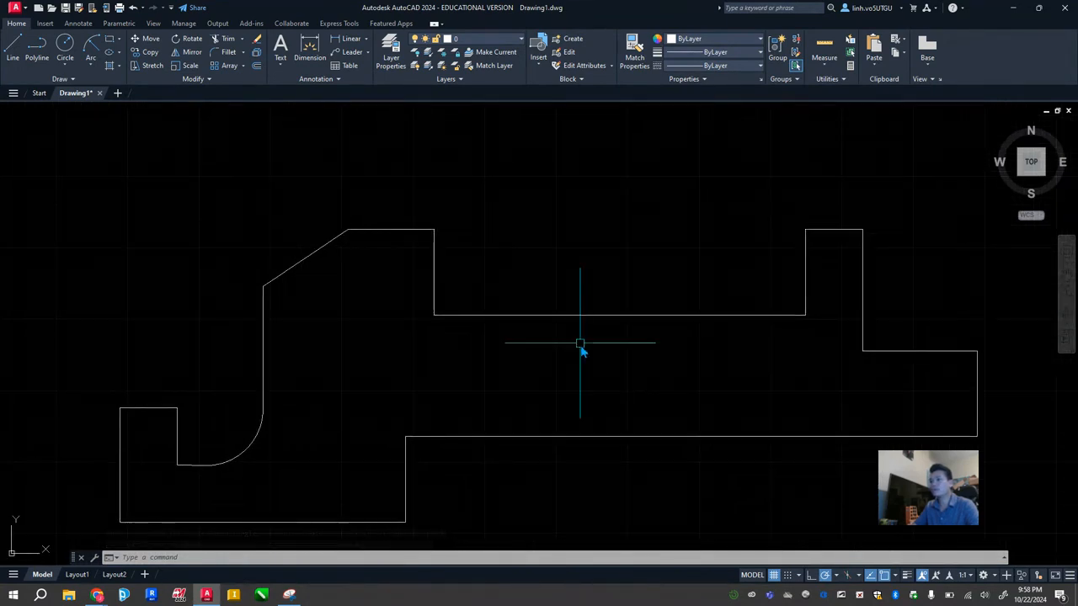
scroll(581, 347, "down", 3)
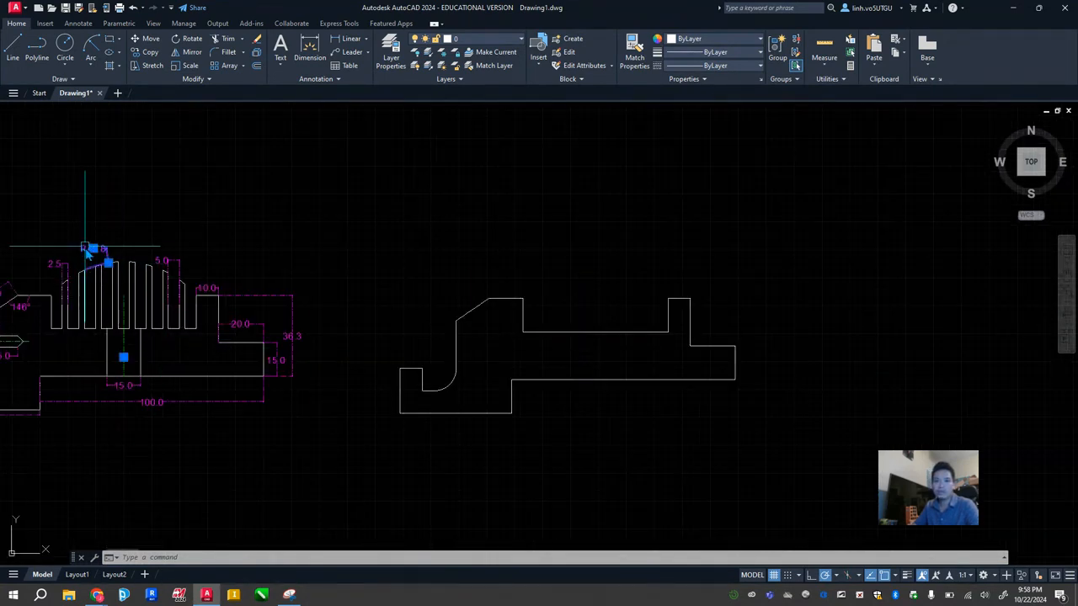
key("Escape")
key("Escape")
scroll(570, 333, "up", 4)
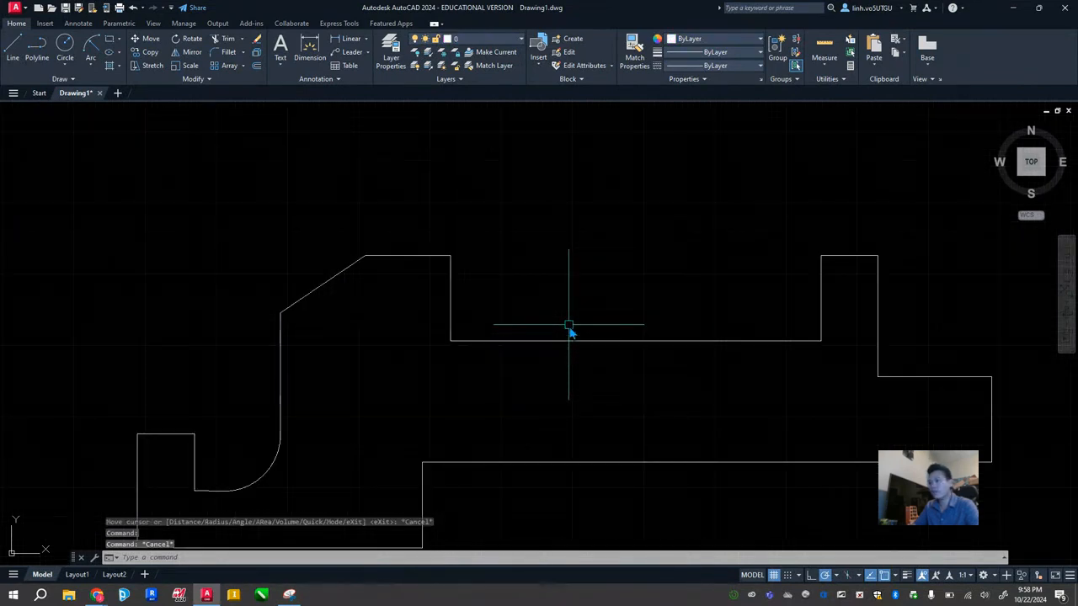
left_click(93, 69)
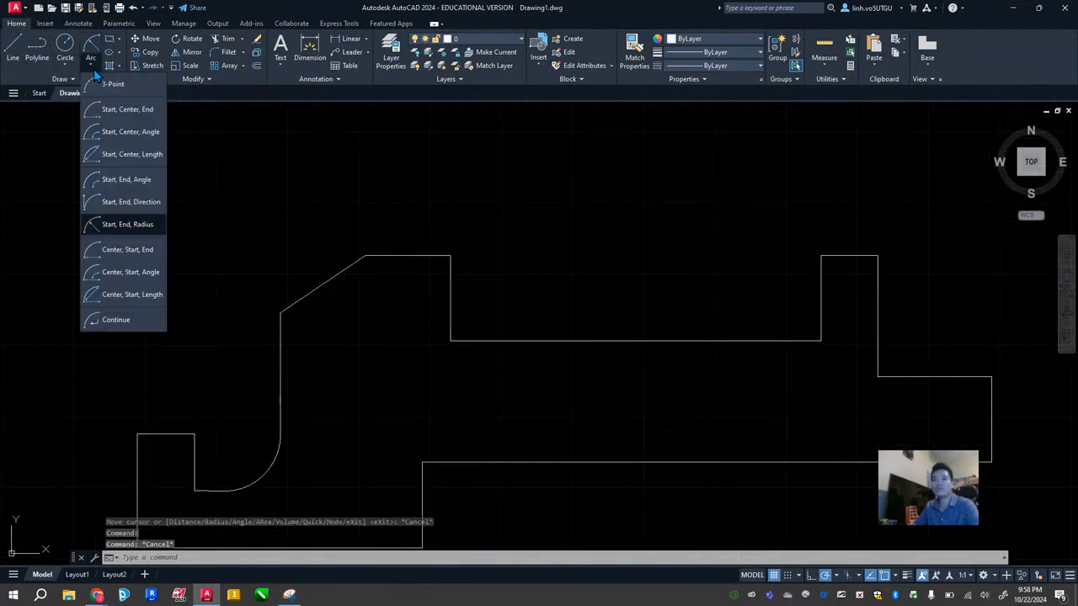
left_click(114, 228)
left_click(449, 261)
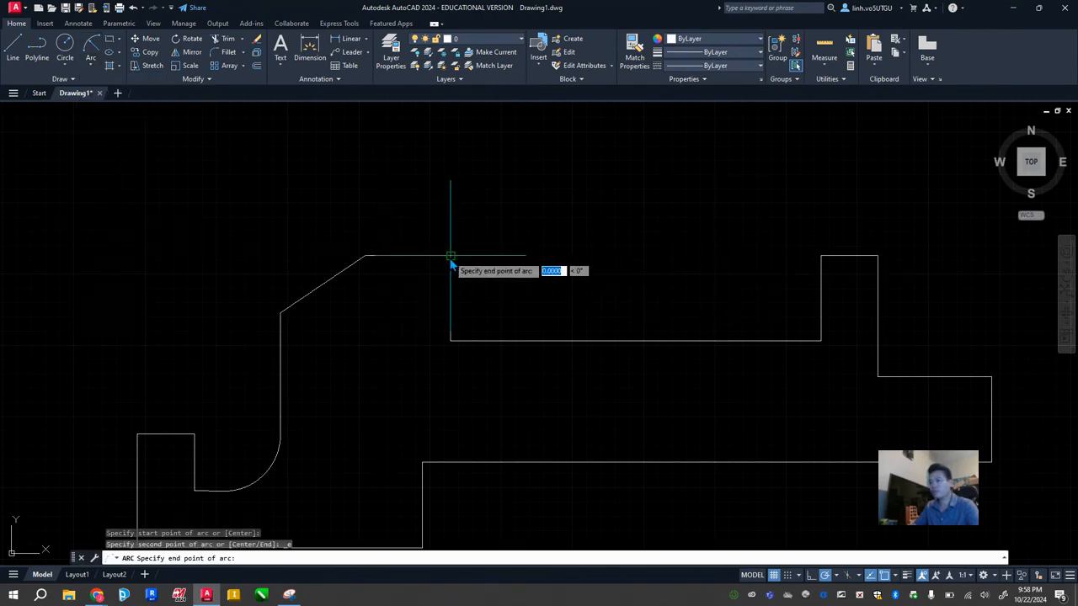
left_click(821, 263)
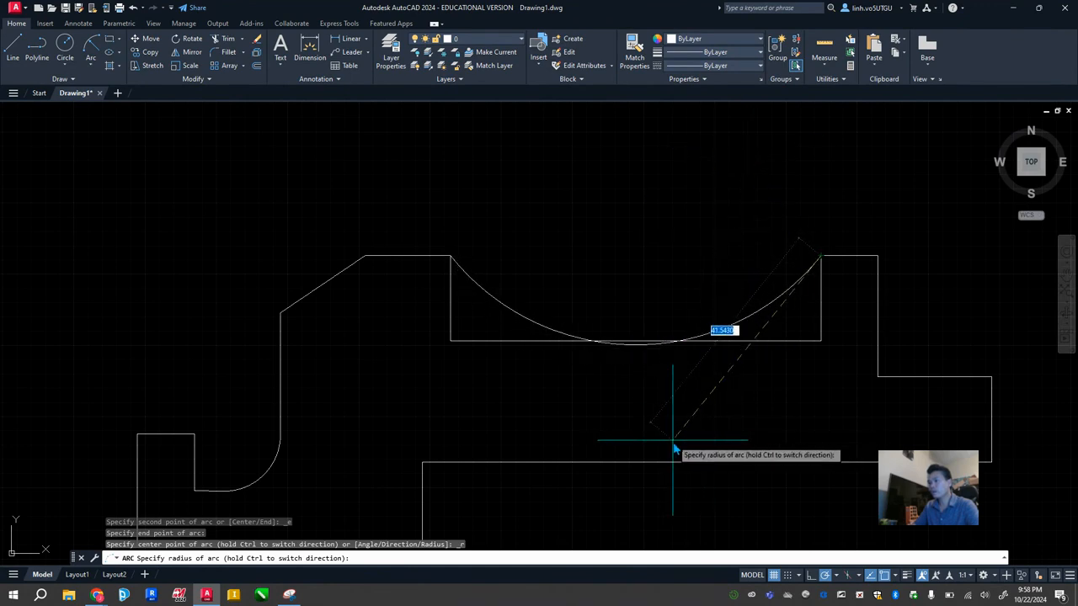
key("Escape")
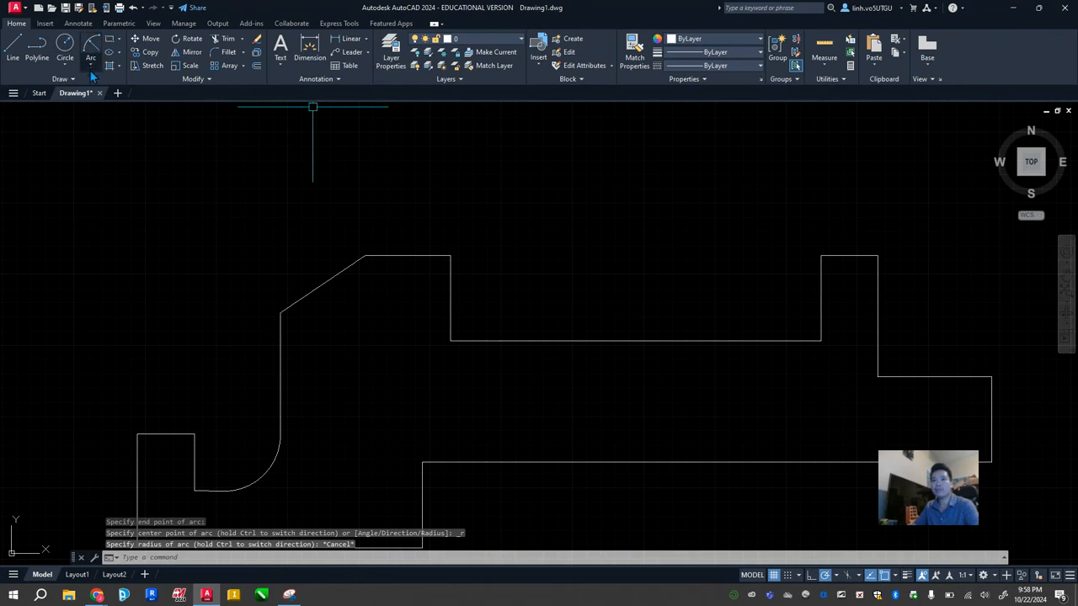
Draw a Start, End, Radius arc of radius 42.8 from the recess's upper-right corner to its upper-left corner, bulging upward
left_click(91, 64)
left_click(125, 225)
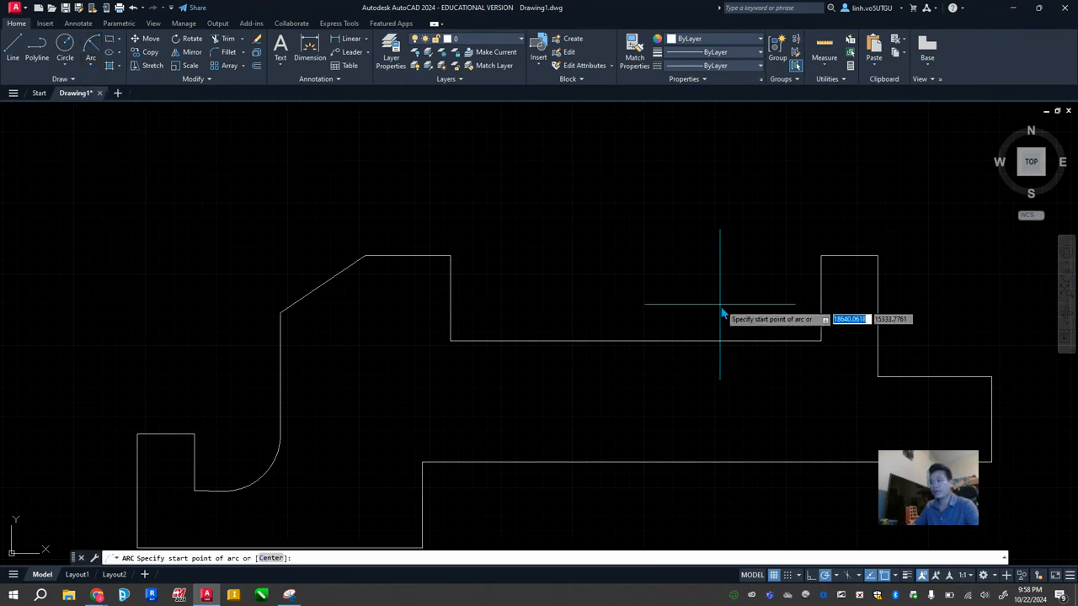
left_click(822, 257)
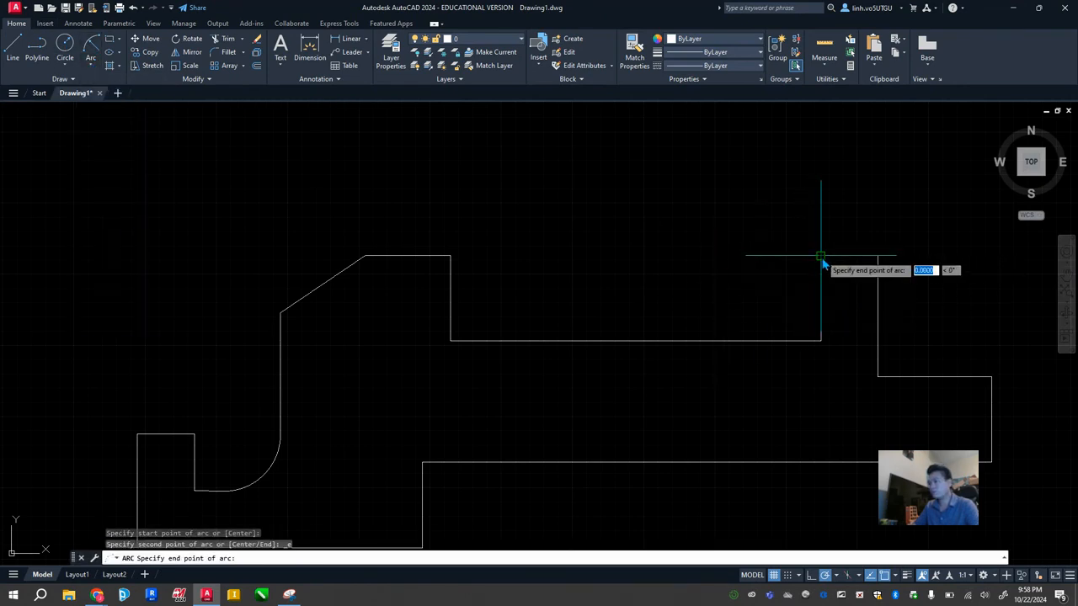
left_click(450, 256)
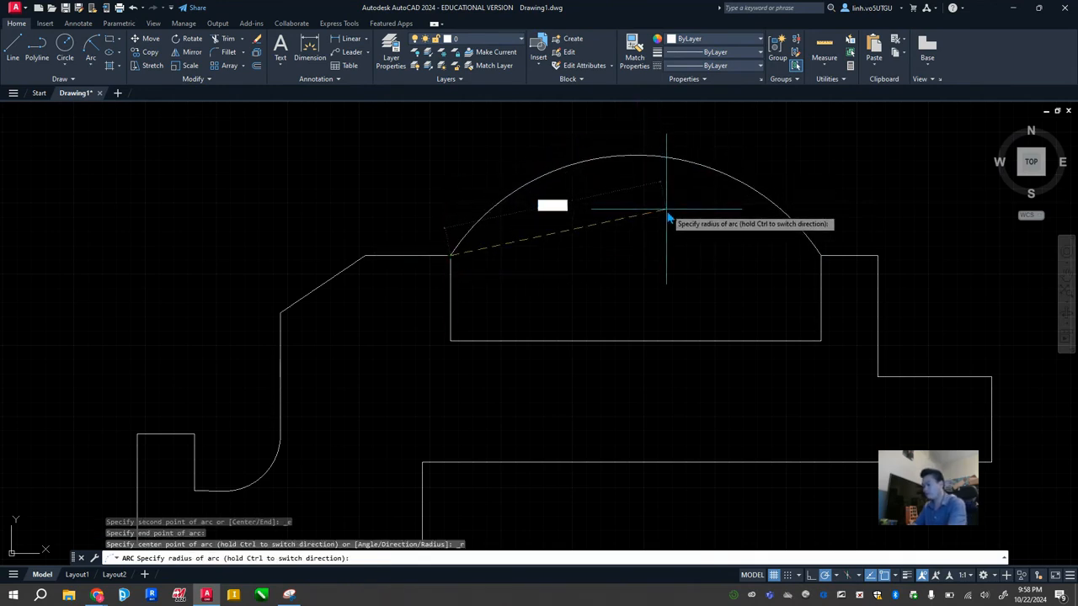
type("42.8")
key("Return")
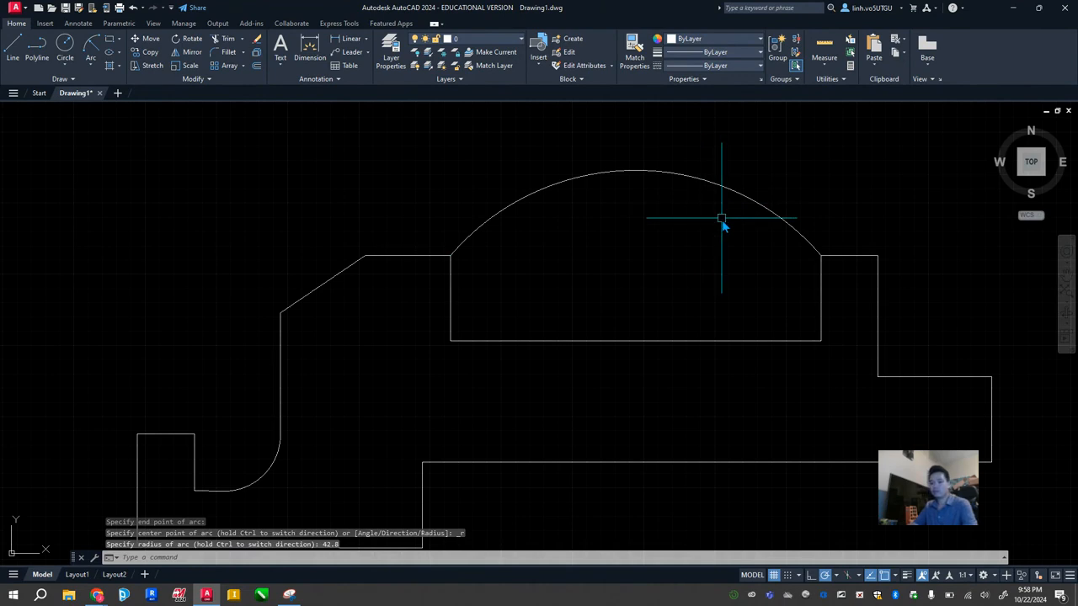
key("Escape")
Examine the fin width and spacing dimensions in the reference drawing and compare them with the redrawn recess
scroll(580, 329, "down", 4)
scroll(583, 334, "up", 3)
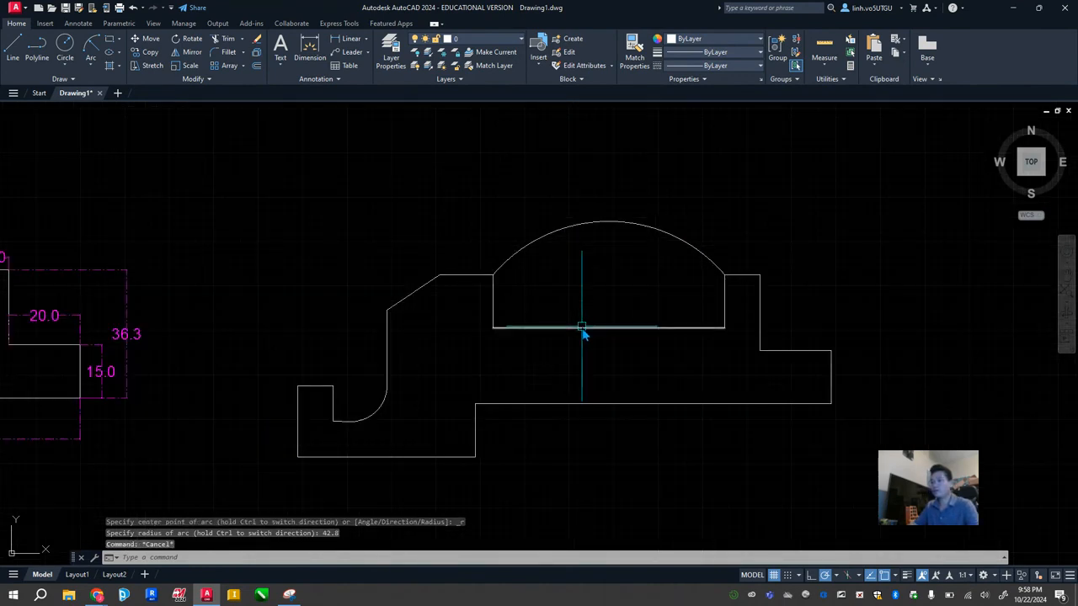
middle_click_drag(622, 327, 809, 334)
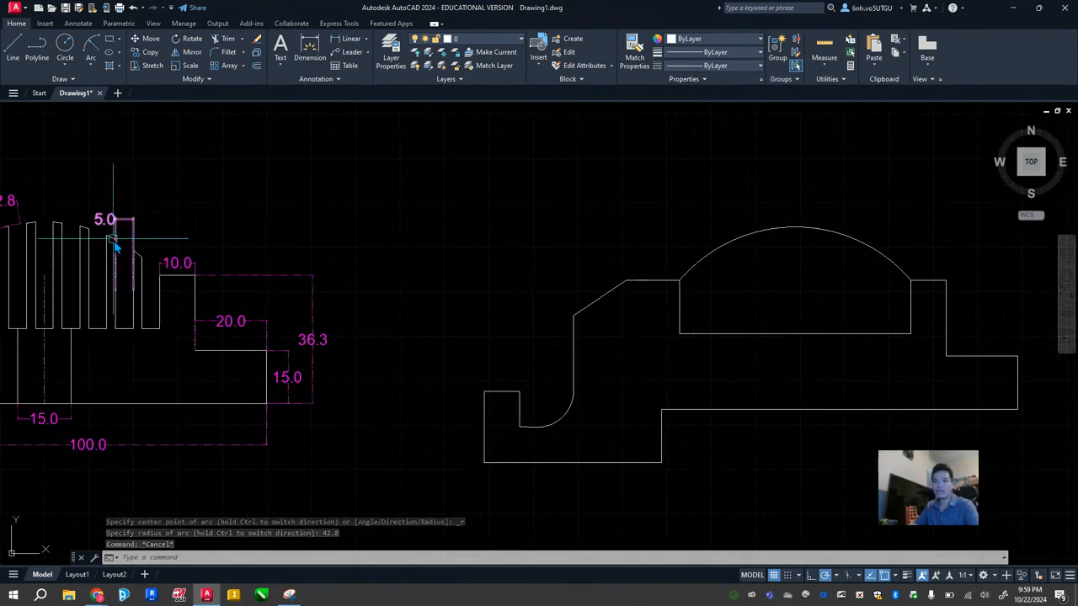
middle_click_drag(122, 281, 337, 278)
scroll(476, 259, "down", 2)
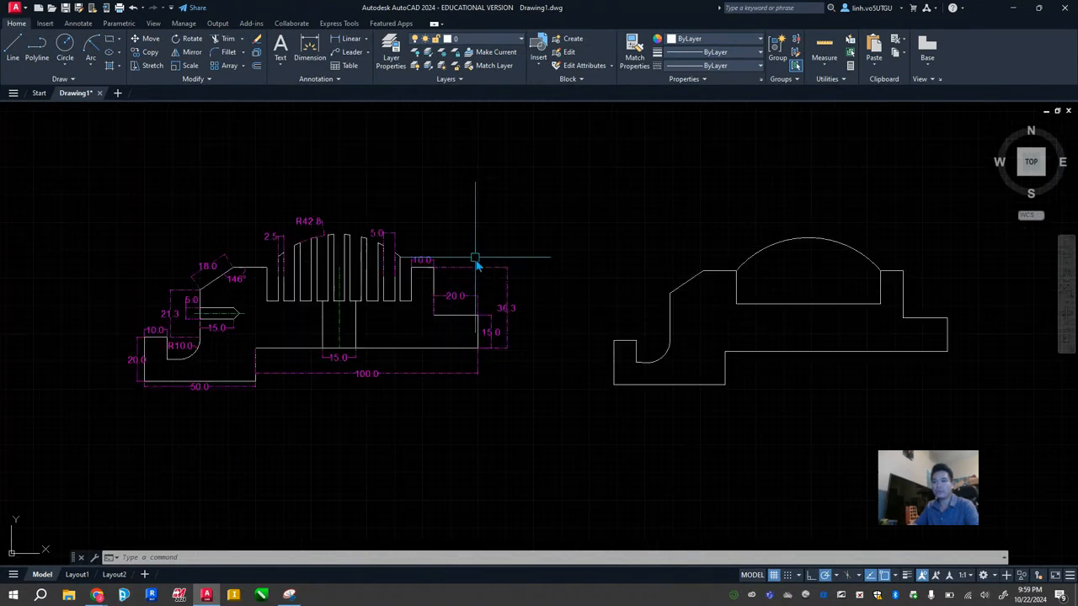
middle_click_drag(771, 307, 553, 312)
scroll(553, 313, "up", 3)
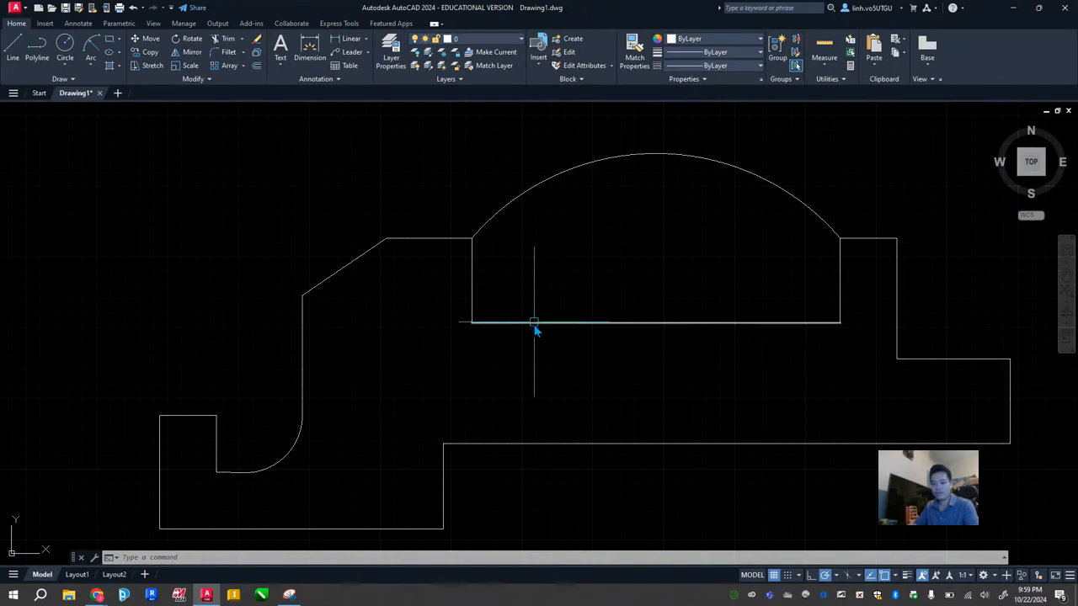
key("Escape")
key("Escape")
Set the offset distance to 5
left_click(257, 65)
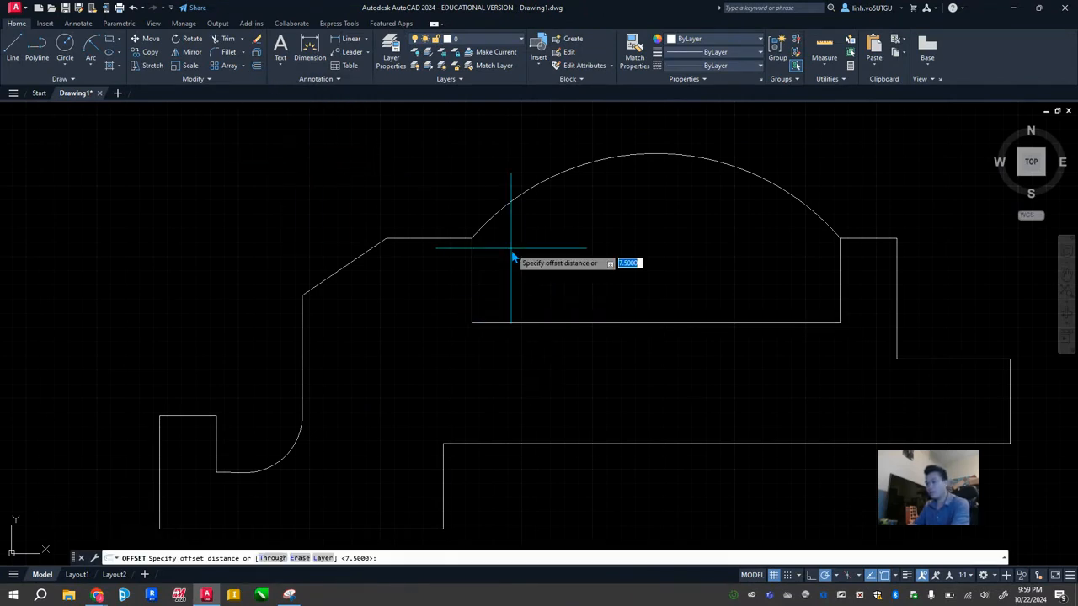
key("Return")
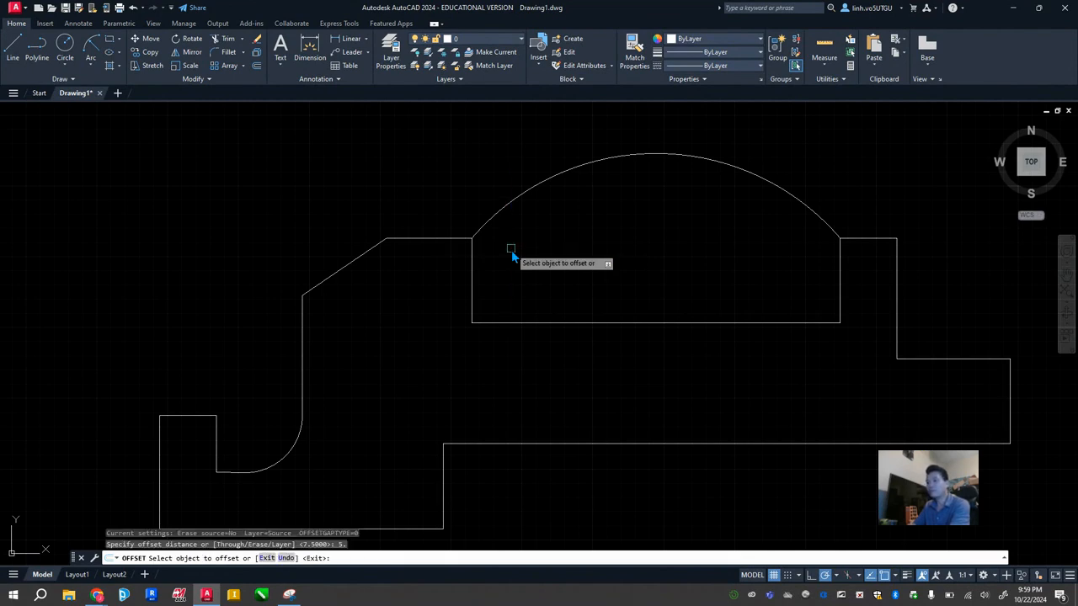
left_click(255, 64)
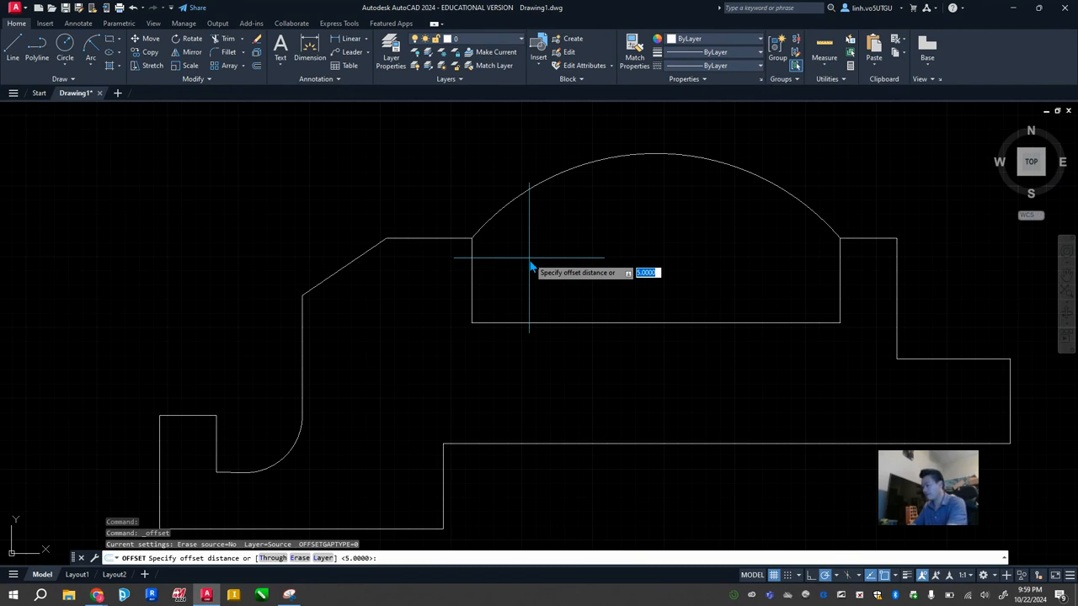
type("5")
key("Return")
left_click(473, 273)
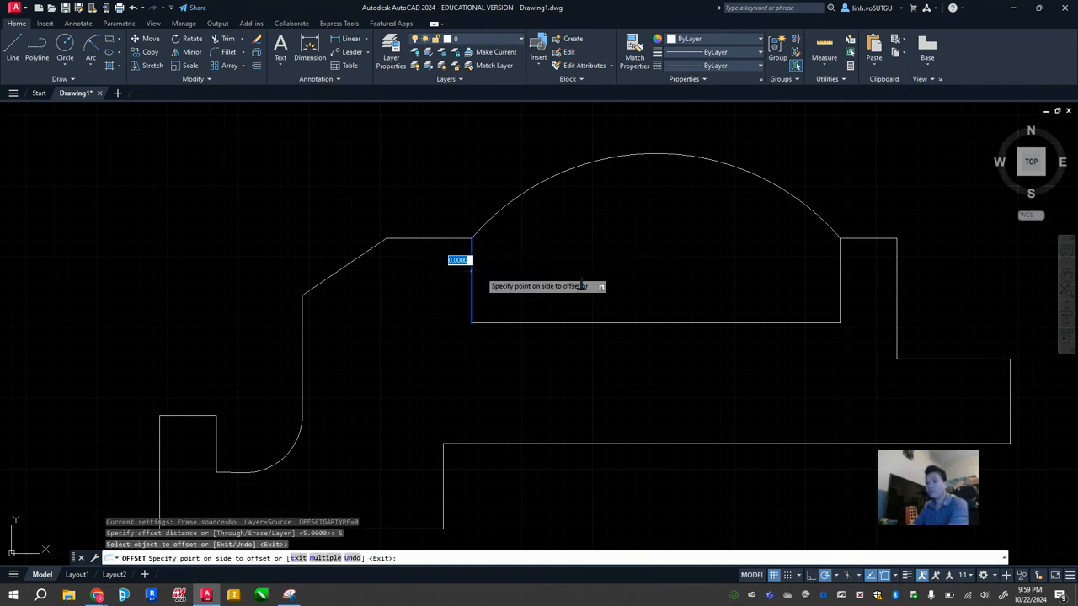
key("Escape")
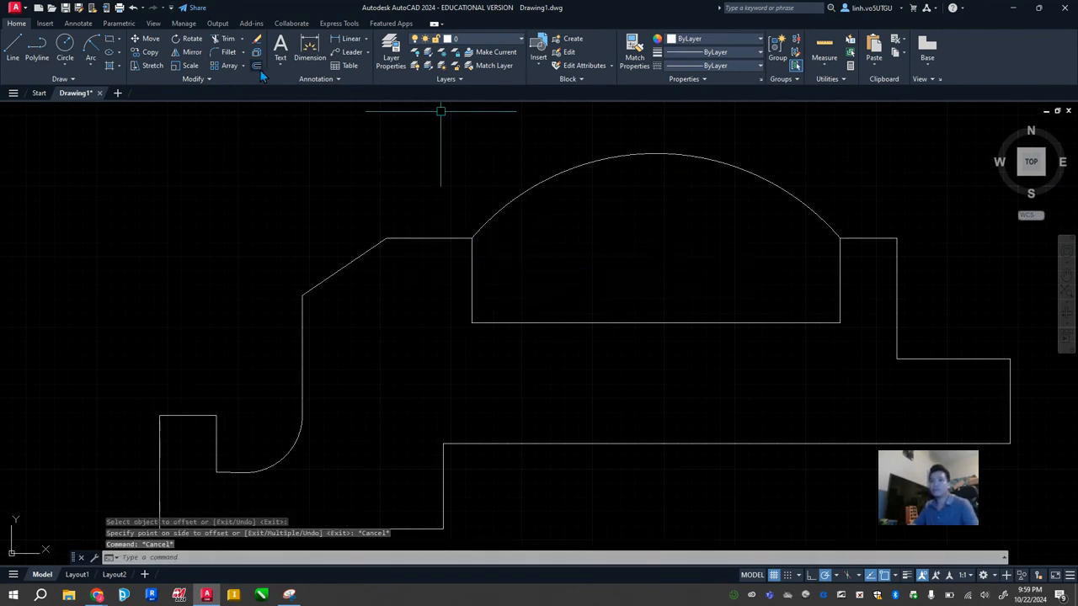
Offset the recess's left wall 5 to the right, into the recess
left_click(258, 66)
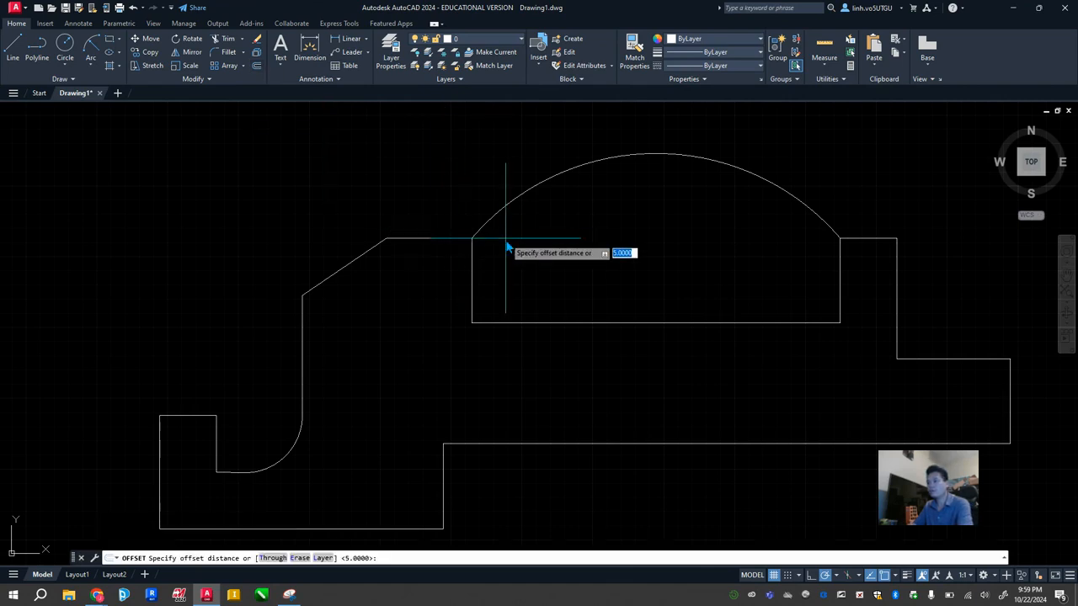
key("Return")
left_click(472, 268)
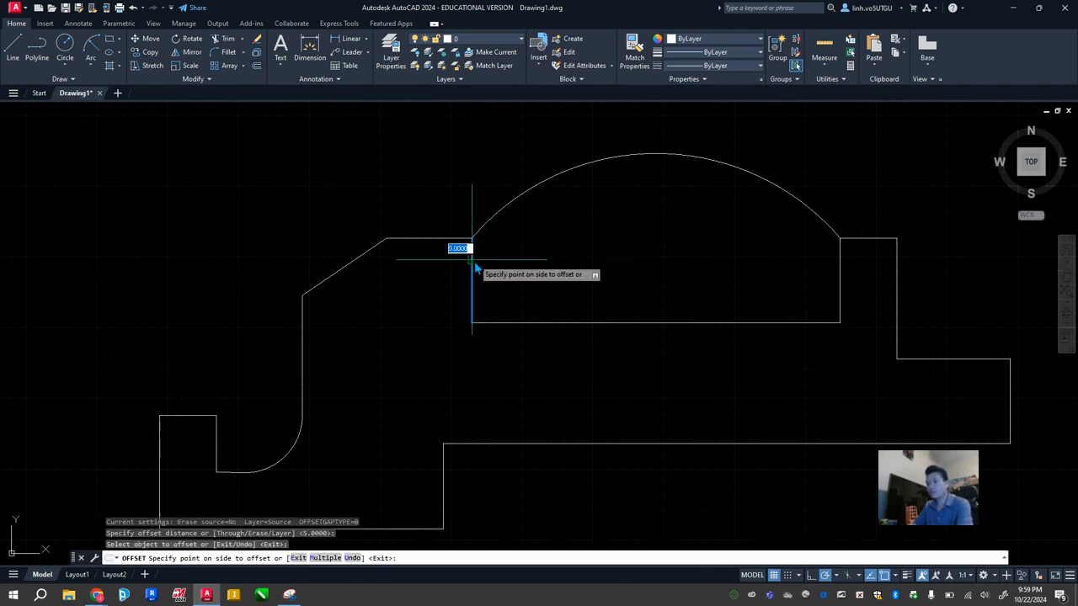
left_click(517, 270)
key("Escape")
key("Escape")
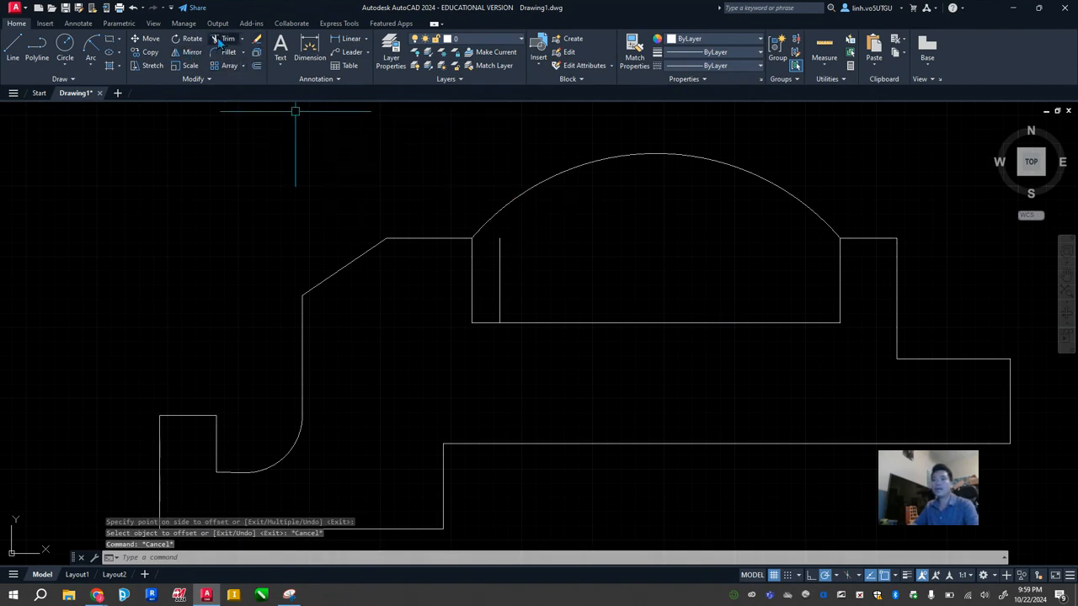
Stretch the upper end of the new vertical line inside the recess straight up to above the arc
left_click(499, 281)
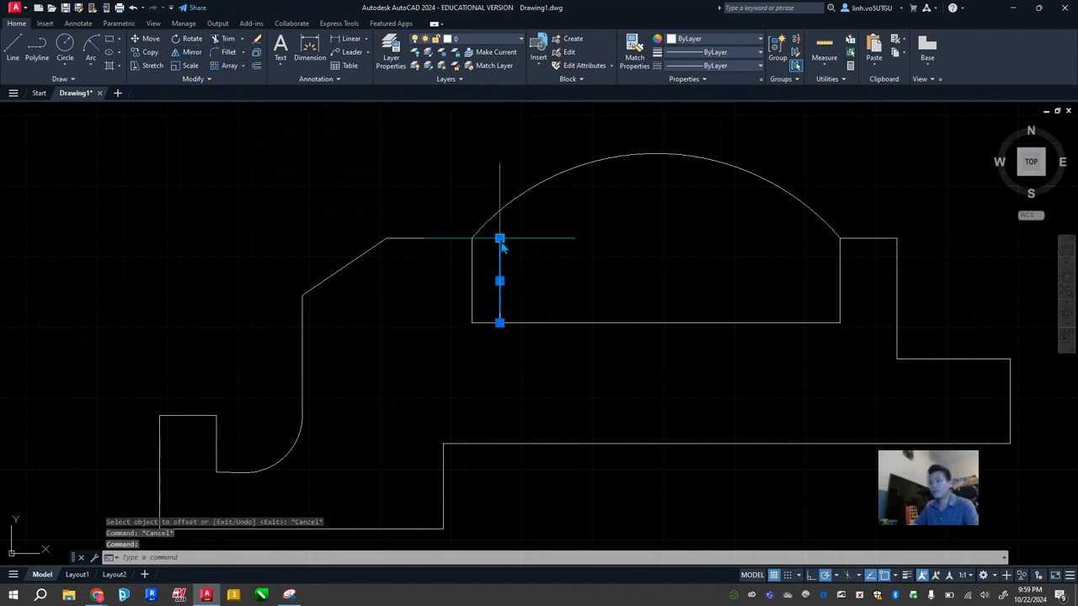
left_click(499, 239)
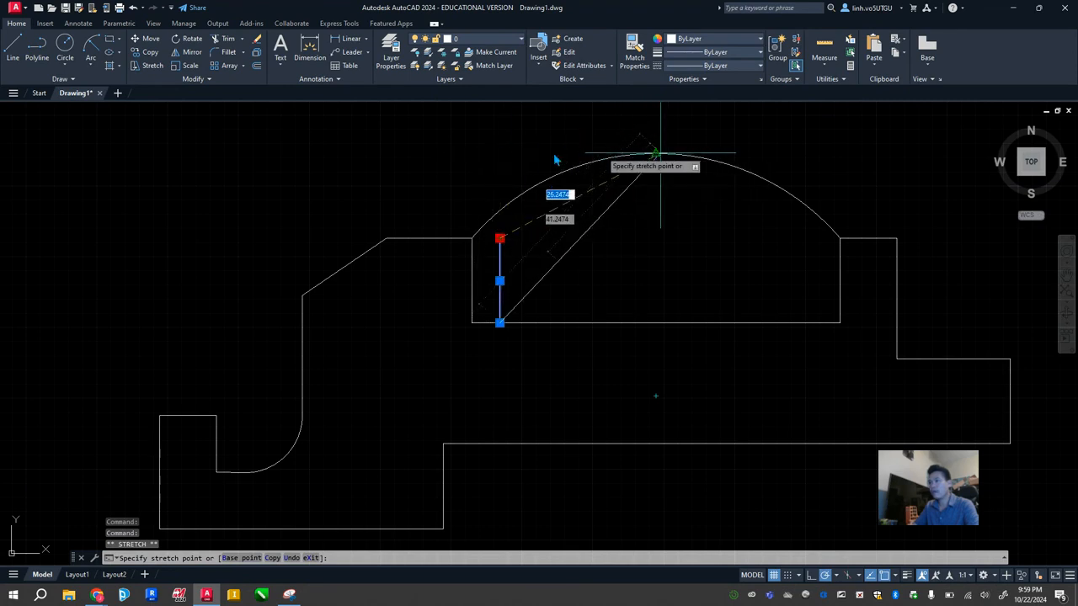
left_click(500, 139)
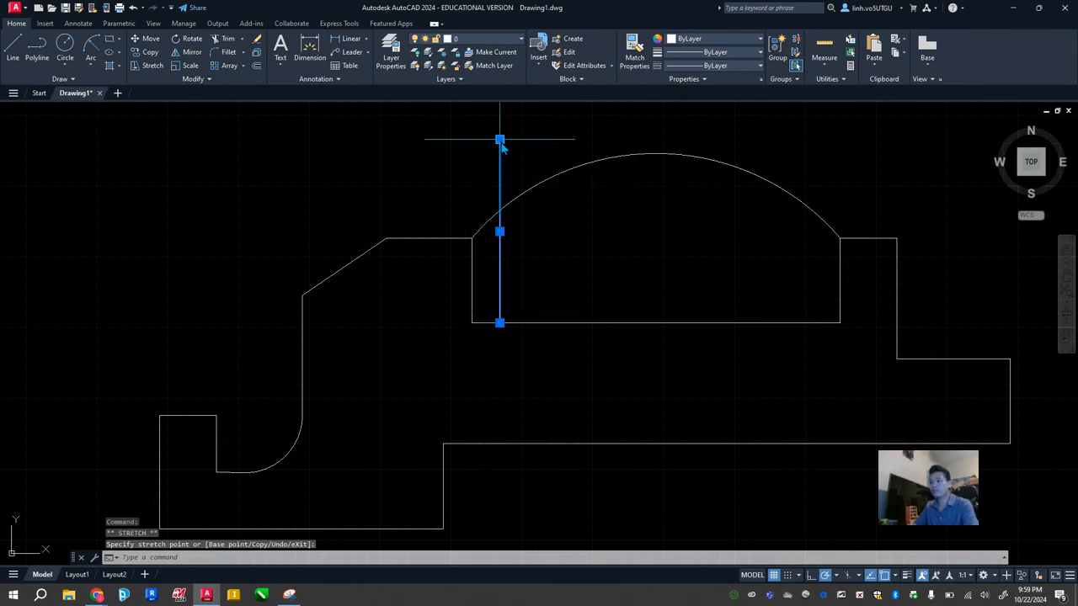
key("Escape")
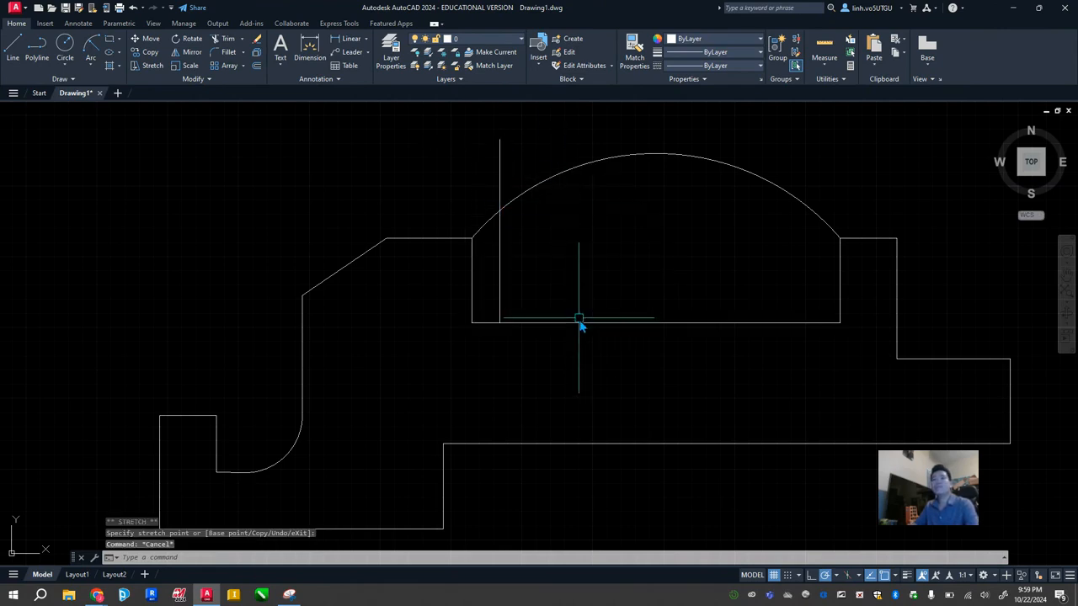
Offset the stretched vertical line 2.5 to the right to form the first fin's other side
left_click(257, 65)
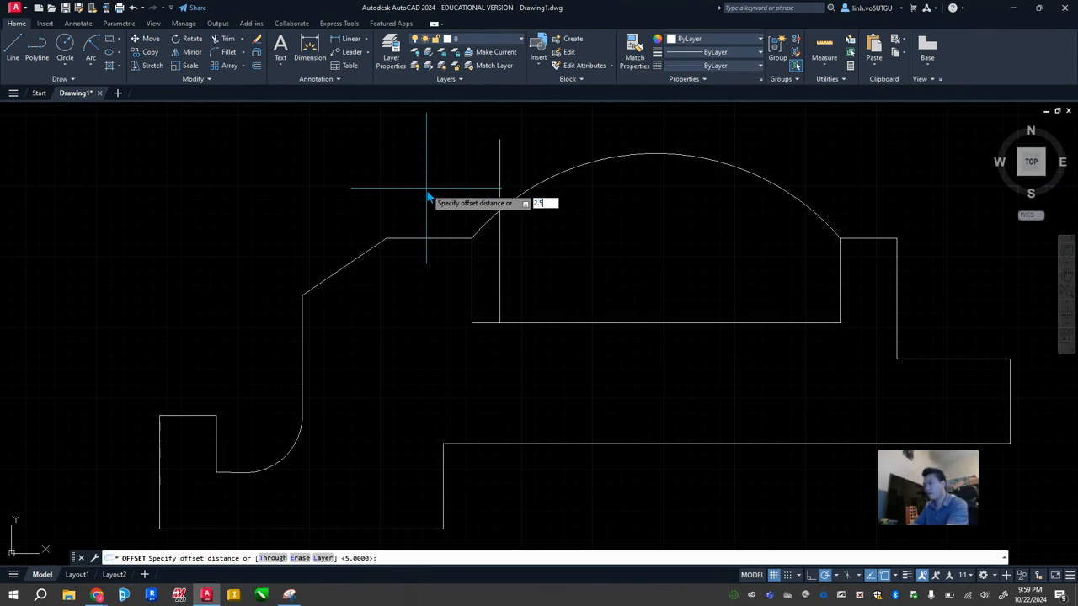
type("2.5")
key("Return")
left_click(501, 272)
left_click(552, 236)
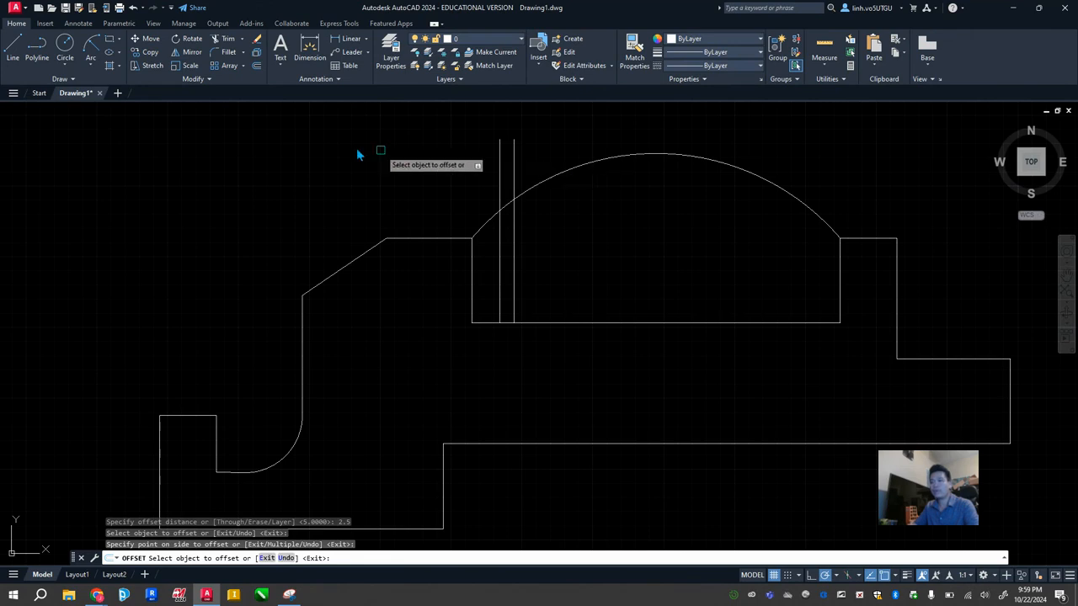
Create a rectangular array of the two fin lines with 1 row and 8 columns
left_click(229, 66)
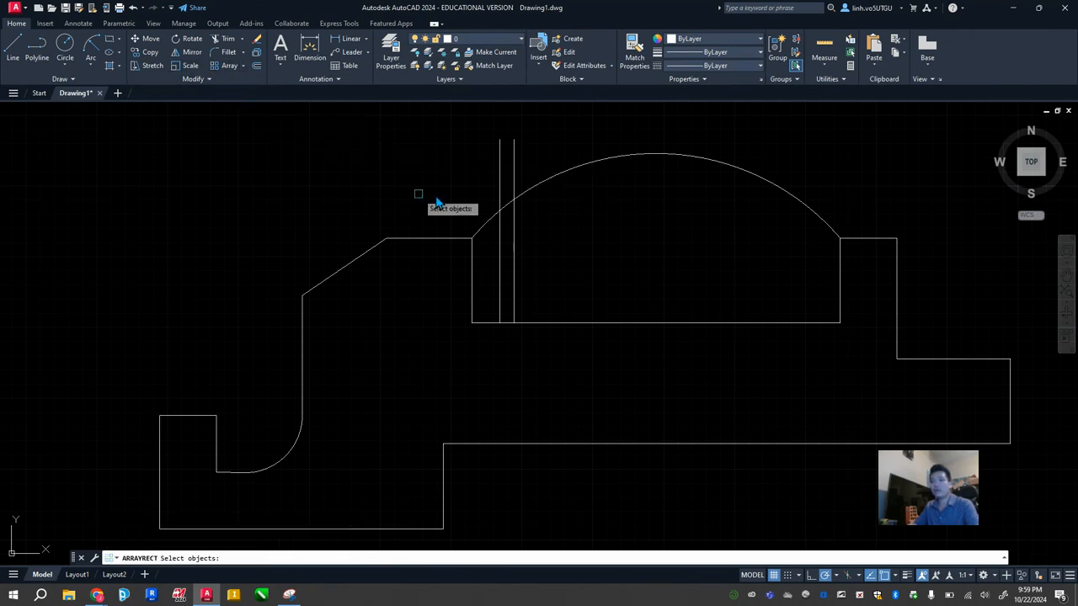
left_click(499, 168)
left_click(514, 161)
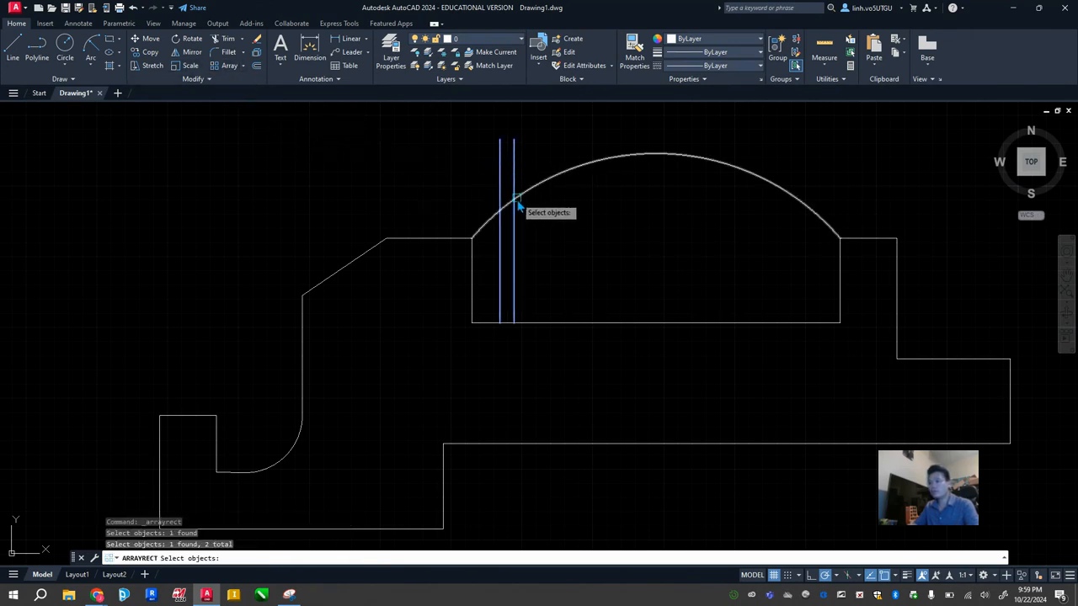
key("Return")
middle_click_drag(367, 282, 876, 259)
middle_click_drag(111, 302, 469, 396)
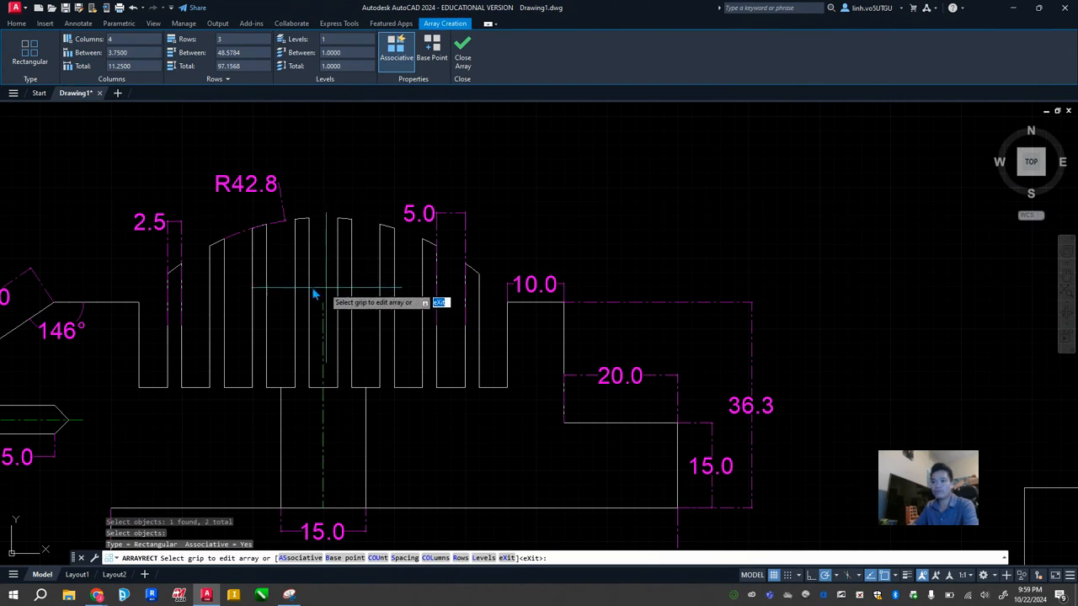
scroll(662, 311, "down", 6)
middle_click_drag(738, 312, 381, 329)
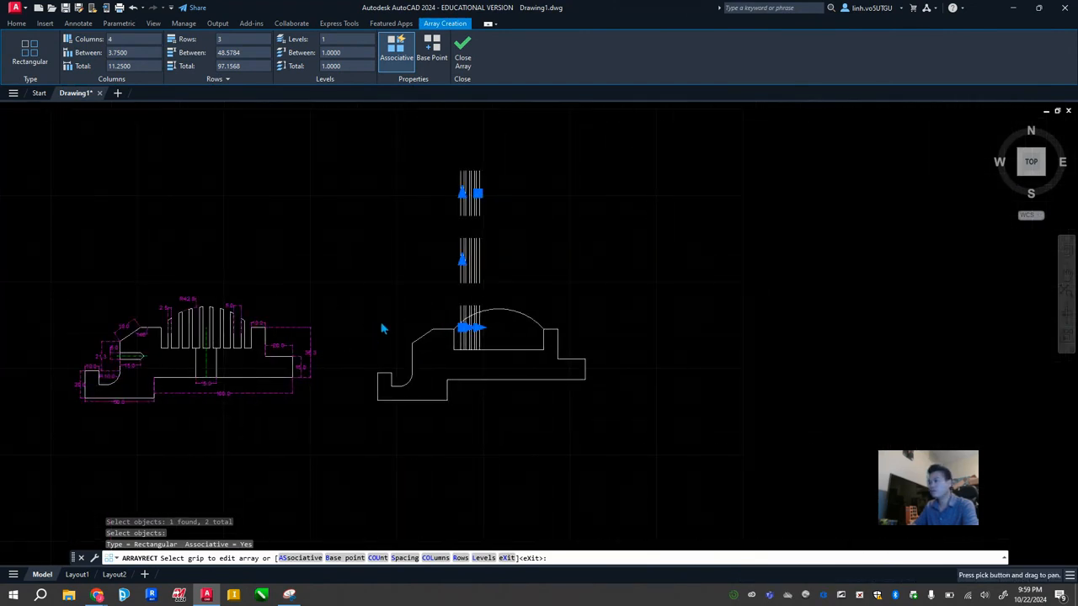
scroll(509, 310, "up", 2)
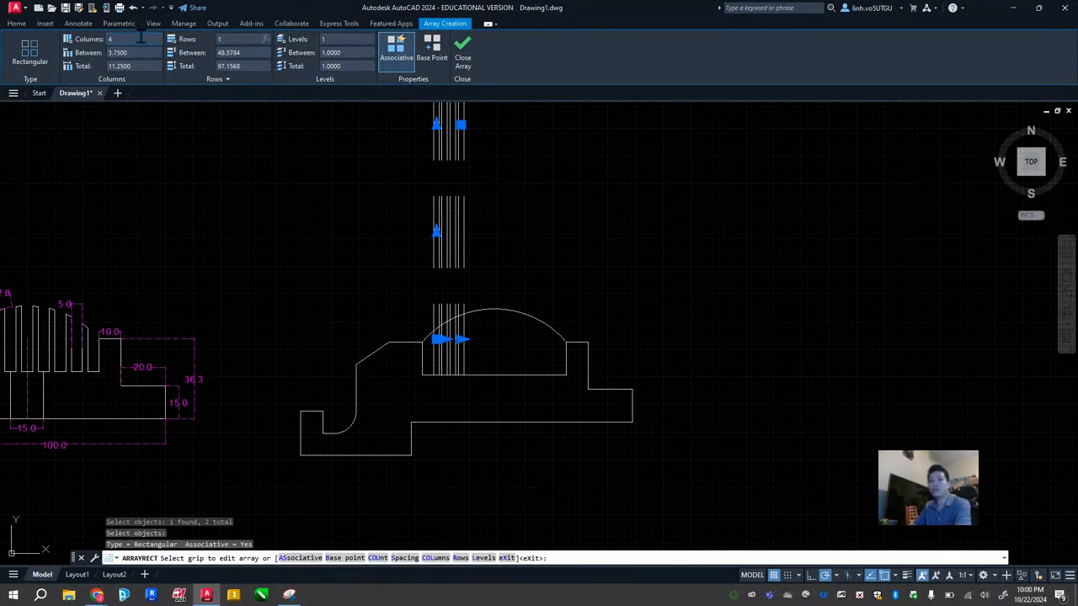
key("Return")
scroll(472, 375, "up", 2)
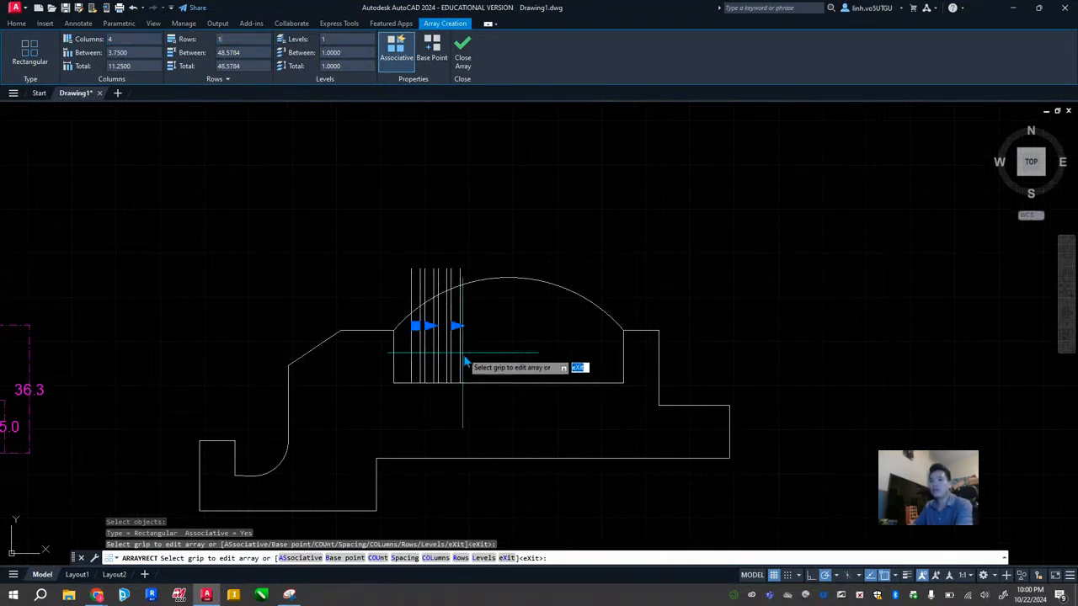
scroll(467, 362, "up", 3)
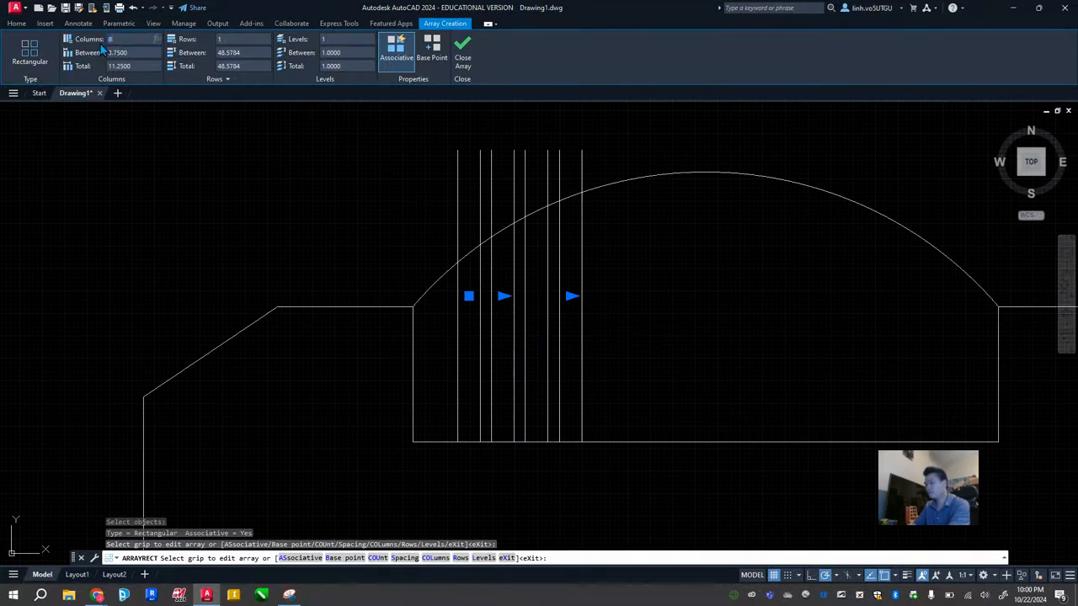
type("8")
key("Return")
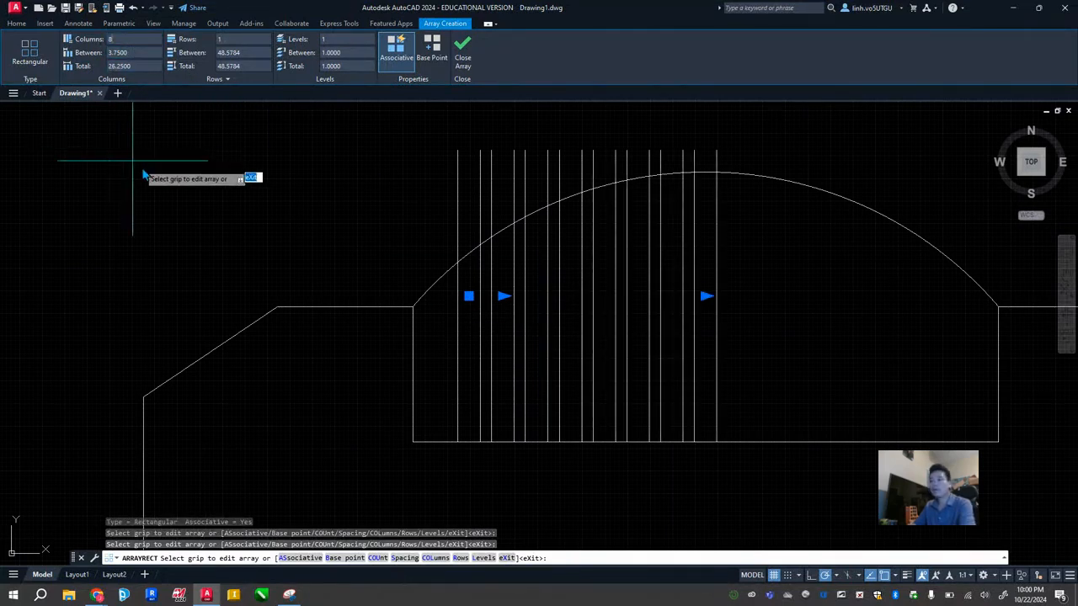
Examine the fin width and gap dimensions in the reference drawing to work out the column spacing
scroll(133, 245, "down", 4)
mouse_move(132, 253)
middle_mouse_down()
mouse_move(733, 202)
mouse_move(861, 208)
middle_mouse_up()
middle_click_drag(277, 227, 380, 262)
scroll(361, 240, "up", 2)
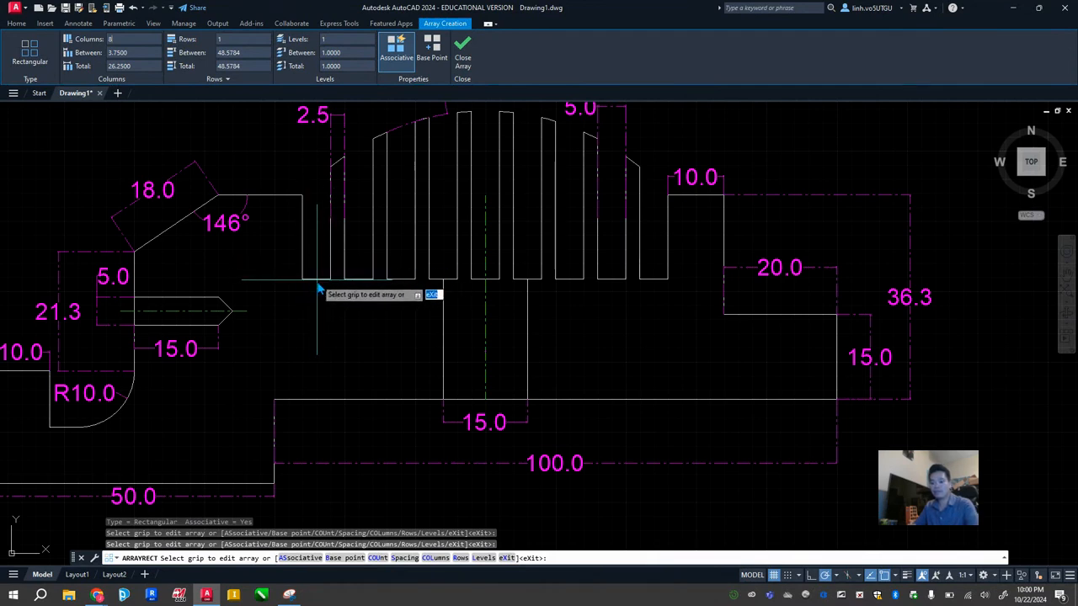
key("Escape")
left_click(317, 281)
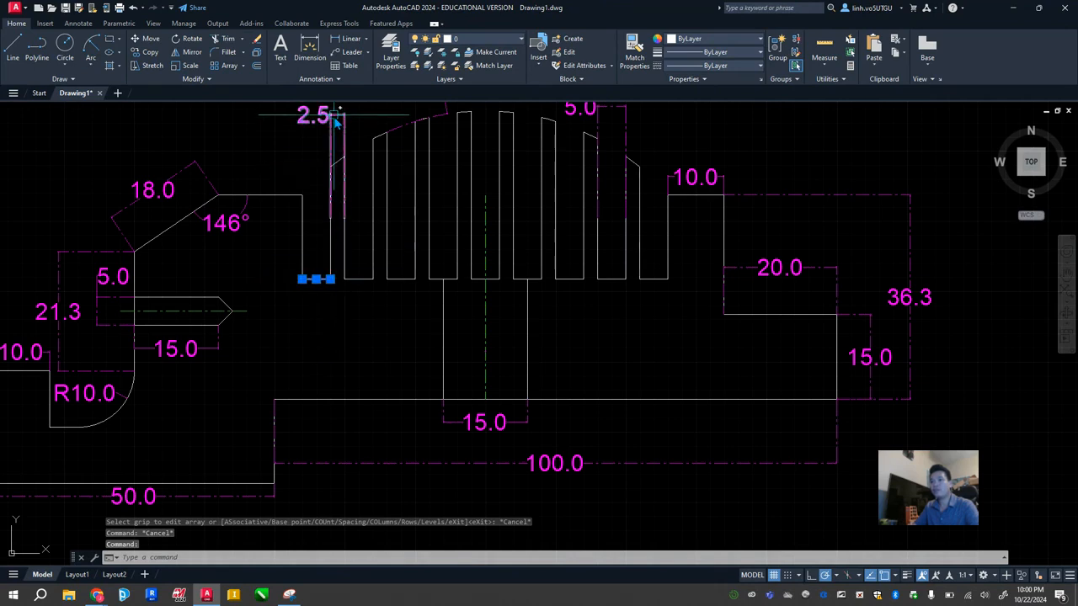
scroll(335, 121, "down", 3)
scroll(770, 211, "down", 2)
middle_click_drag(775, 212, 589, 228)
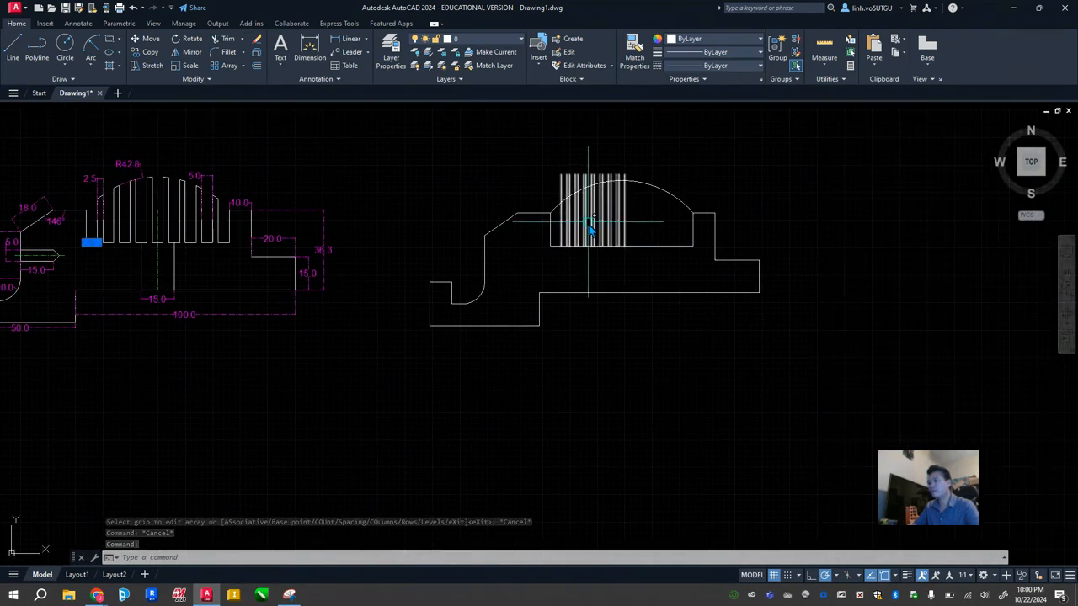
Undo the array of the fin lines
scroll(592, 229, "up", 4)
scroll(640, 217, "down", 2)
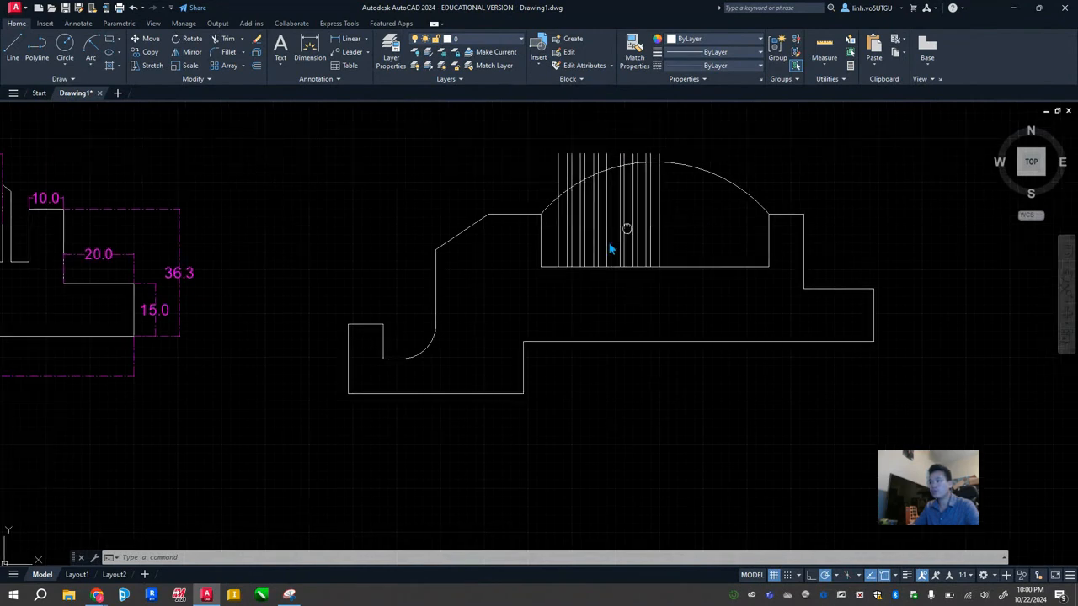
scroll(612, 249, "up", 3)
key("ctrl+z")
key("ctrl+z")
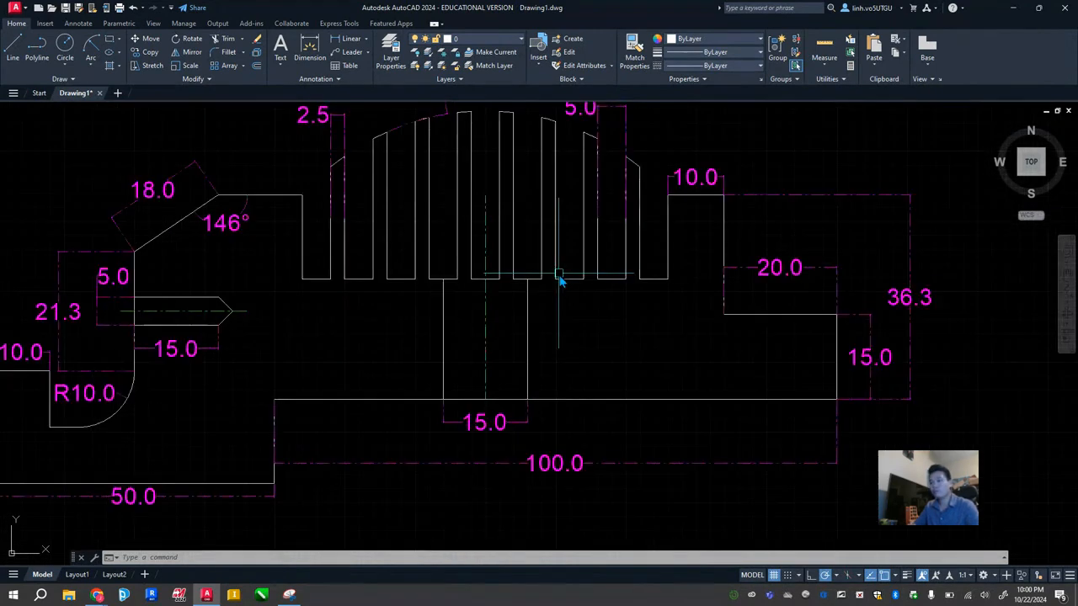
Create a rectangular array of the two fin lines with 1 row and 8 columns spaced 7.5 apart
left_click(225, 67)
left_click(503, 165)
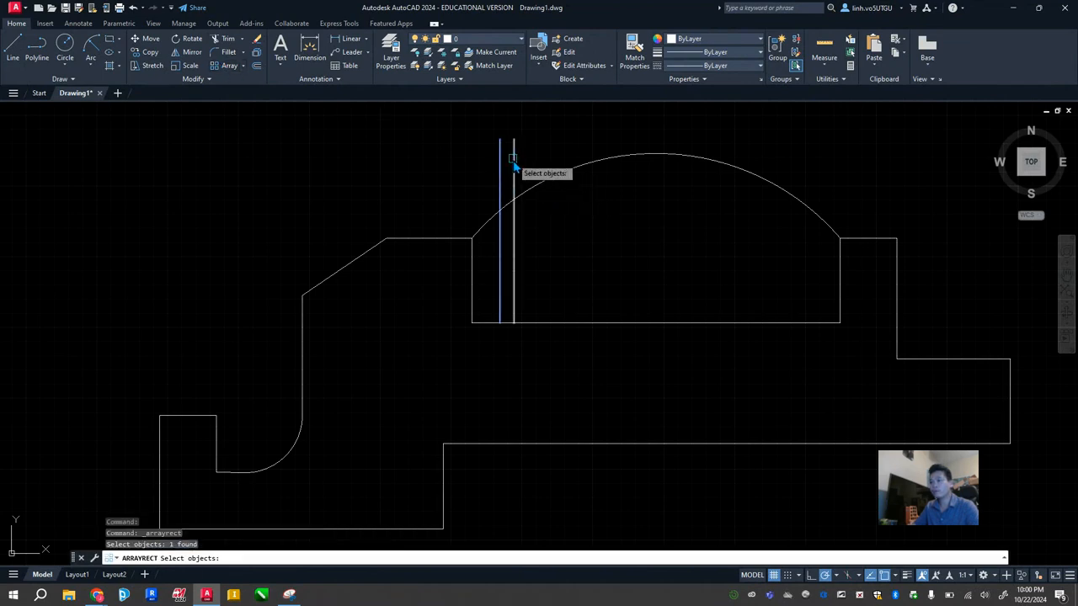
key("Return")
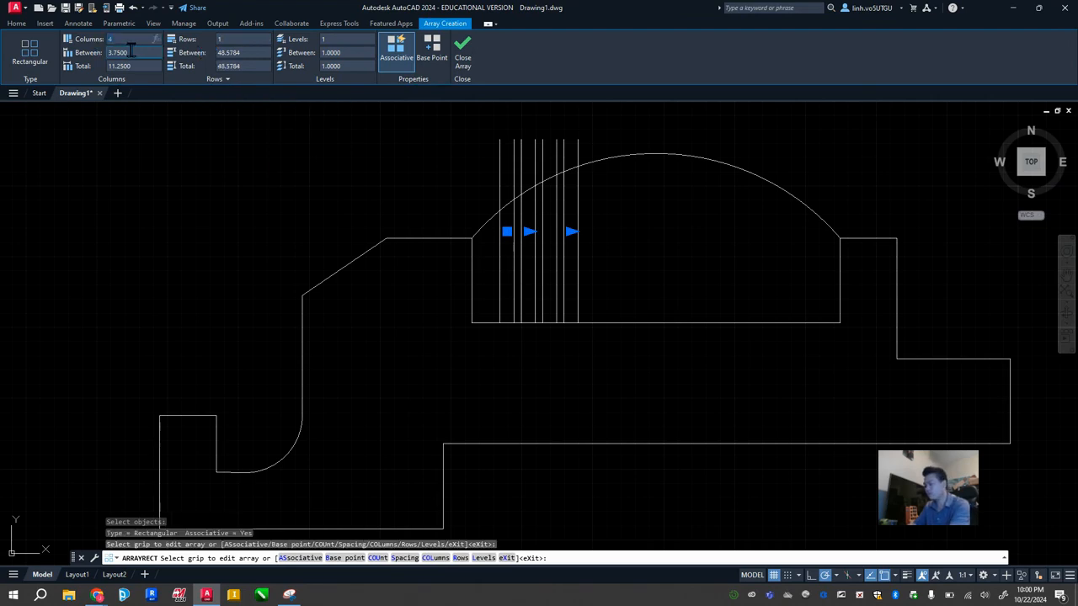
key("Return")
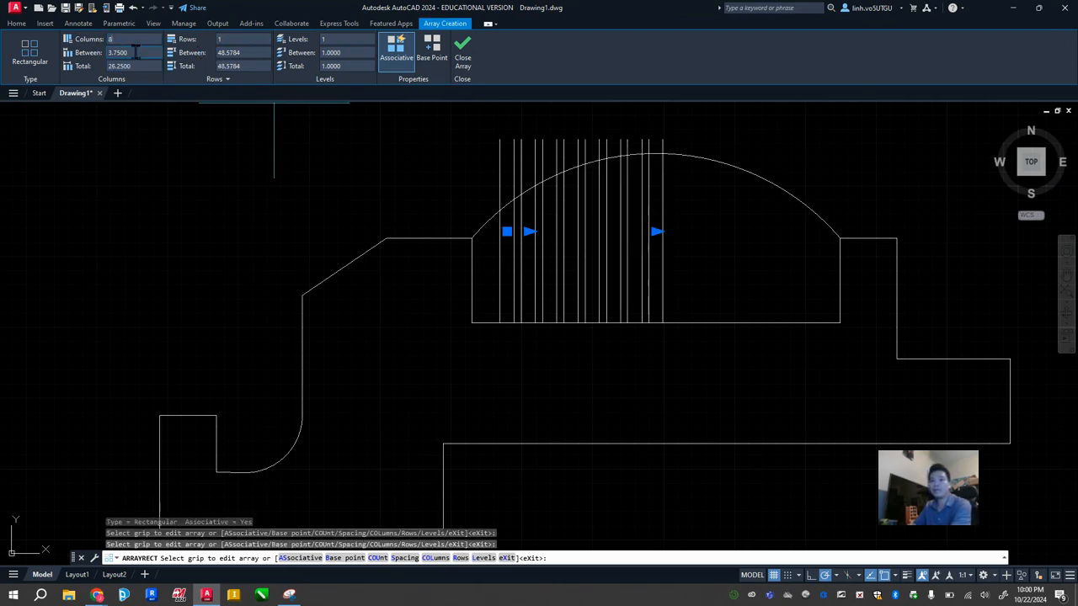
left_click(140, 52)
type("7.")
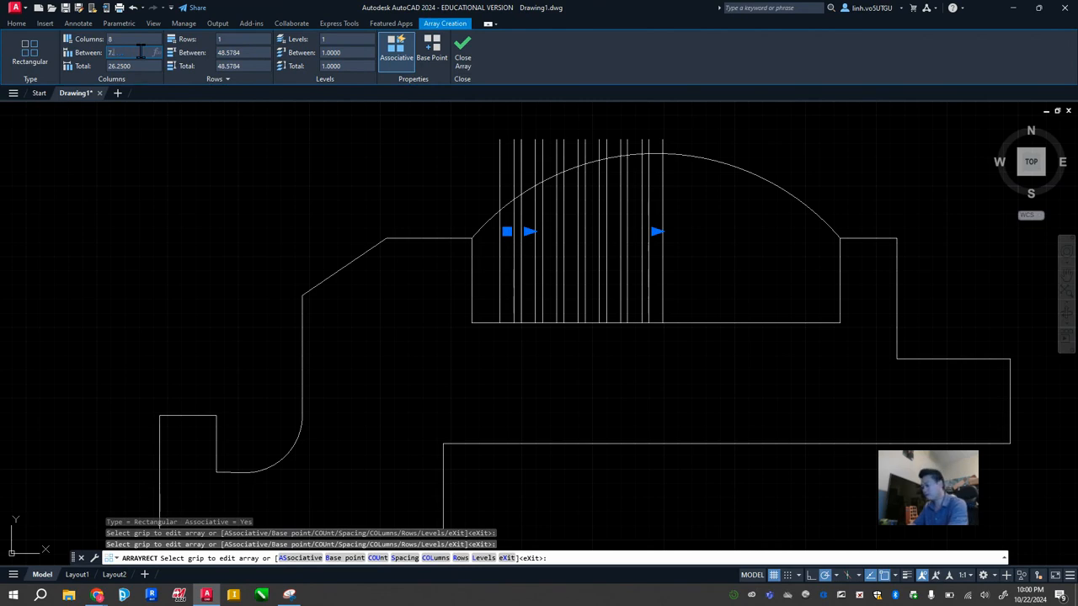
type("5")
key("Return")
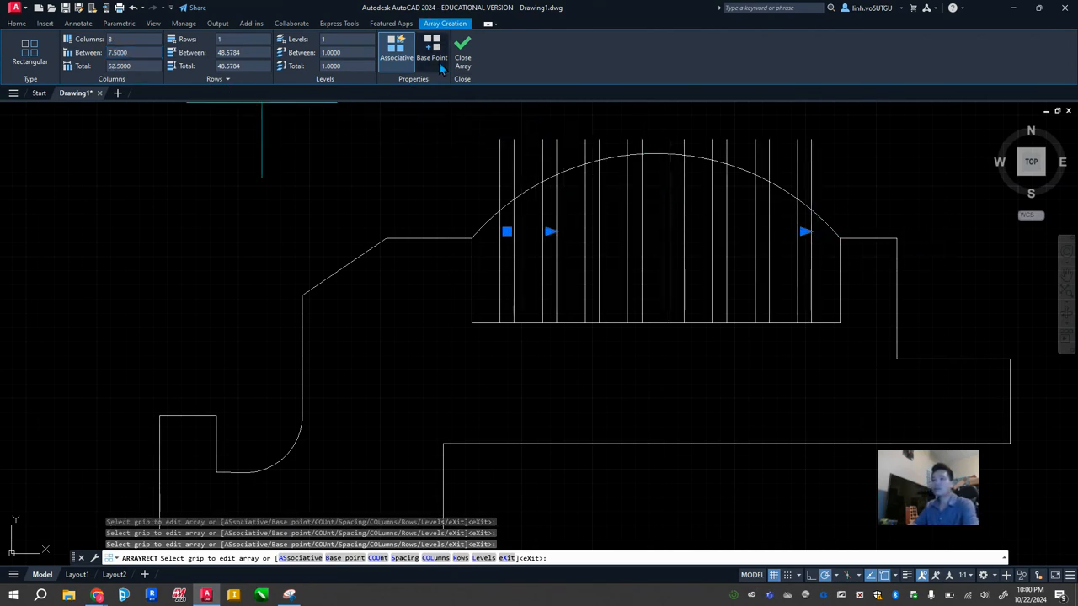
left_click(462, 55)
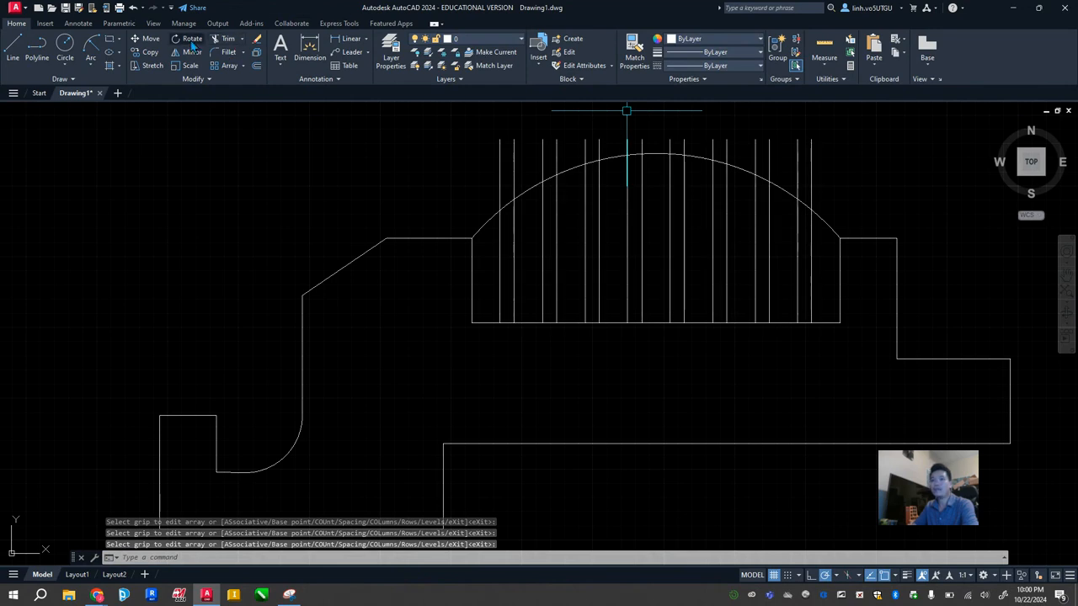
left_click(224, 39)
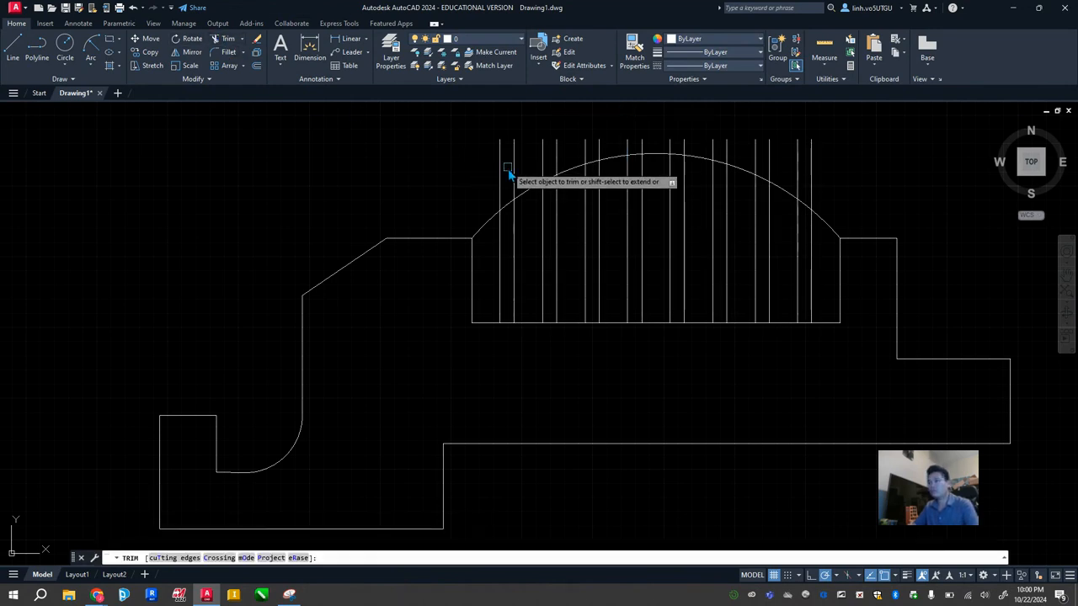
key("Escape")
key("Escape")
key("Escape")
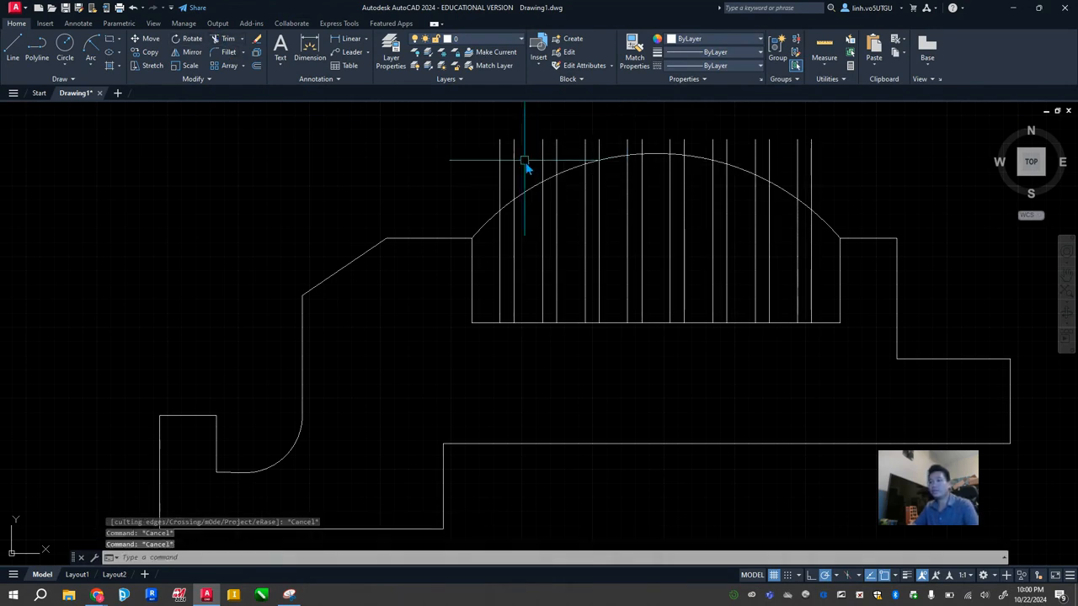
Explode the fin array into separate lines
left_click(515, 167)
type("ex")
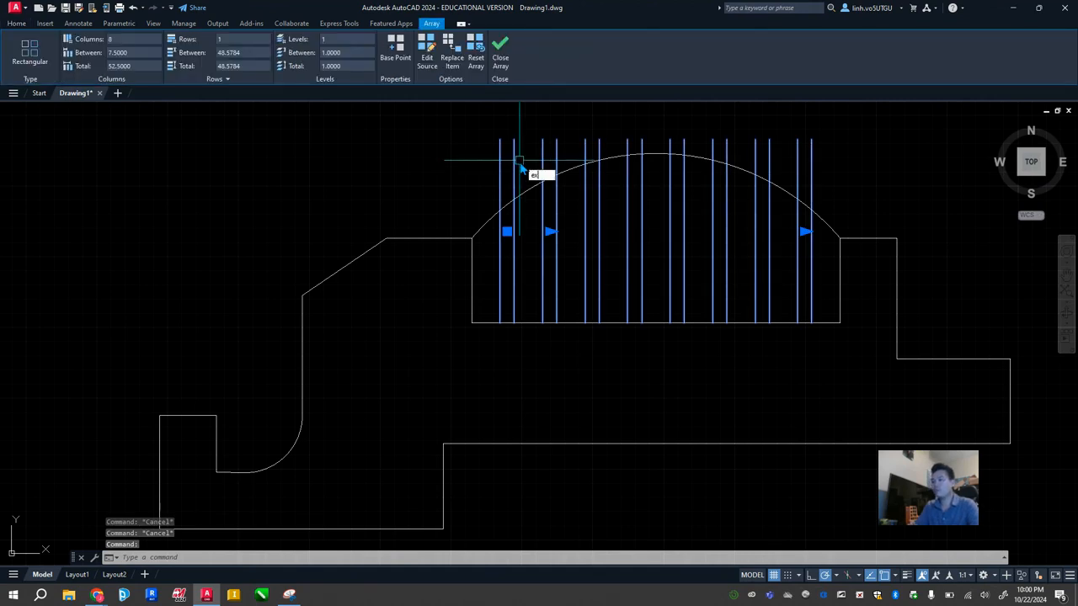
type("pl")
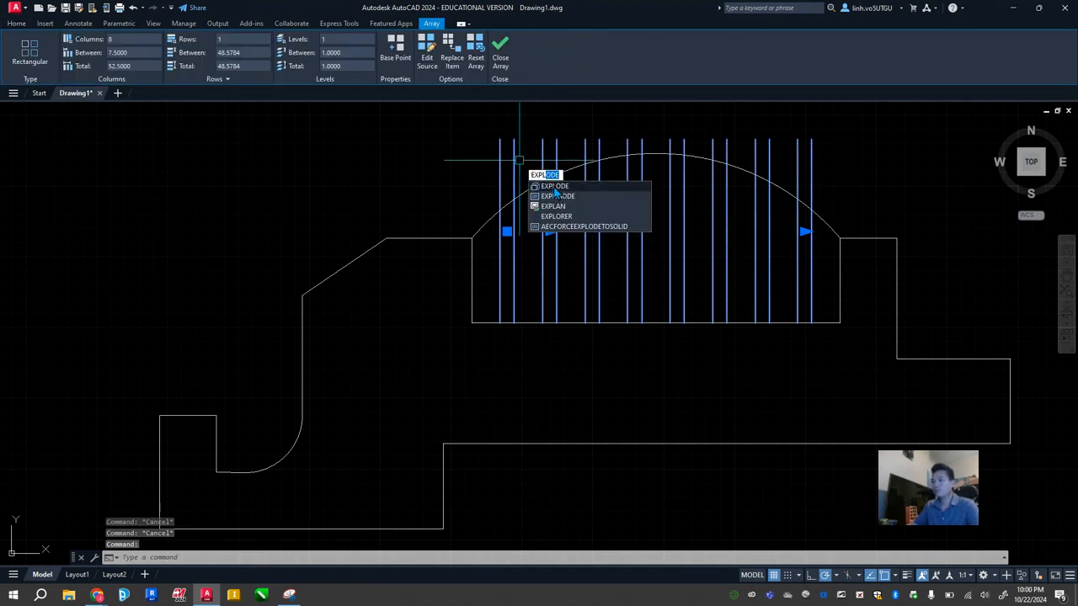
key("Return")
Trim the ends of all the fin lines that project above the arc
left_click(243, 41)
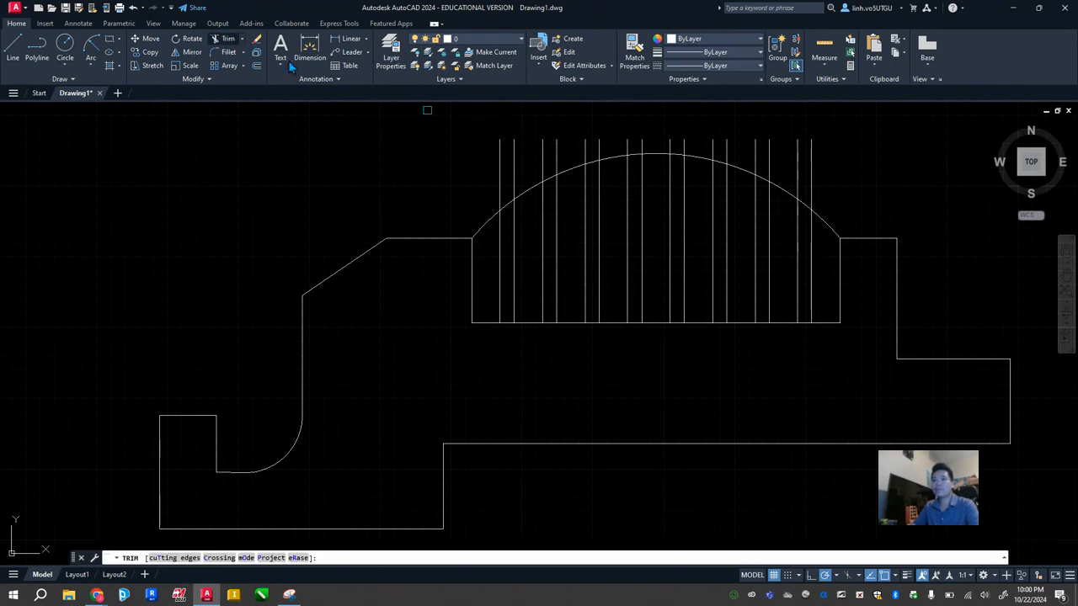
left_click(486, 182)
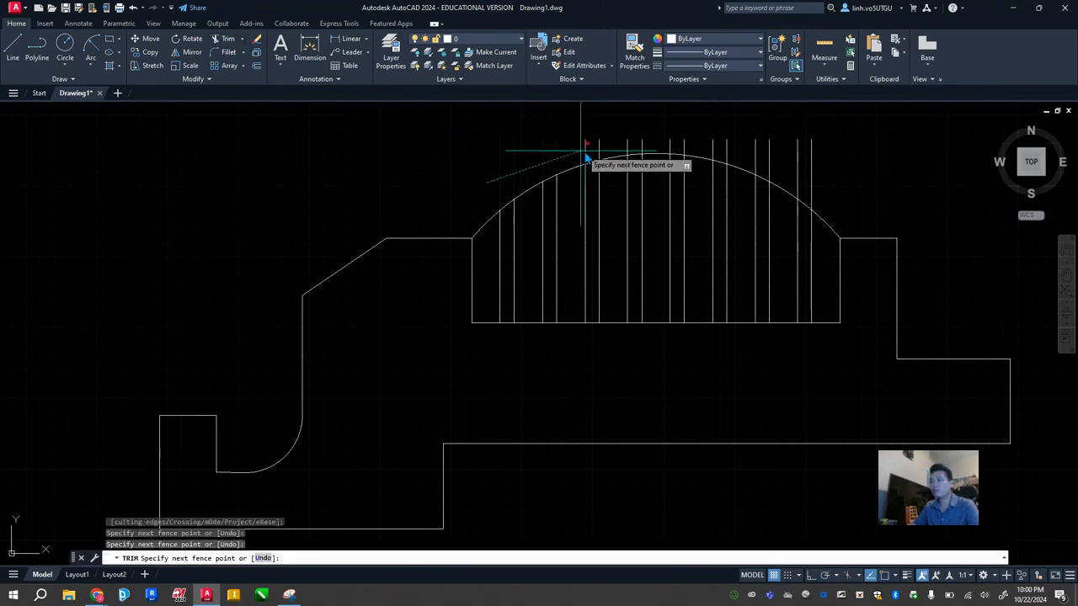
left_click(663, 141)
left_click(651, 139)
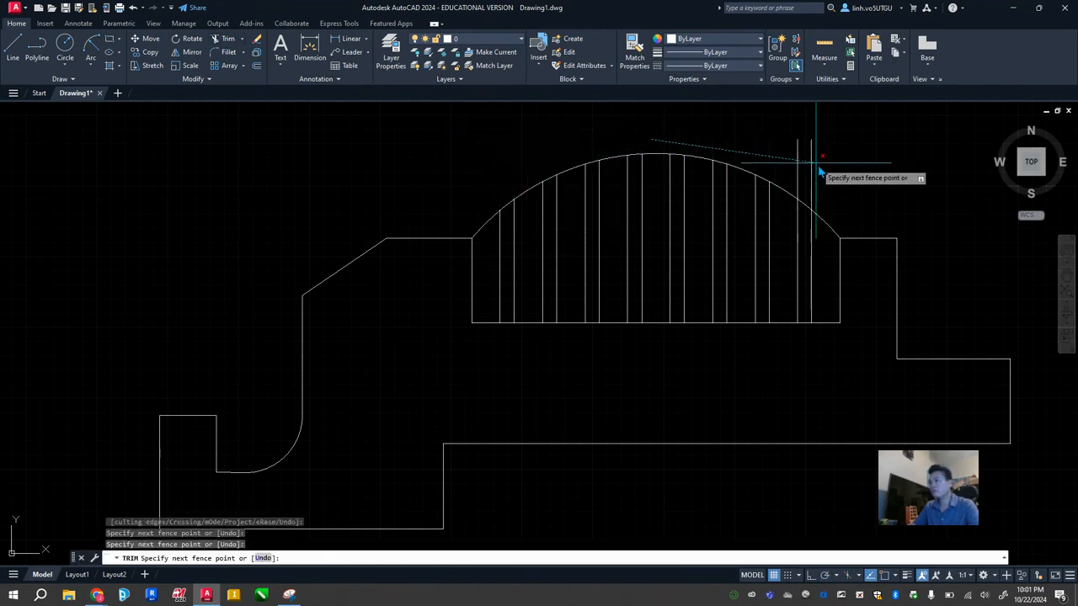
left_click(839, 184)
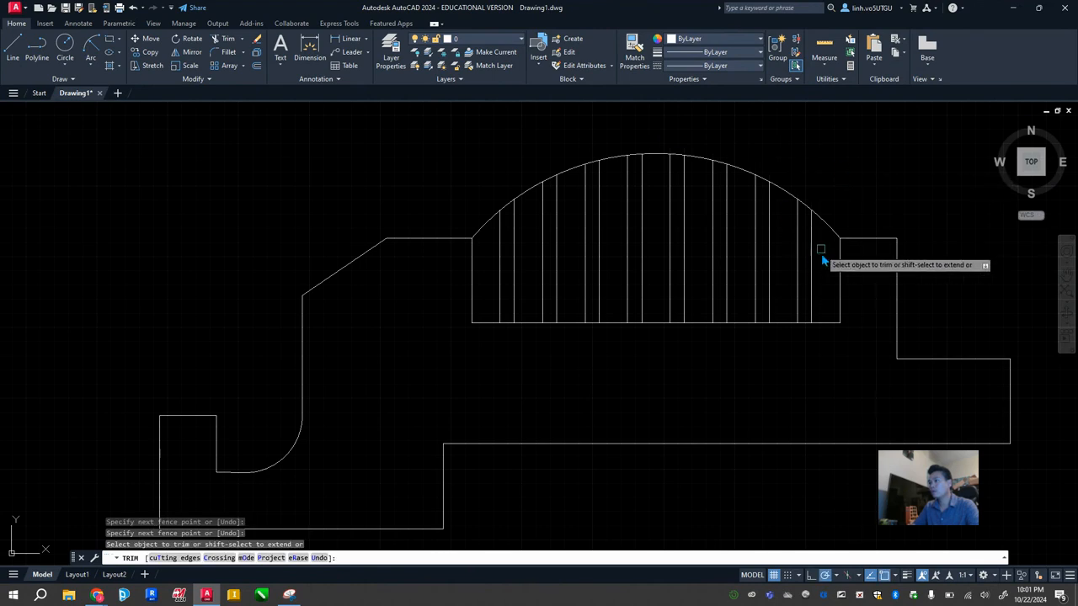
Trim away the arc segments over the gaps between and beside the fins, leaving the arc only as fin tops
left_click(488, 224)
left_click(528, 194)
left_click(619, 158)
left_click(698, 159)
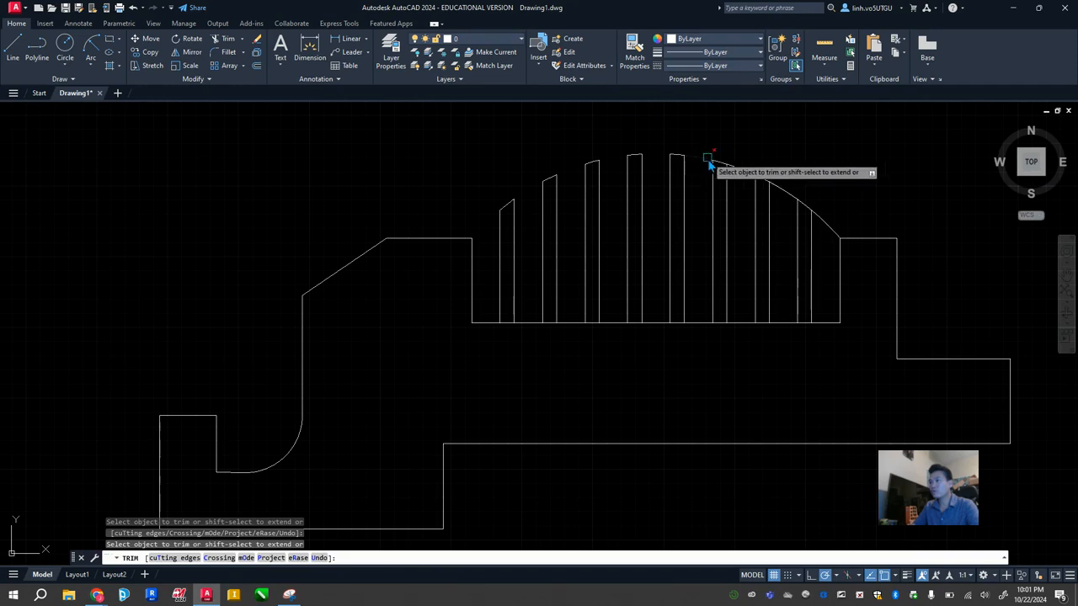
left_click(741, 170)
left_click(792, 192)
left_click(829, 223)
scroll(812, 324, "up", 6)
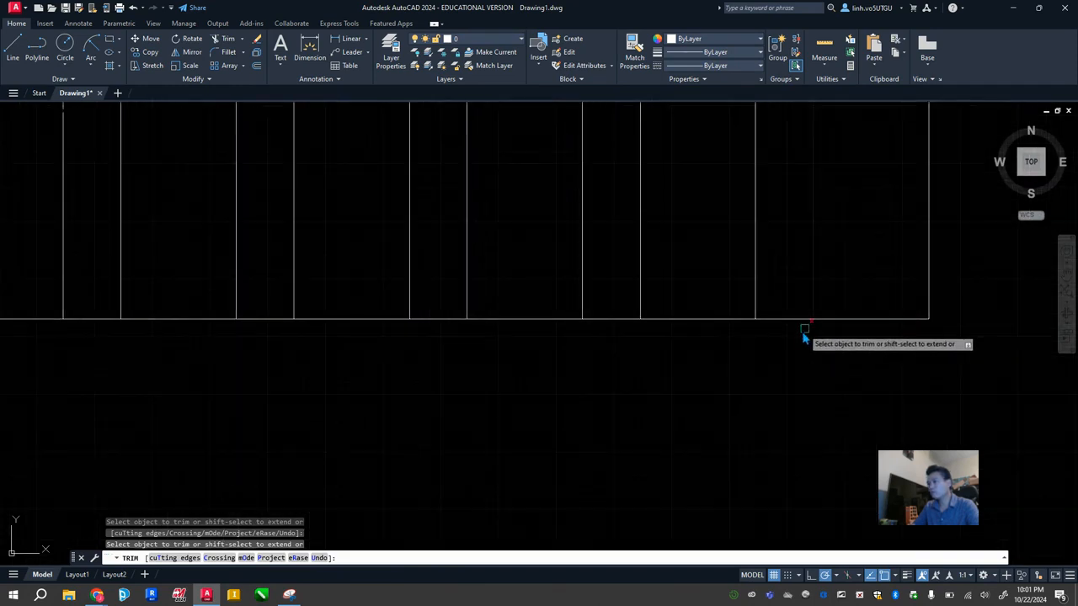
Trim away the slot-floor line segments beneath all eight fins so each fin opens into the body below
left_click(764, 322)
left_click(620, 321)
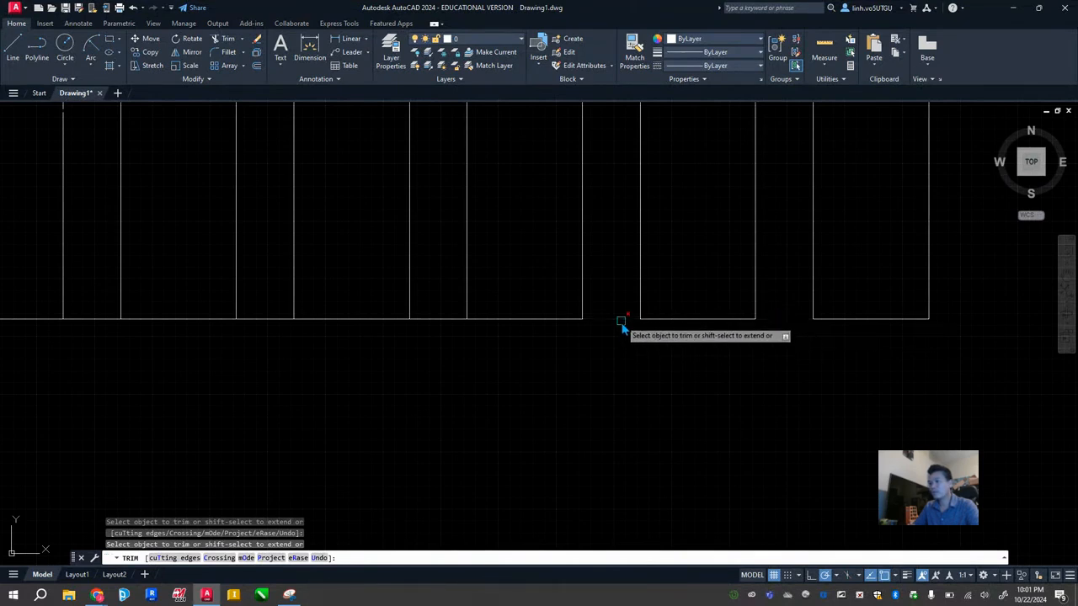
left_click(438, 320)
left_click(268, 321)
scroll(262, 328, "down", 5)
left_click(649, 317)
left_click(586, 319)
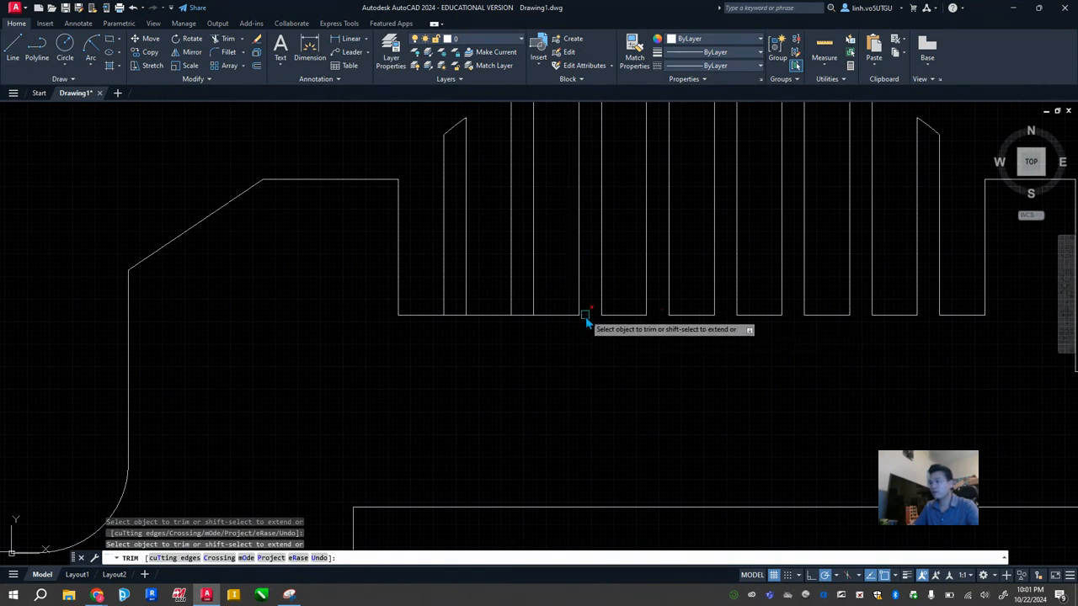
left_click(517, 315)
left_click(451, 317)
scroll(614, 354, "down", 7)
scroll(674, 362, "up", 3)
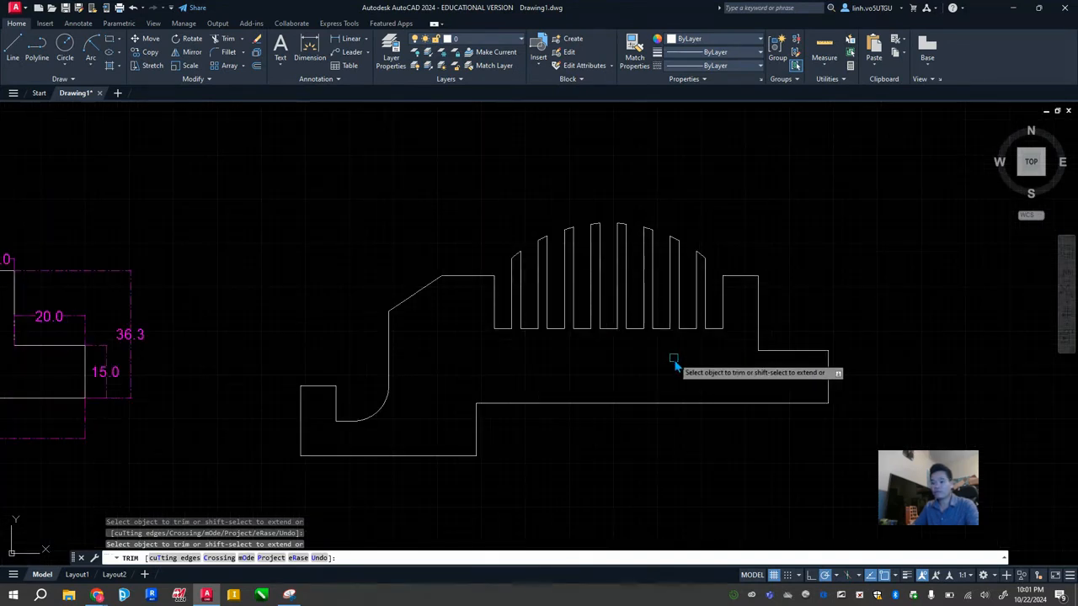
key("Escape")
Make the Centerlines layer current and draw a horizontal helper line across the gap between the two middle fins
middle_click_drag(416, 371, 748, 228)
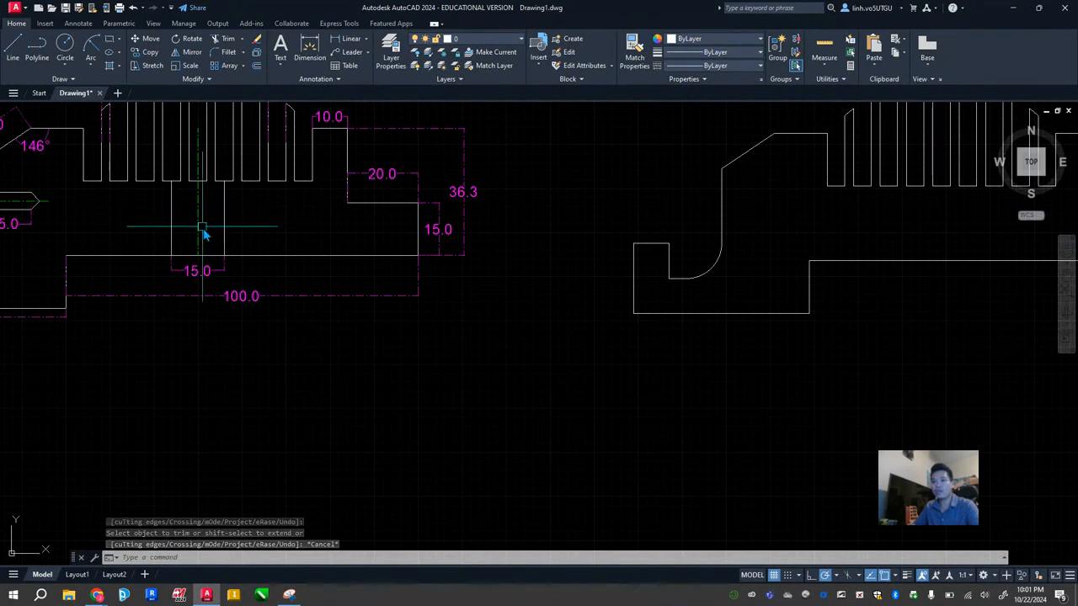
scroll(371, 263, "down", 2)
middle_click_drag(785, 312, 679, 312)
scroll(678, 312, "up", 3)
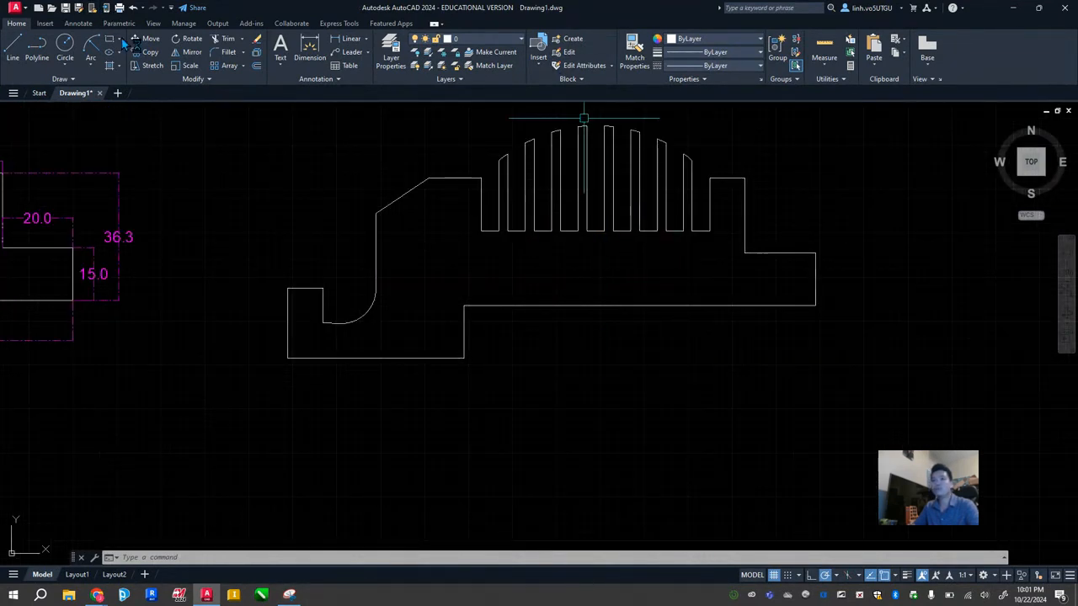
key("Escape")
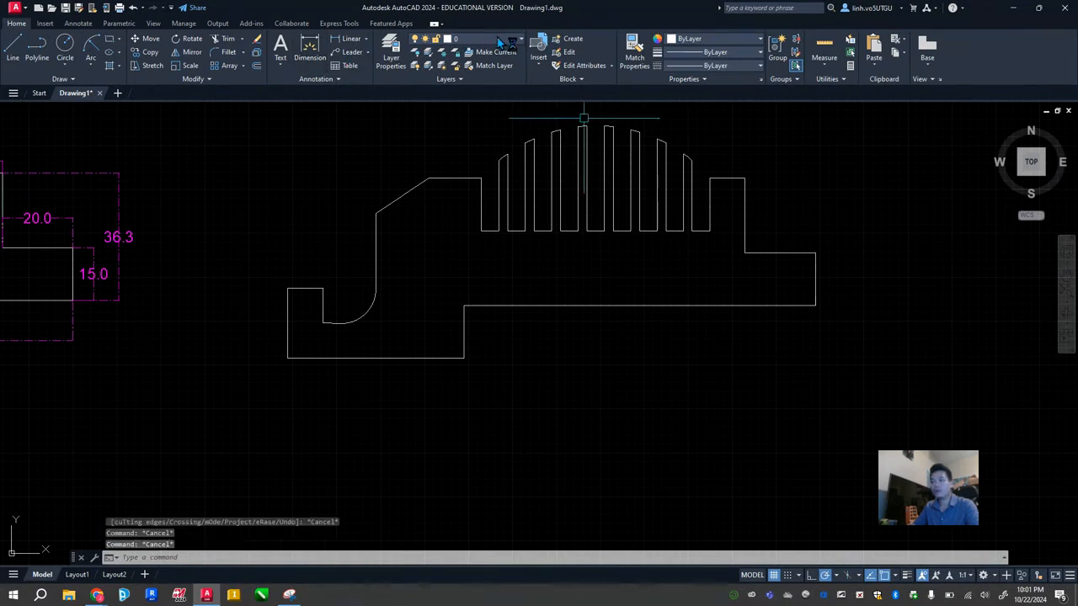
left_click(498, 39)
left_click(476, 66)
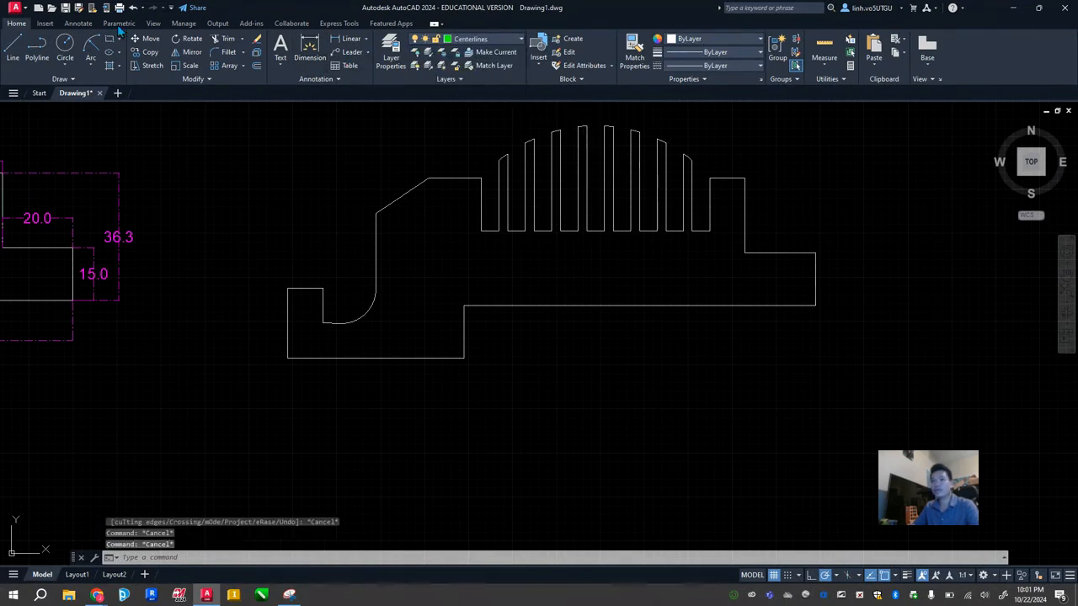
left_click(18, 50)
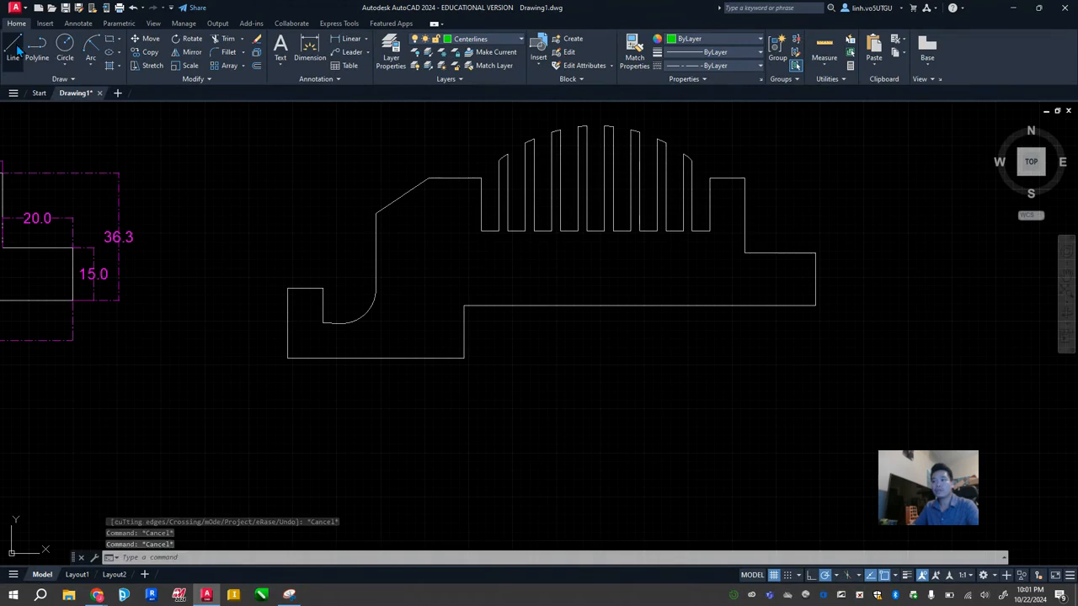
left_click(586, 181)
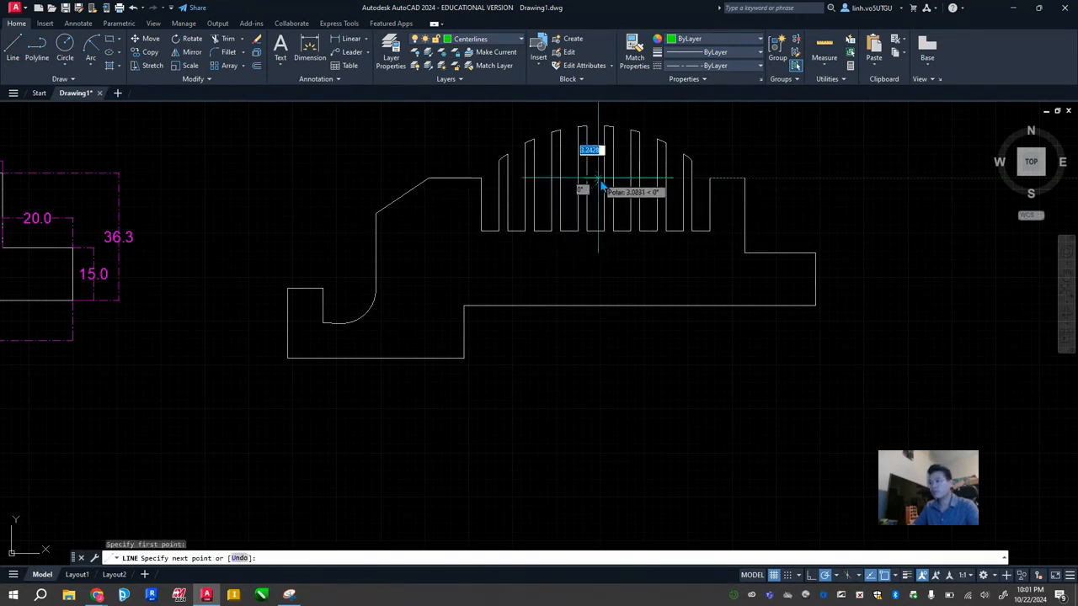
key("Escape")
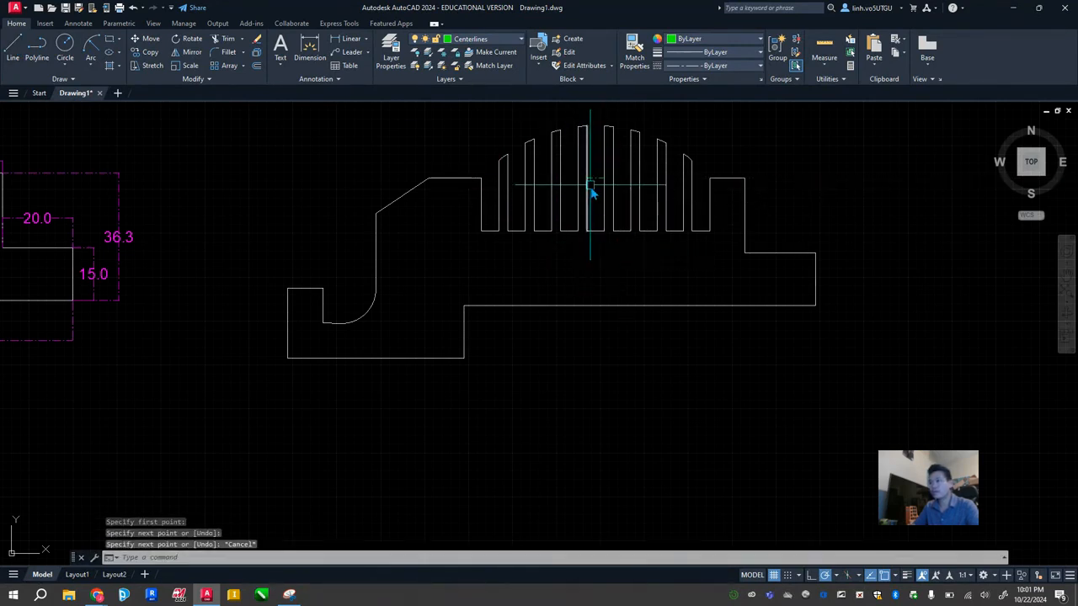
Draw a vertical centerline from the helper line's midpoint down to the profile's bottom edge, and erase the helper line
scroll(600, 189, "up", 4)
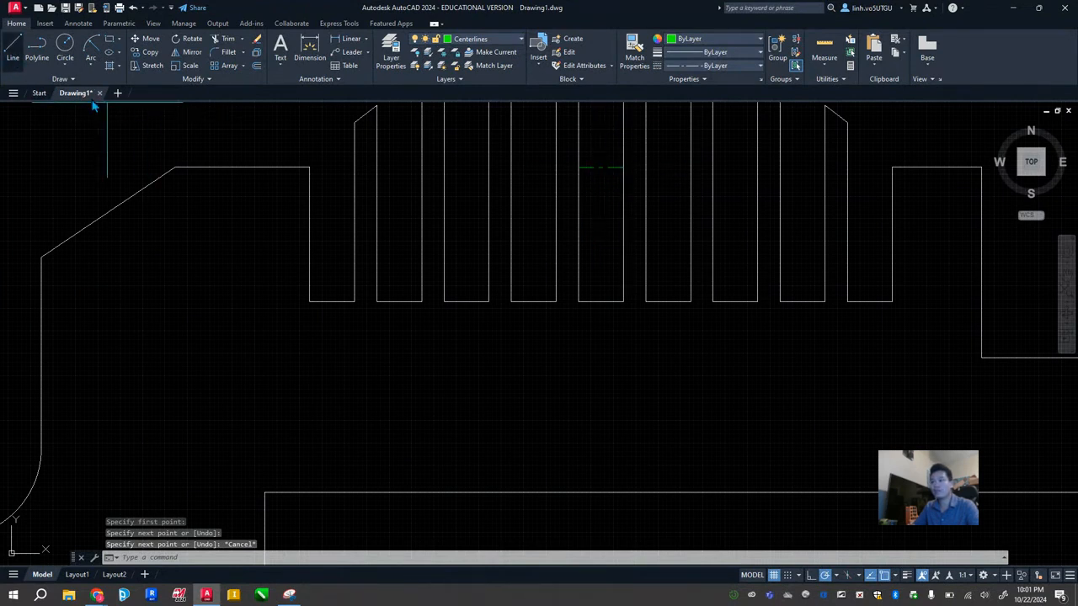
key("space")
left_click(604, 174)
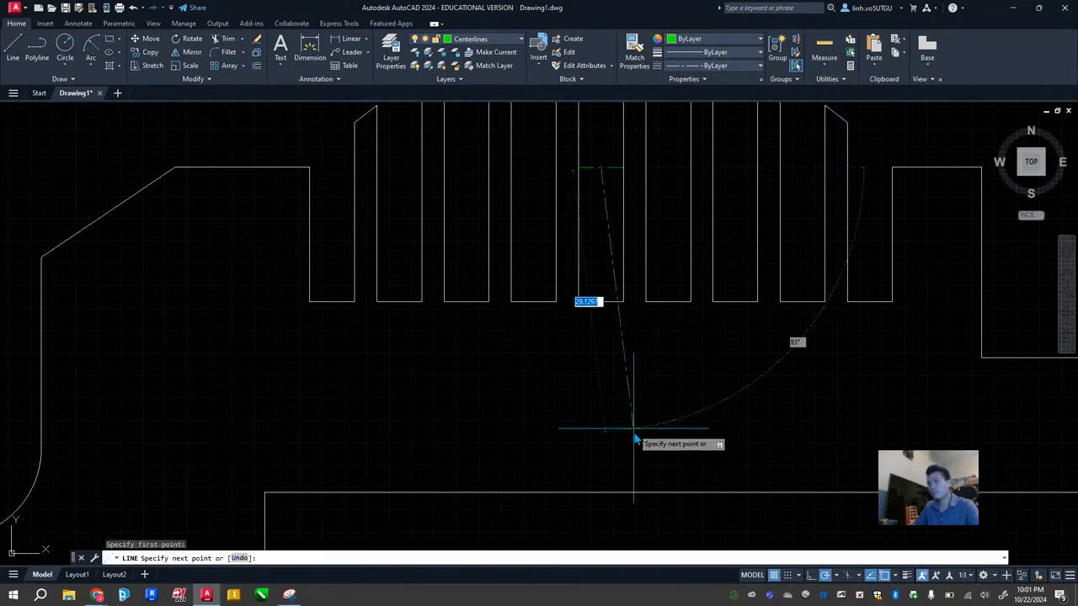
left_click(601, 495)
key("Escape")
scroll(630, 484, "down", 3)
middle_click_drag(635, 501, 640, 418)
left_click(605, 229)
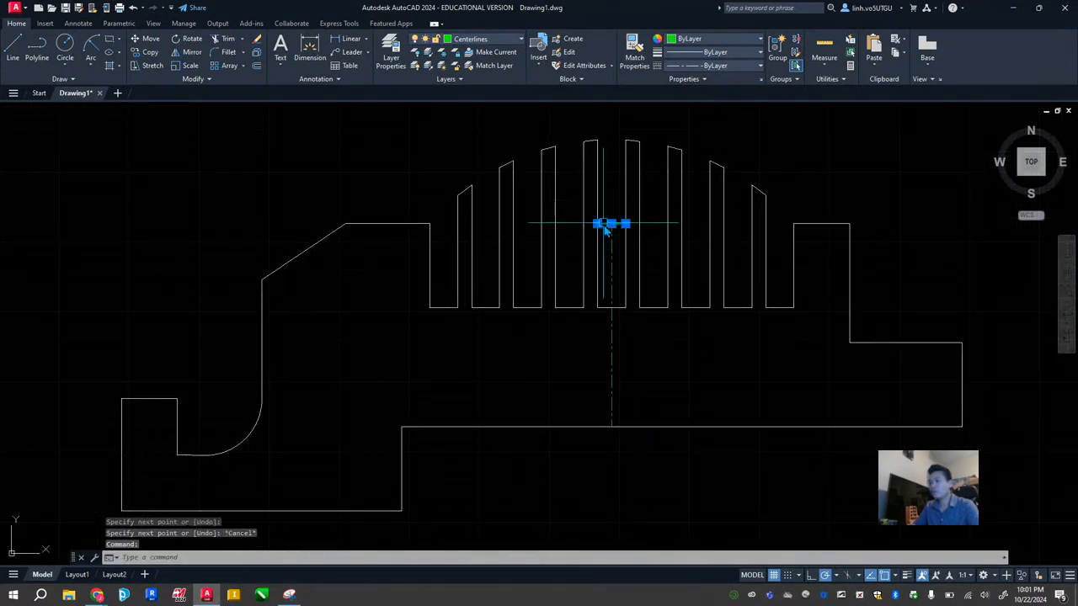
key("Delete")
key("Escape")
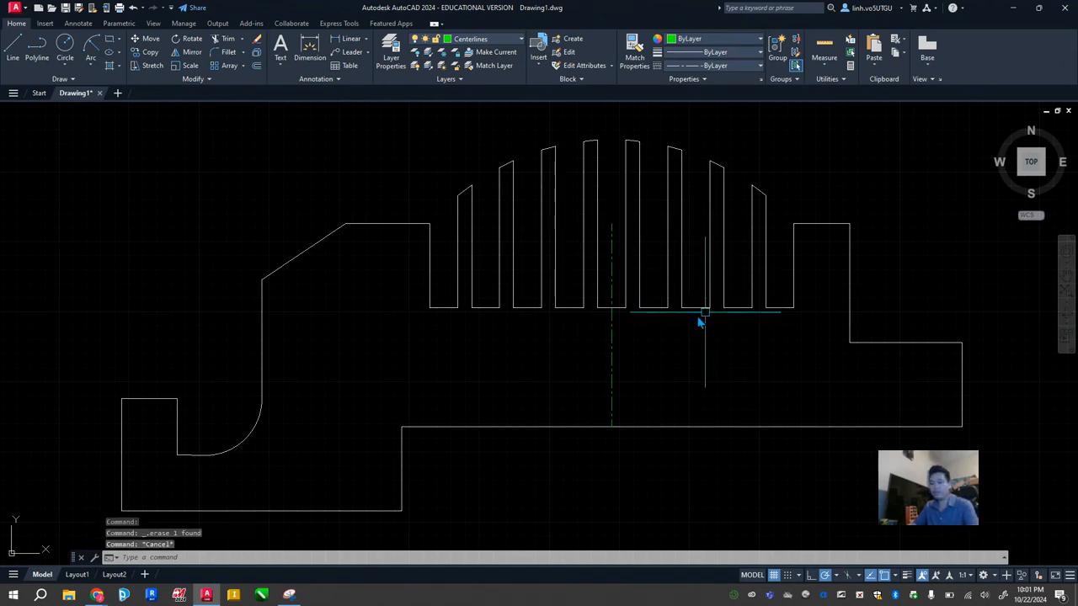
Offset the vertical centerline by 7.5 to both sides for the bore walls
left_click(256, 67)
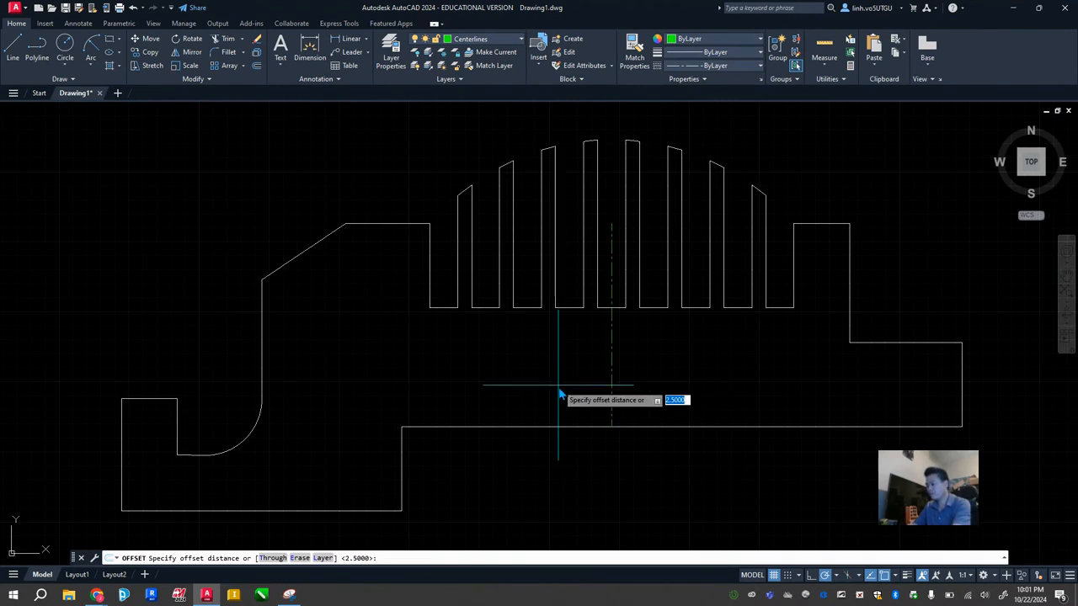
key("Return")
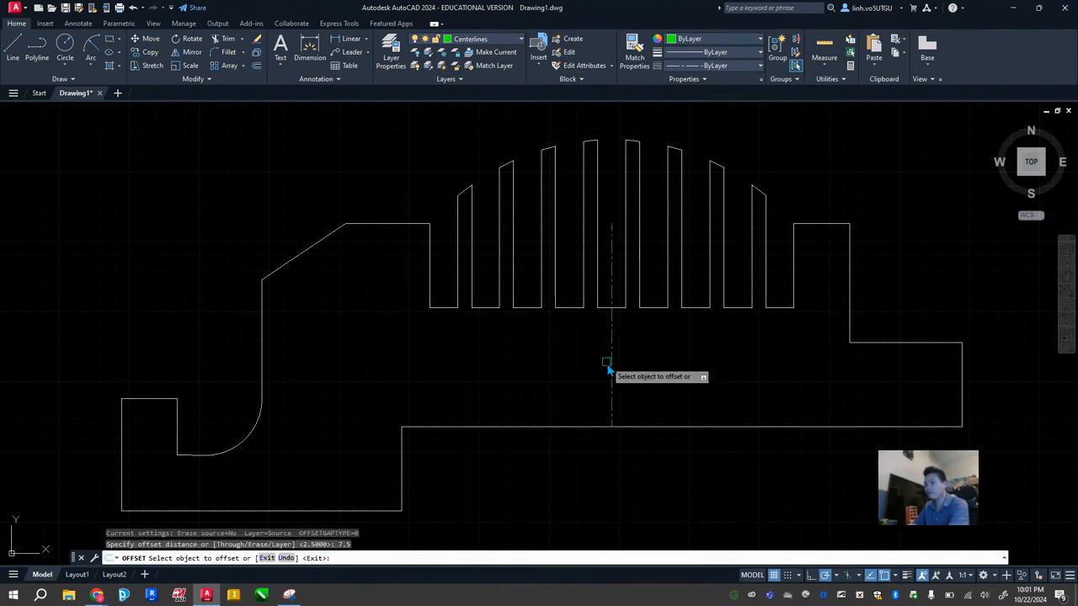
left_click(611, 364)
left_click(608, 367)
left_click(611, 369)
left_click(660, 363)
key("Escape")
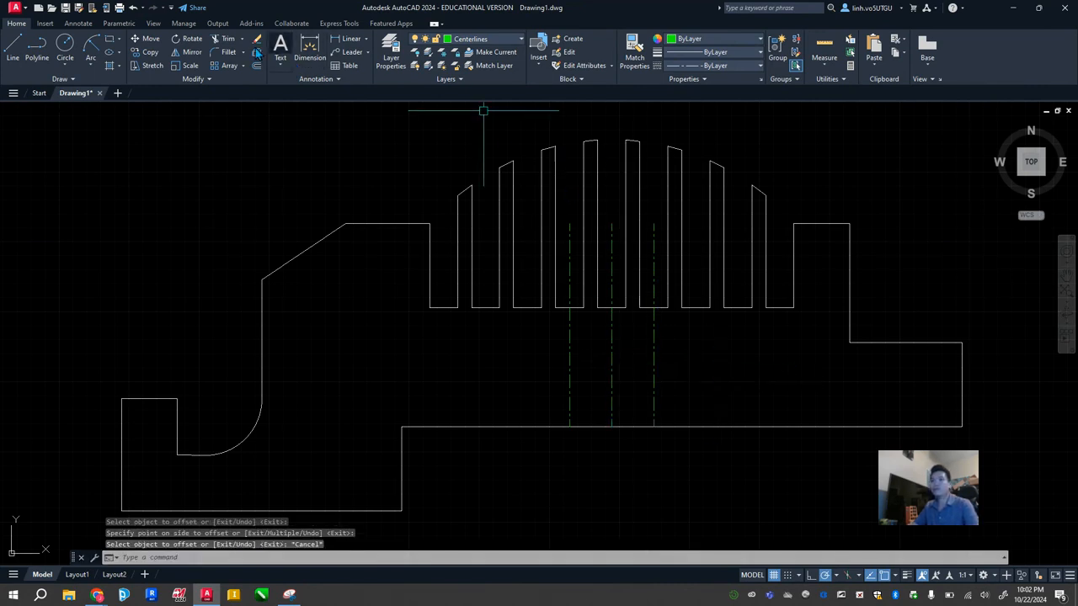
Trim the centerline and both bore wall lines where they extend above the slot floor
left_click(227, 40)
left_click(571, 282)
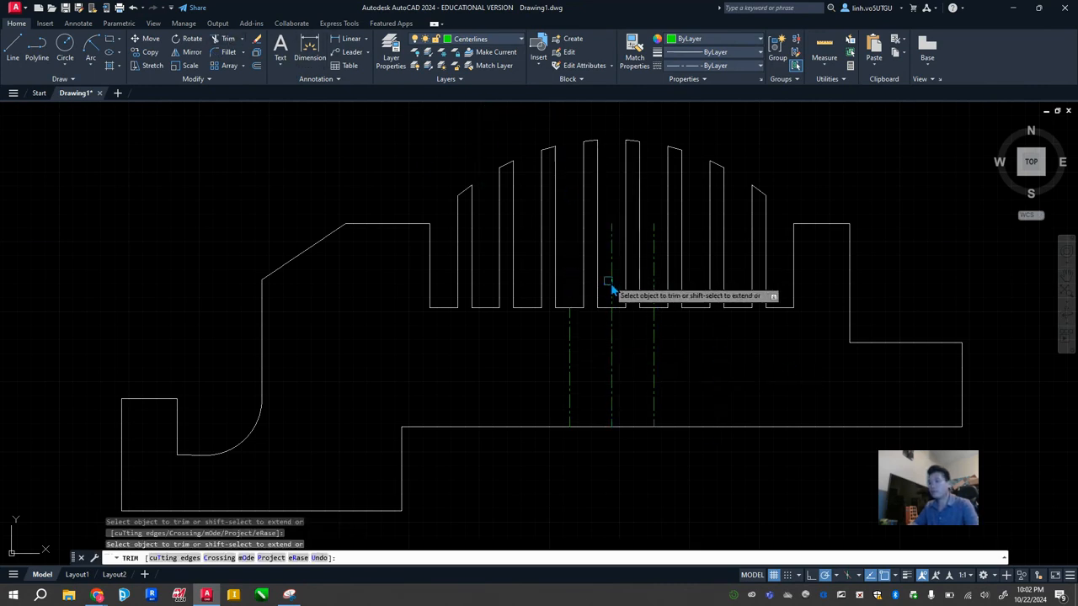
left_click(655, 286)
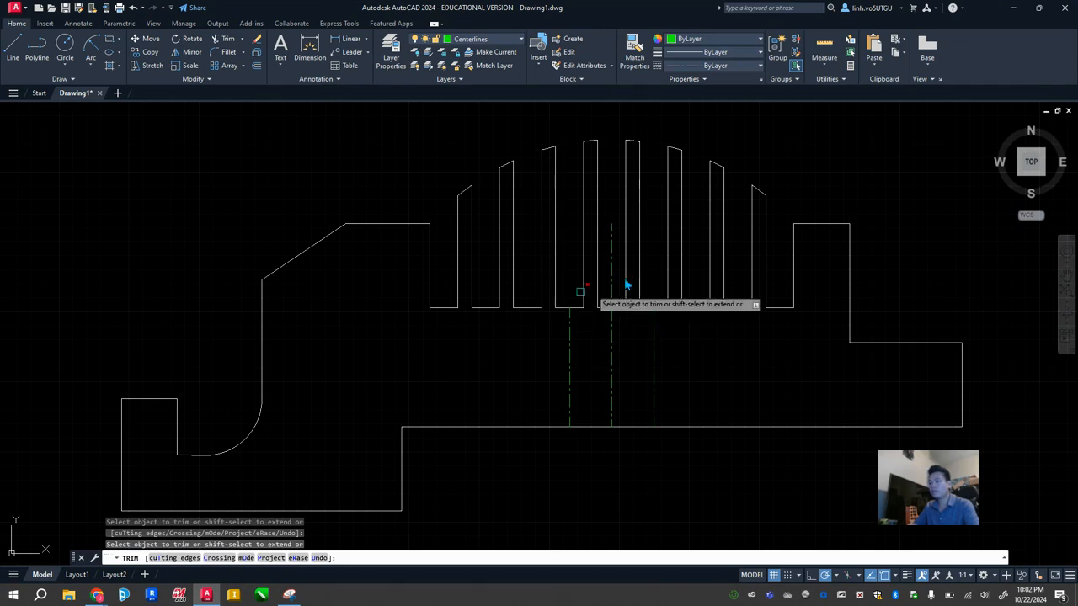
key("Escape")
key("Escape")
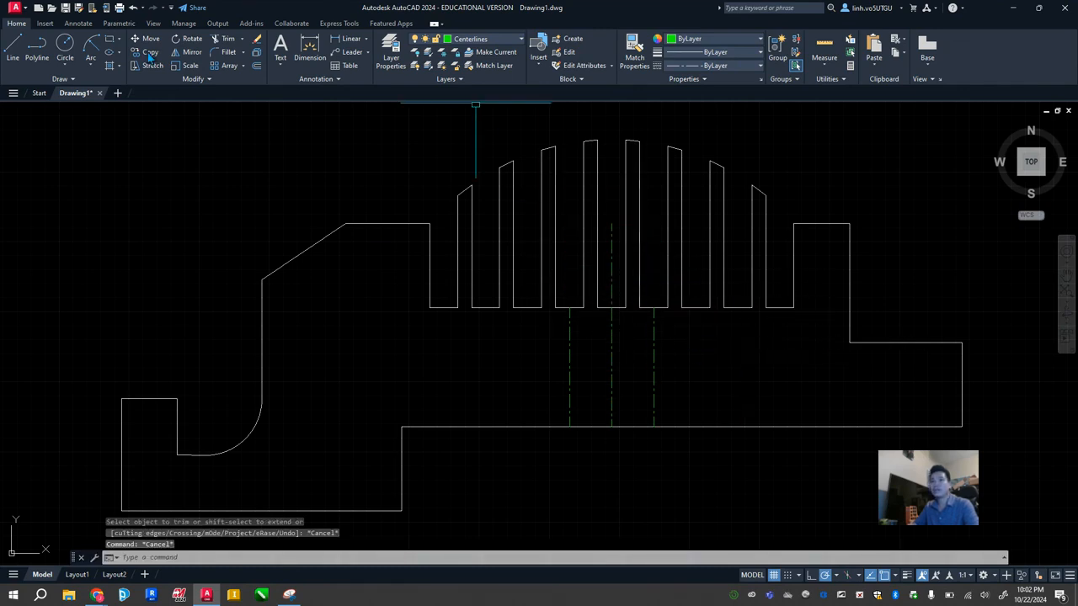
left_click(220, 39)
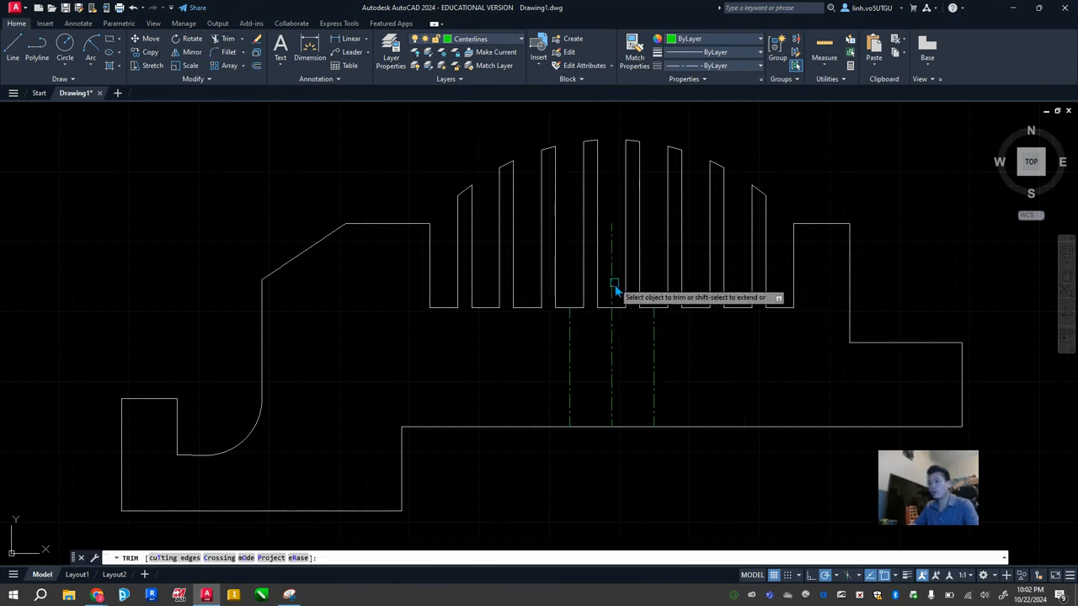
left_click(628, 268)
key("Escape")
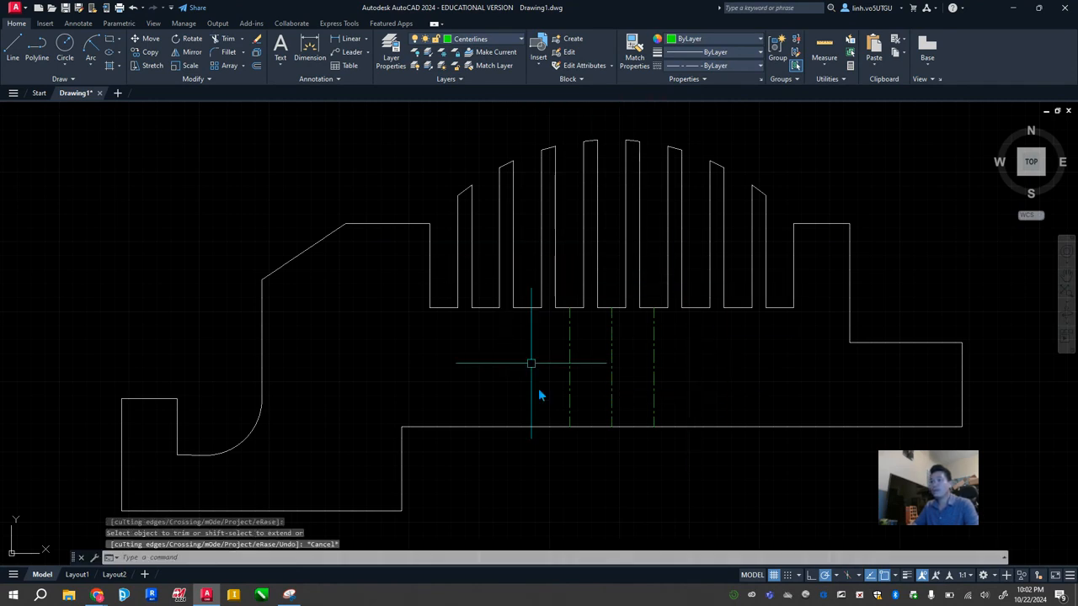
key("Escape")
key("Escape")
Move the two bore wall lines on either side of the centerline to layer 0
left_click(570, 375)
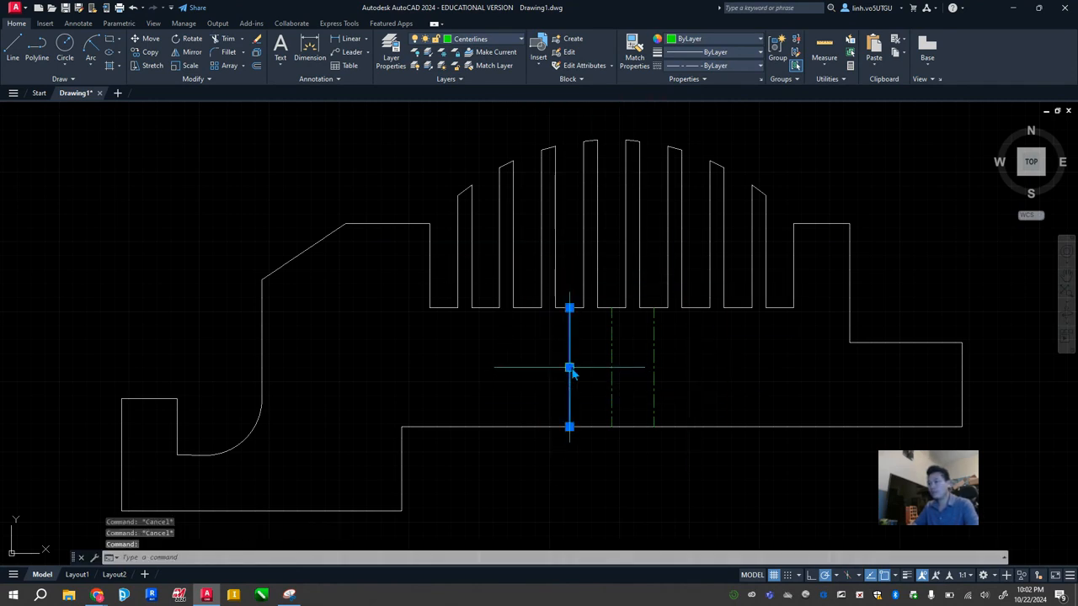
left_click(655, 367)
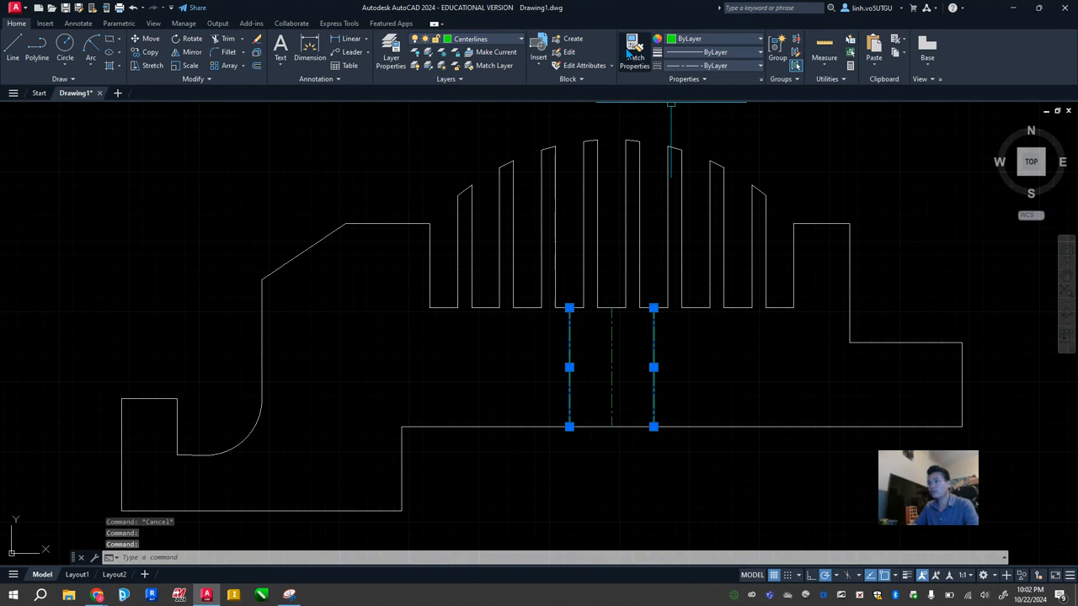
left_click(517, 41)
left_click(472, 50)
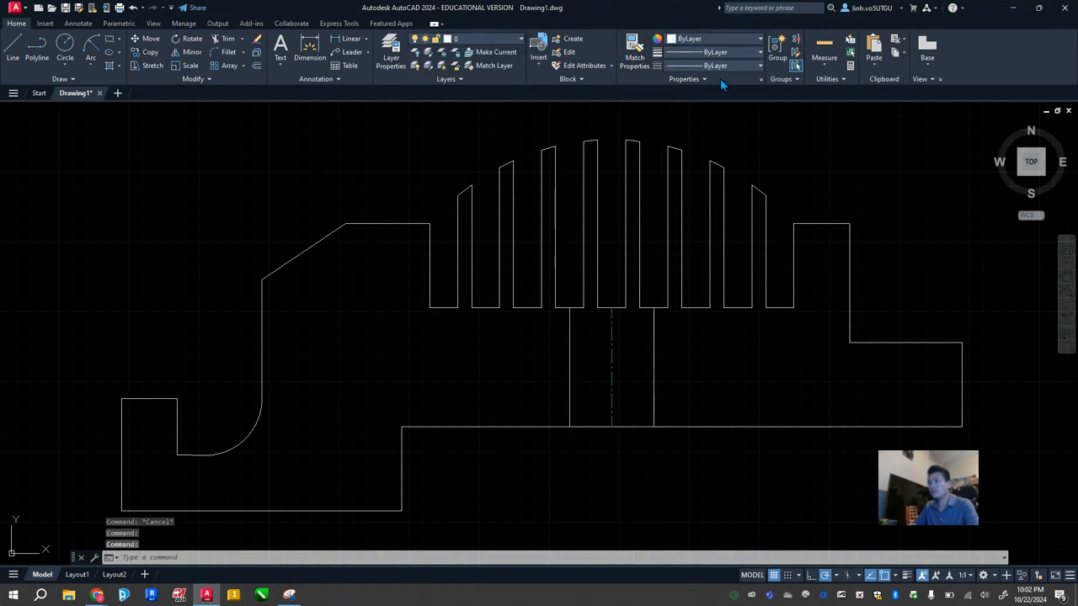
key("Escape")
Offset the profile's bottom edge downward and the middle slot's floor upward by 2.5 as boundaries for the centerline
scroll(636, 371, "down", 3)
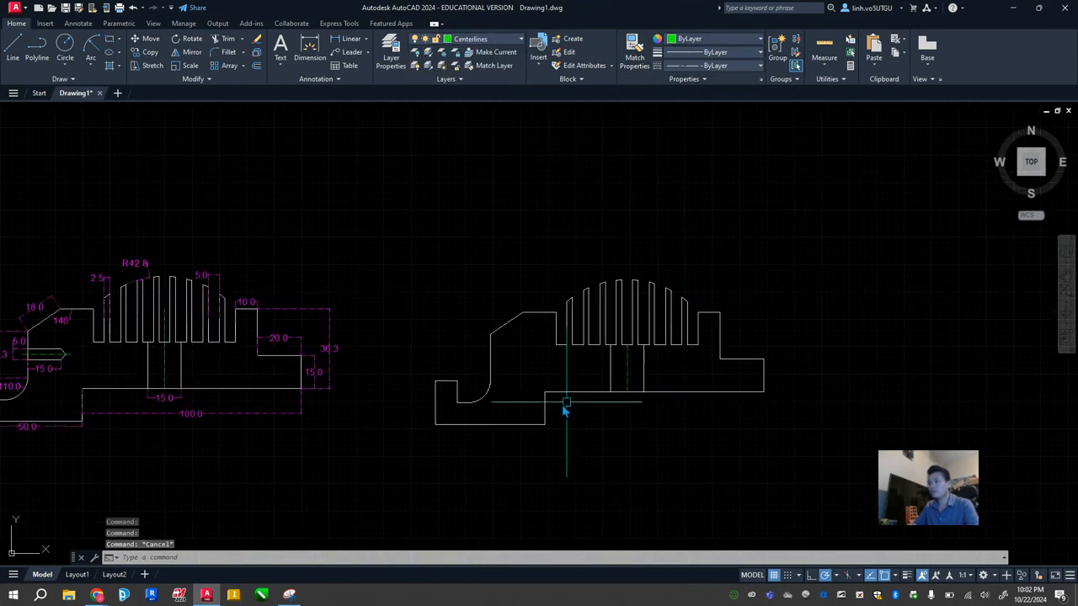
scroll(551, 373, "up", 2)
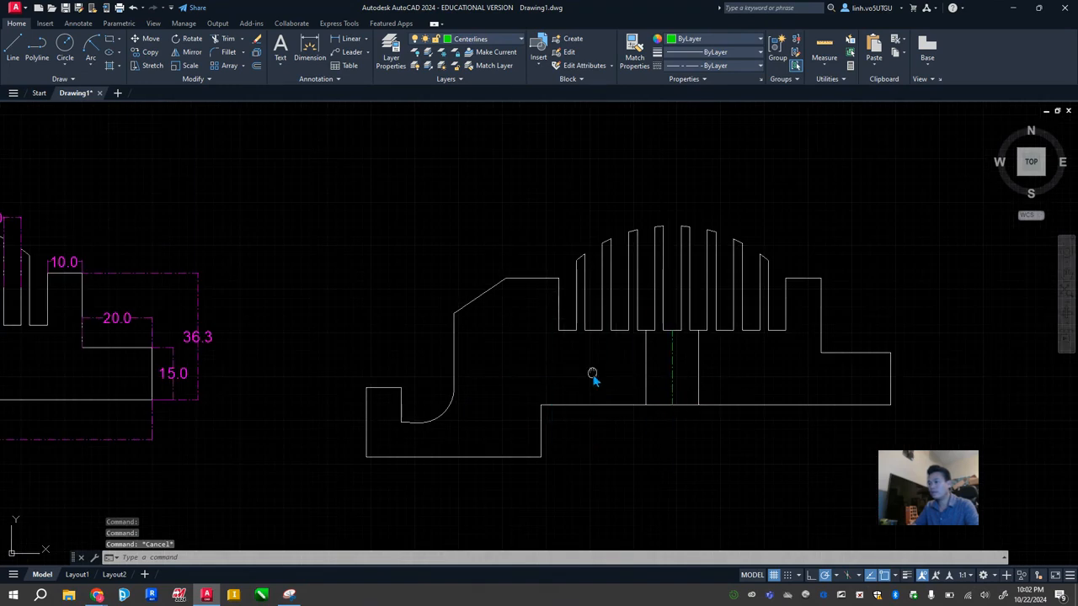
middle_click_drag(593, 377, 554, 339)
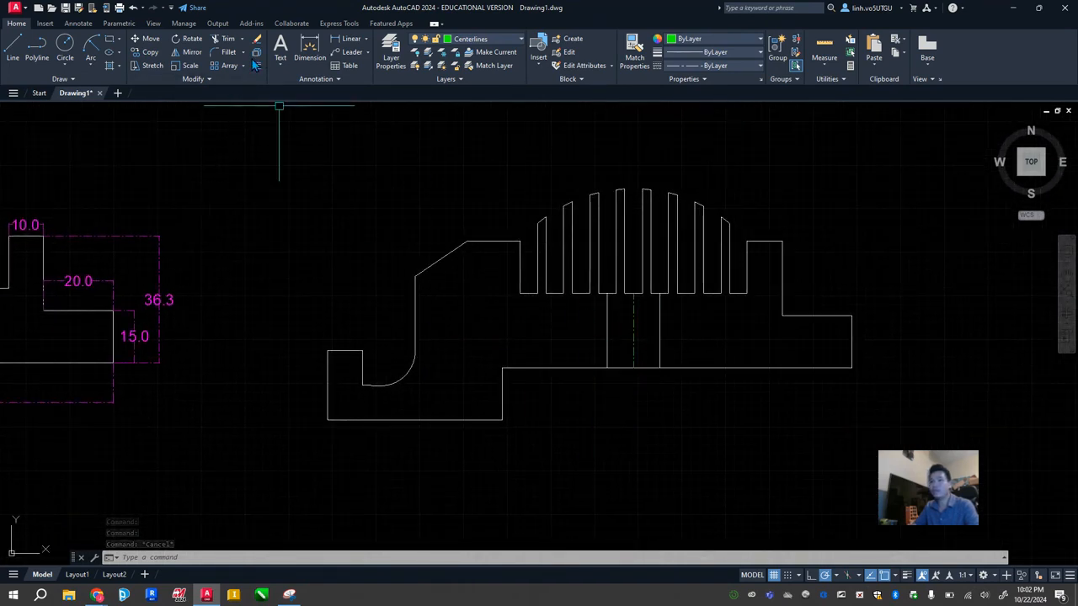
left_click(256, 66)
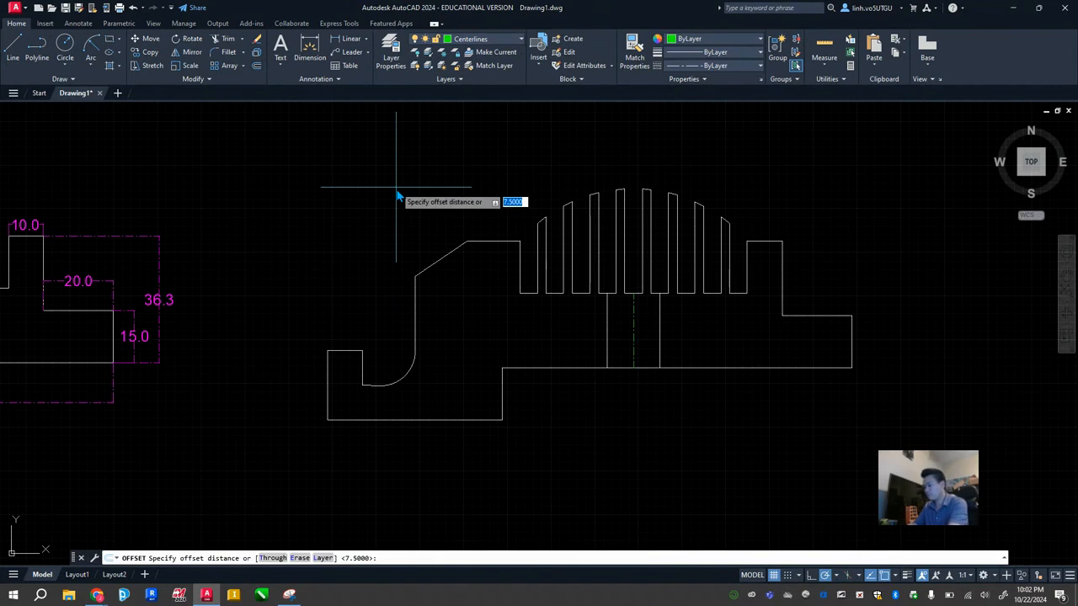
key("Return")
left_click(698, 369)
left_click(697, 380)
scroll(638, 303, "up", 8)
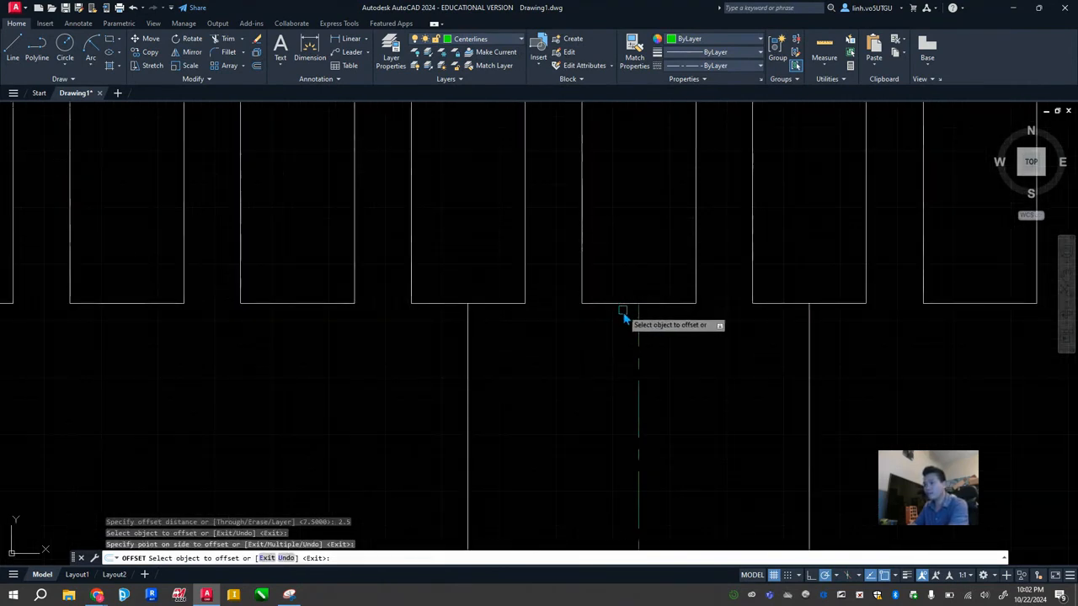
left_click(625, 303)
left_click(631, 271)
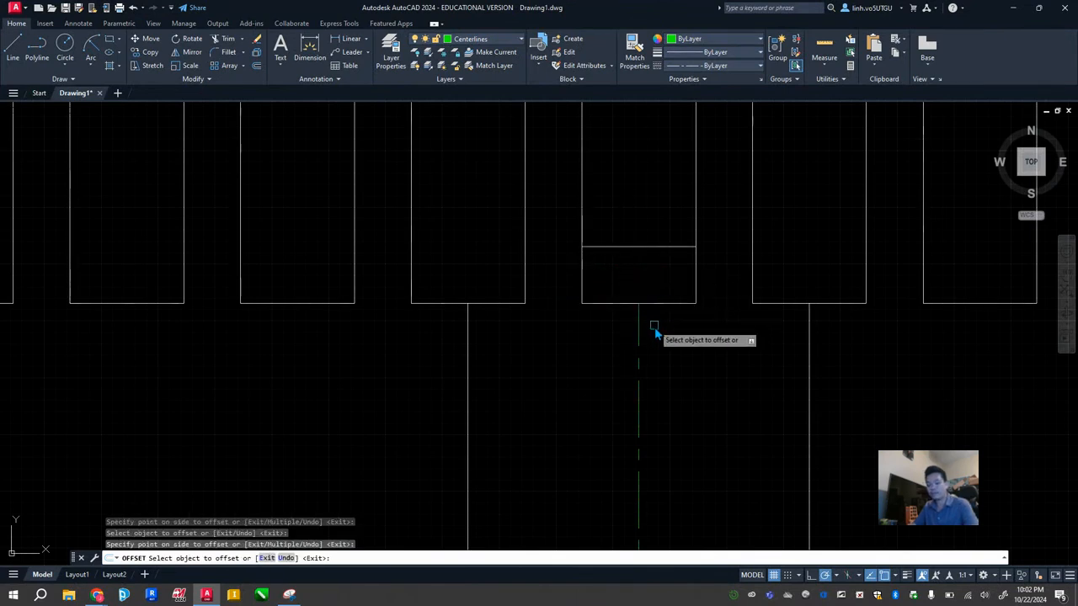
key("Escape")
key("Escape")
Extend the bore centerline at both ends to the two offset boundary lines
left_click(242, 40)
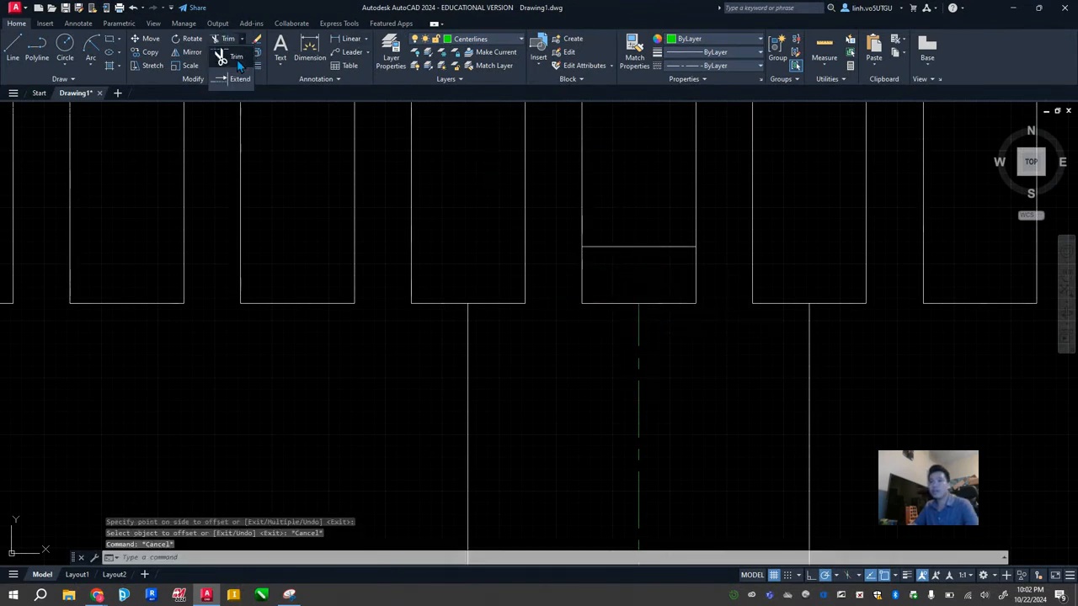
left_click(224, 76)
left_click(638, 385)
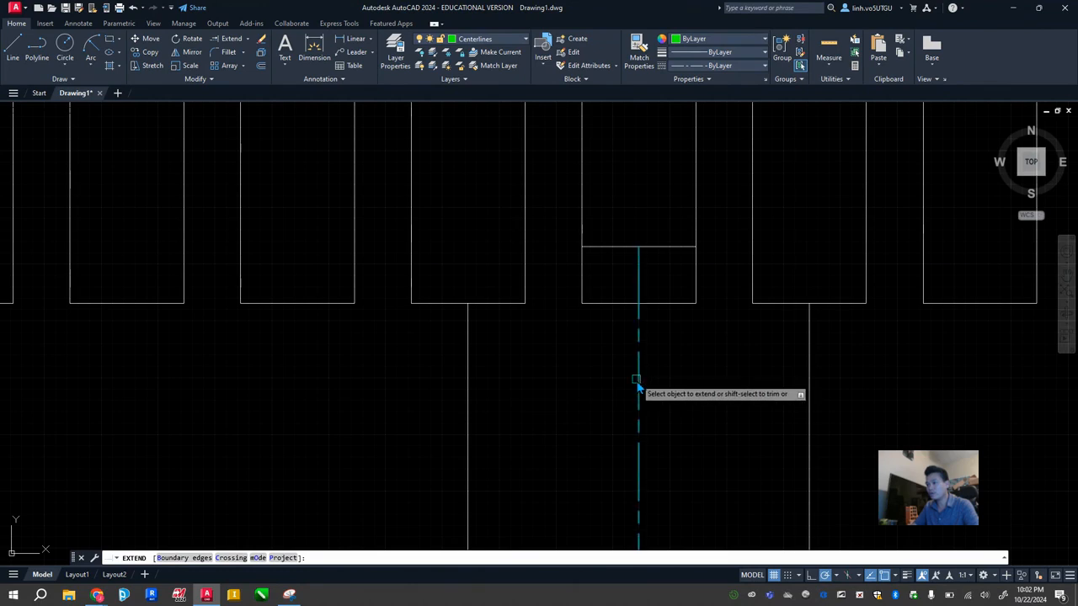
scroll(662, 294, "down", 4)
scroll(669, 469, "down", 2)
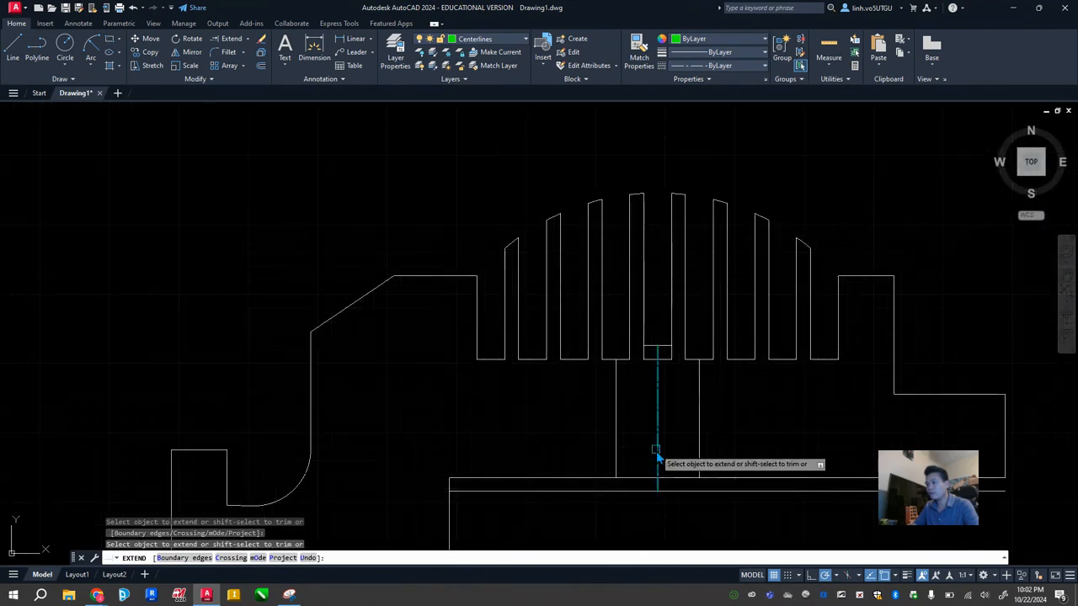
key("Escape")
Delete the two offset boundary lines below the profile's bottom edge and above the middle slot's floor
left_click(681, 491)
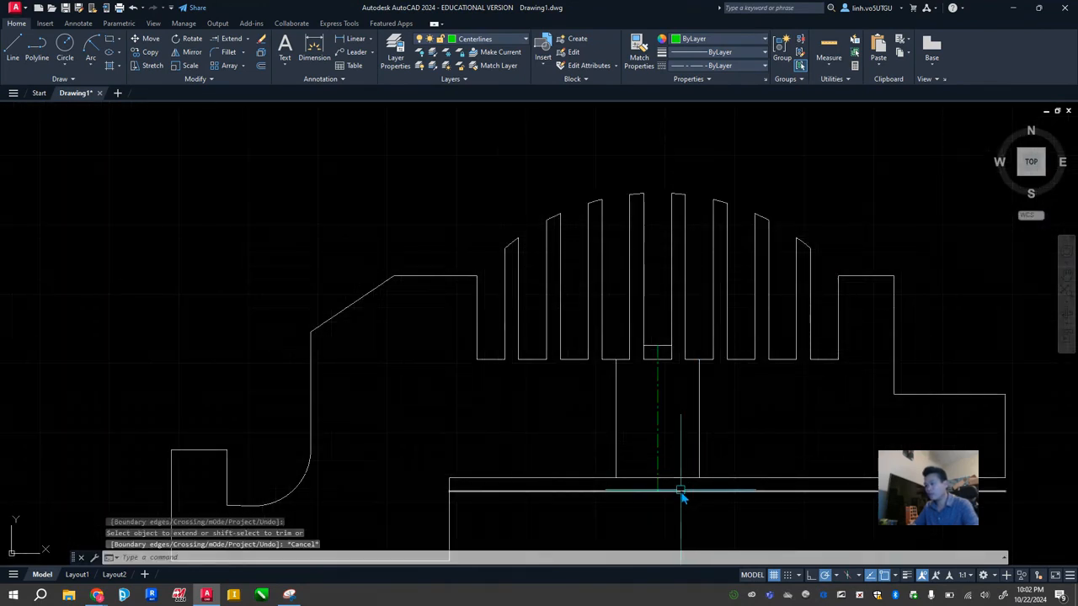
key("Delete")
left_click(665, 347)
key("Delete")
Draw a horizontal centerline 15 long inward from the midpoint of the copy's left vertical edge, following the reference's pointed hole
scroll(621, 433, "down", 2)
middle_click_drag(596, 379, 722, 380)
scroll(722, 378, "up", 2)
scroll(474, 358, "down", 2)
scroll(385, 353, "down", 2)
middle_click_drag(385, 354, 694, 358)
scroll(389, 354, "up", 3)
scroll(388, 350, "up", 4)
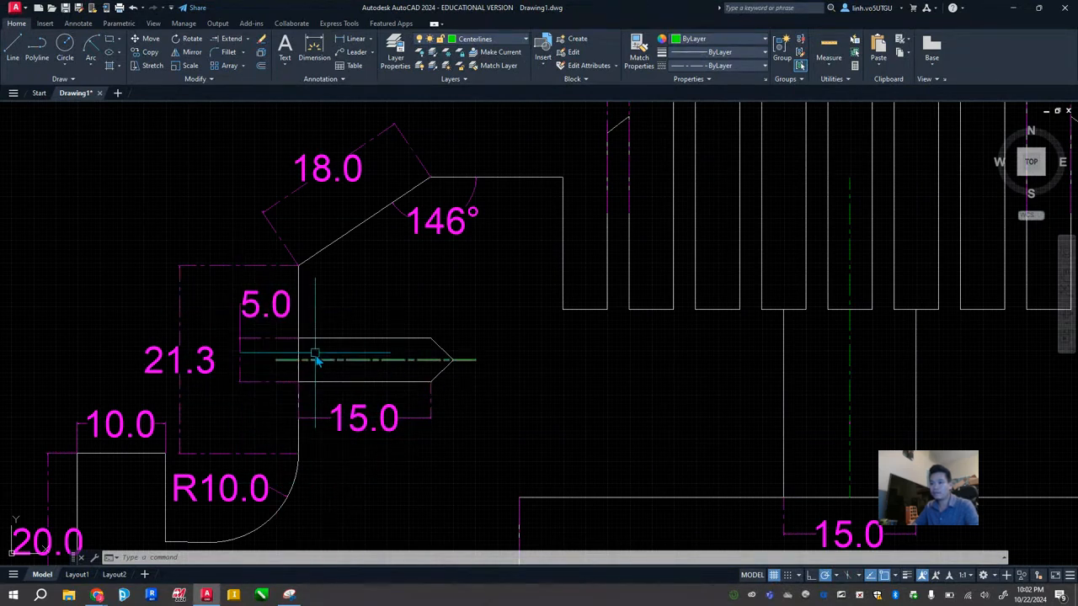
scroll(556, 373, "down", 4)
middle_click_drag(992, 394, 319, 404)
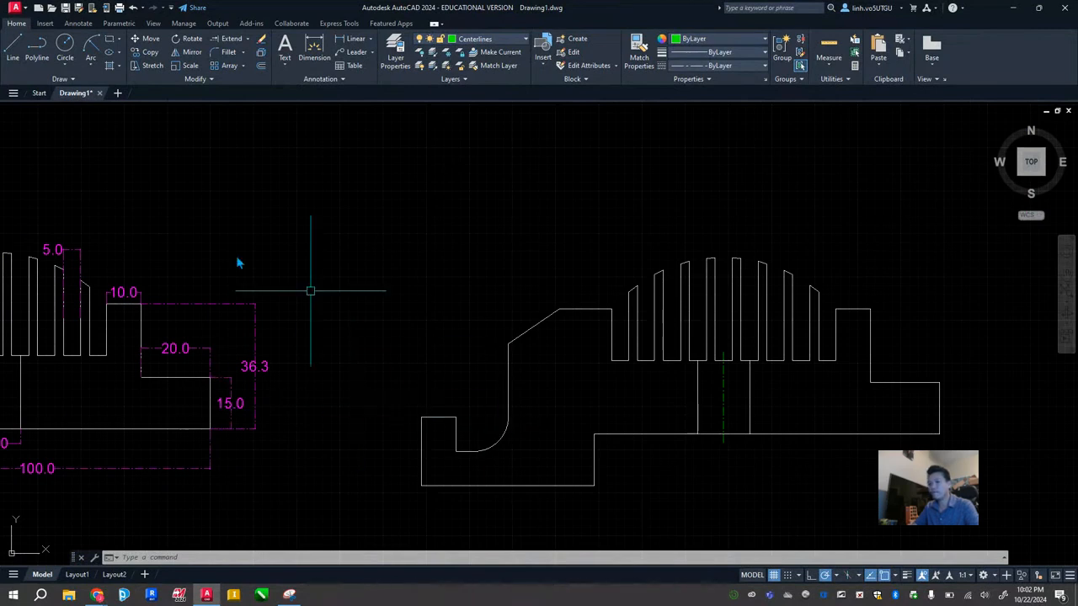
left_click(11, 50)
left_click(509, 366)
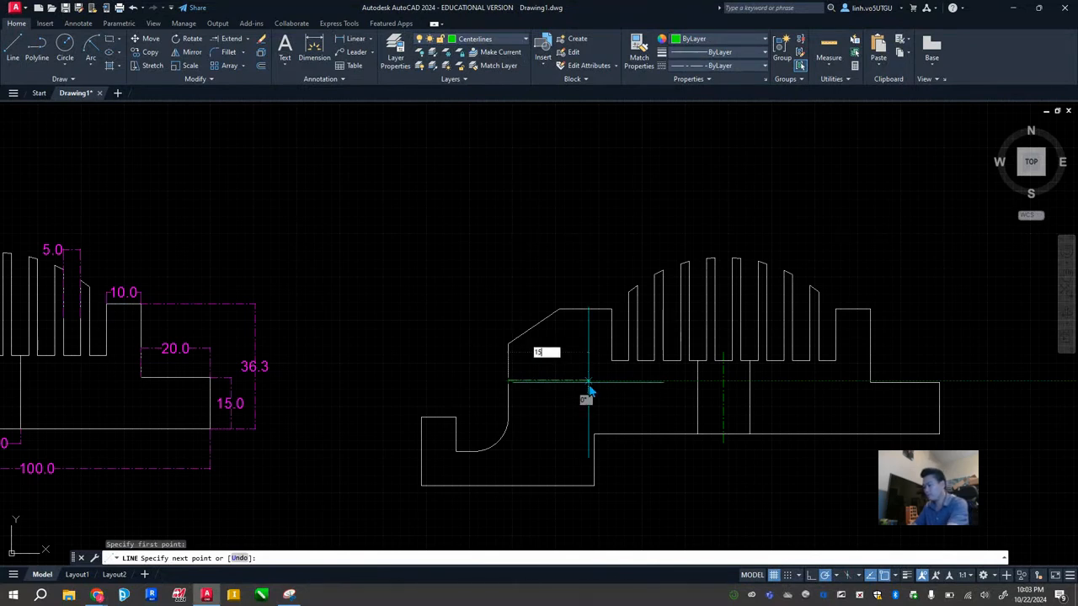
key("Return")
key("Escape")
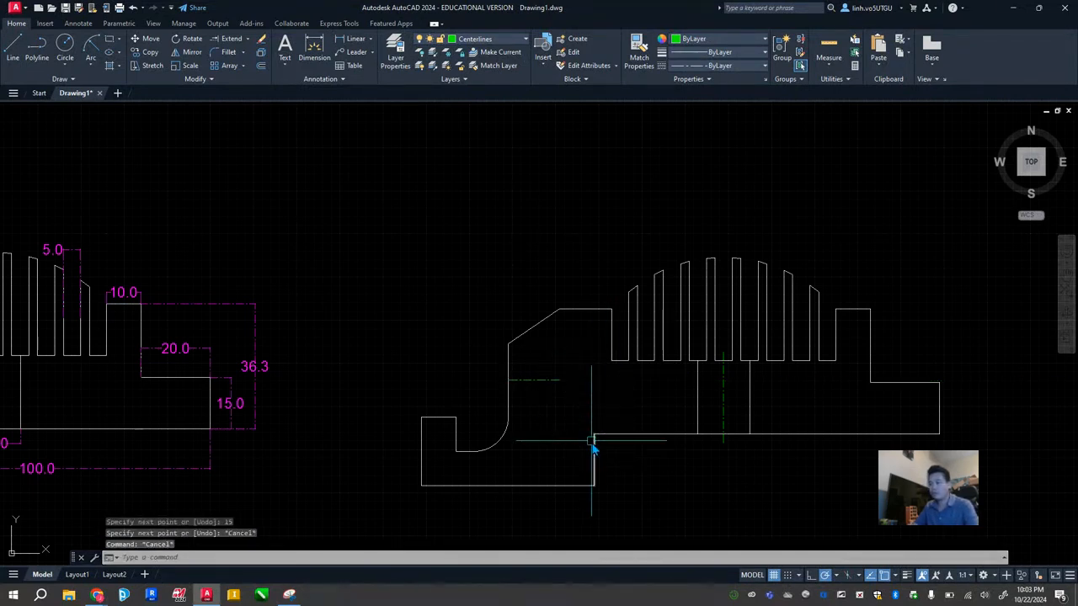
Offset the new horizontal centerline by 2.5 both upward and downward for the hole walls
left_click(260, 66)
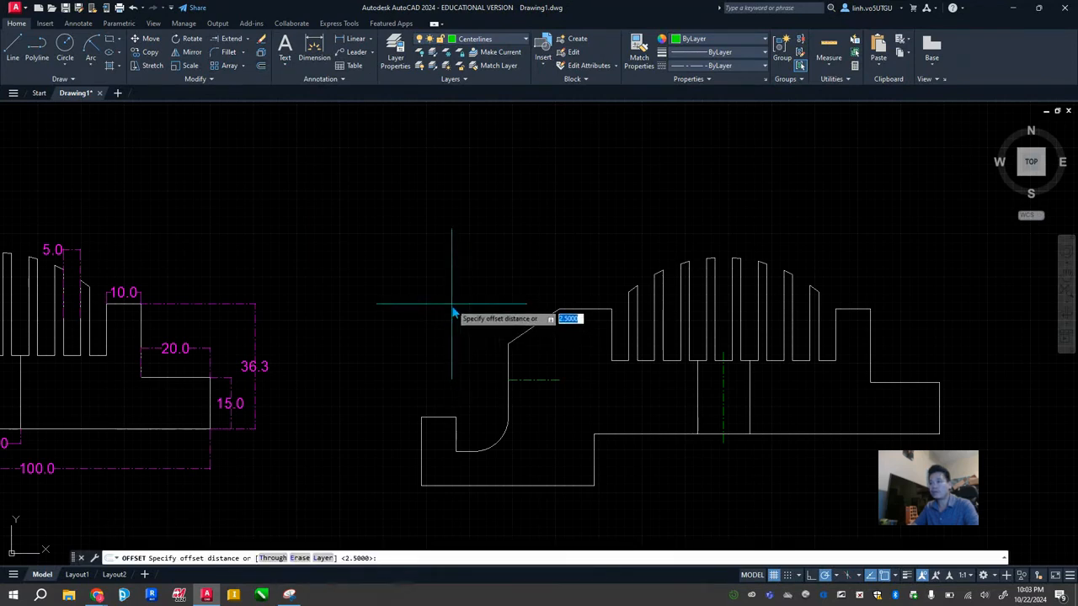
key("Return")
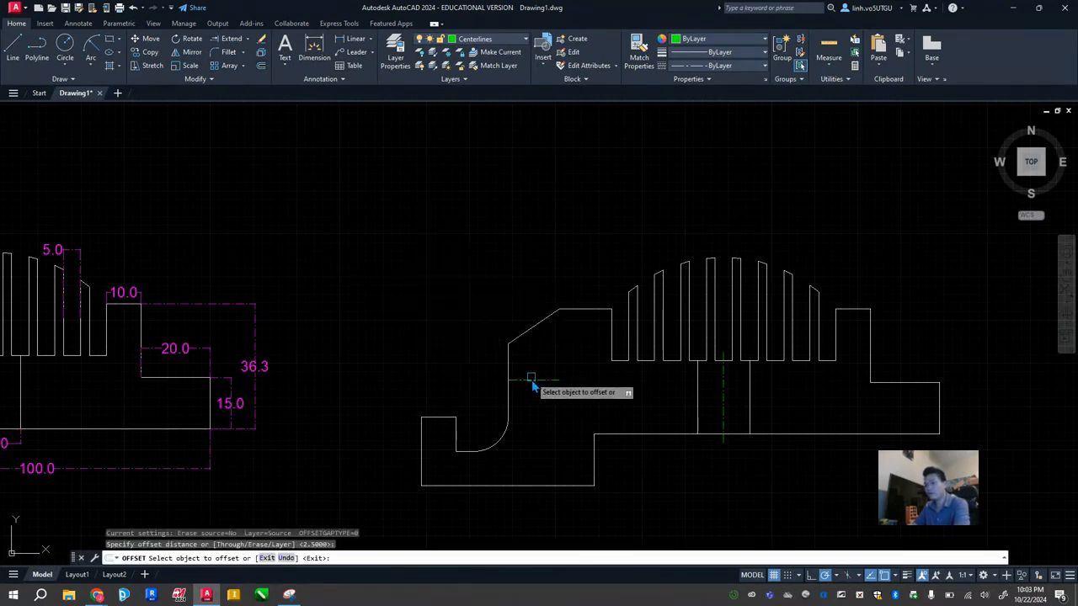
left_click(532, 381)
left_click(534, 368)
left_click(534, 380)
left_click(534, 399)
key("Escape")
scroll(540, 394, "up", 4)
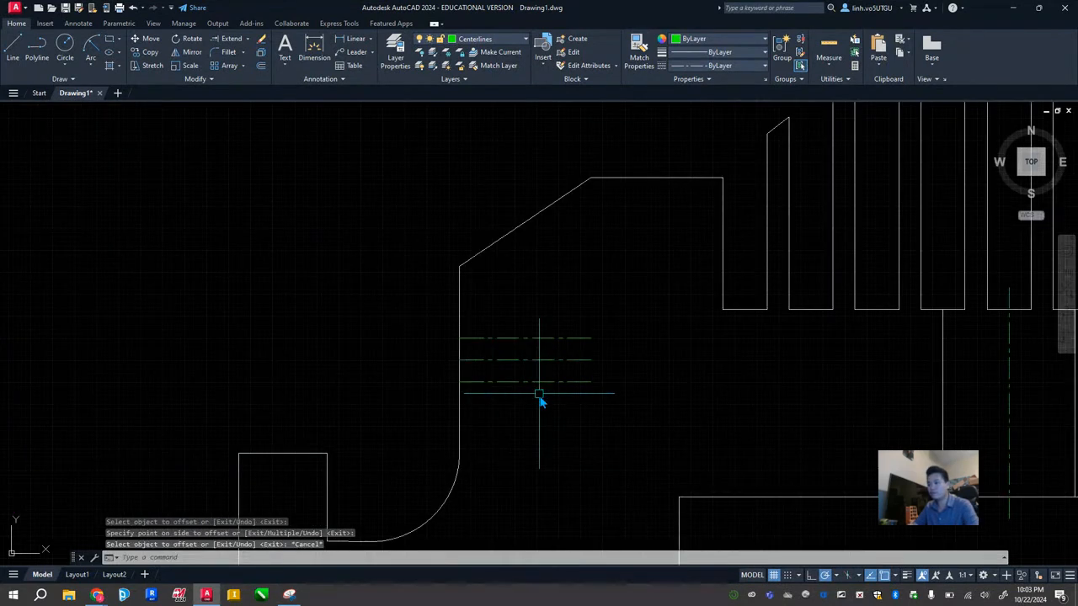
Move the two offset hole wall lines to layer 0 and clear the selection
left_click(534, 339)
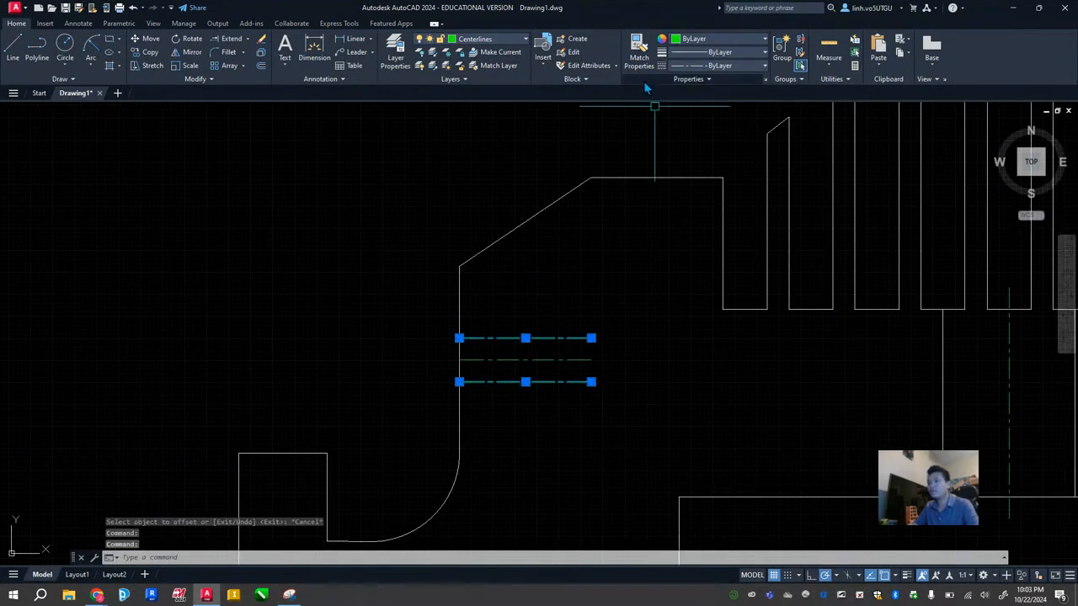
left_click(517, 39)
left_click(486, 55)
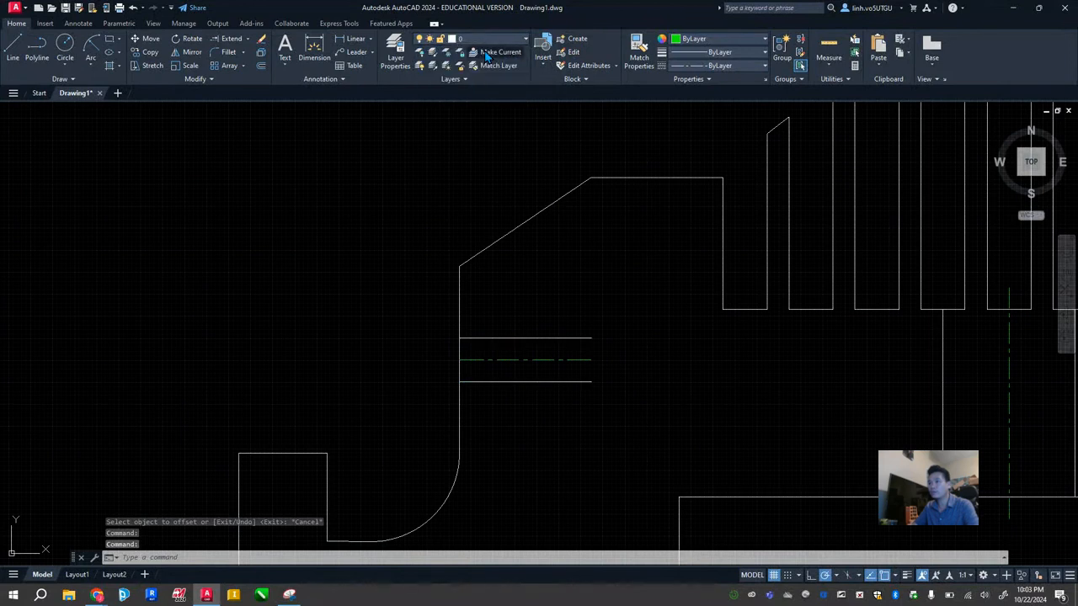
key("Escape")
key("Escape")
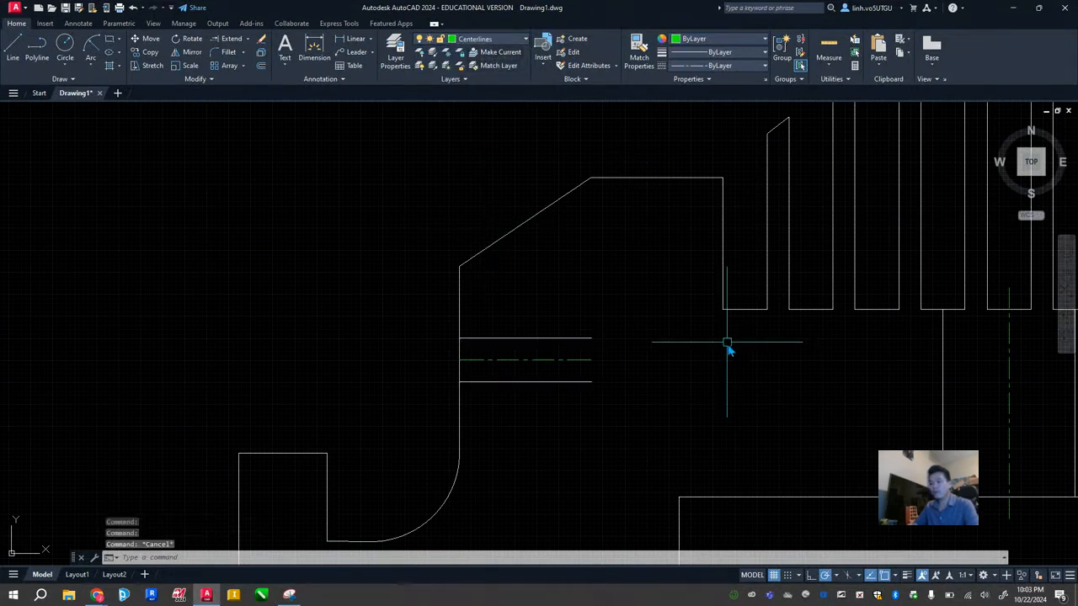
left_click(13, 50)
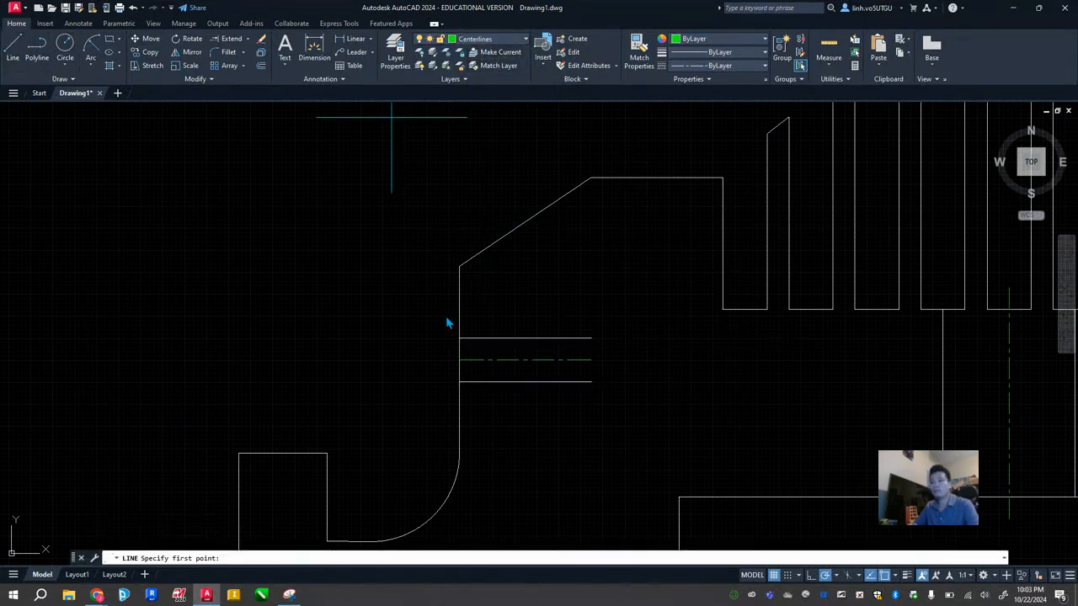
left_click(591, 340)
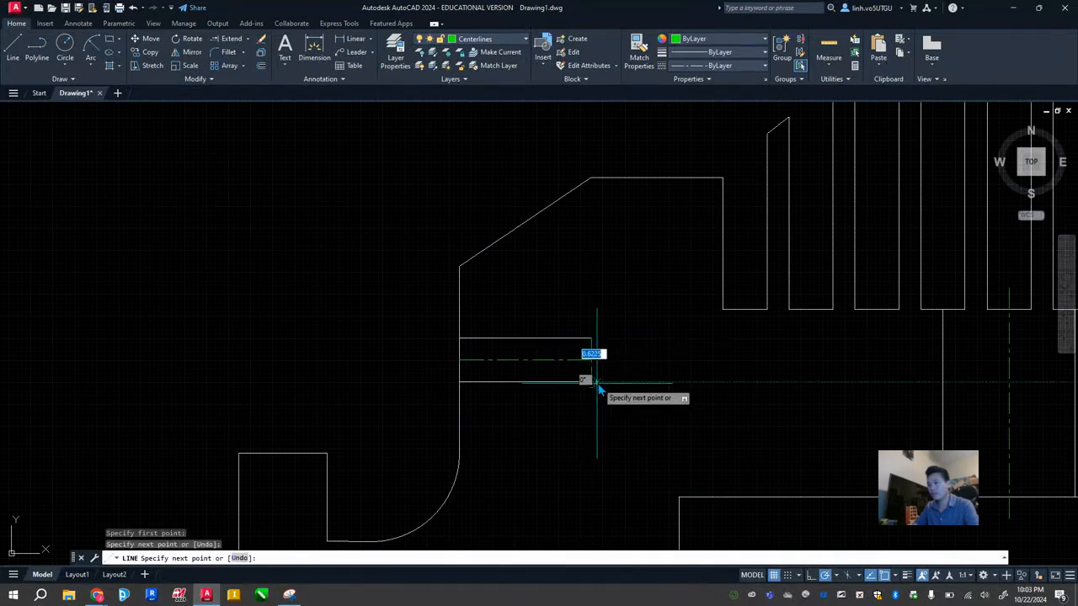
left_click(591, 381)
key("Escape")
left_click(593, 360)
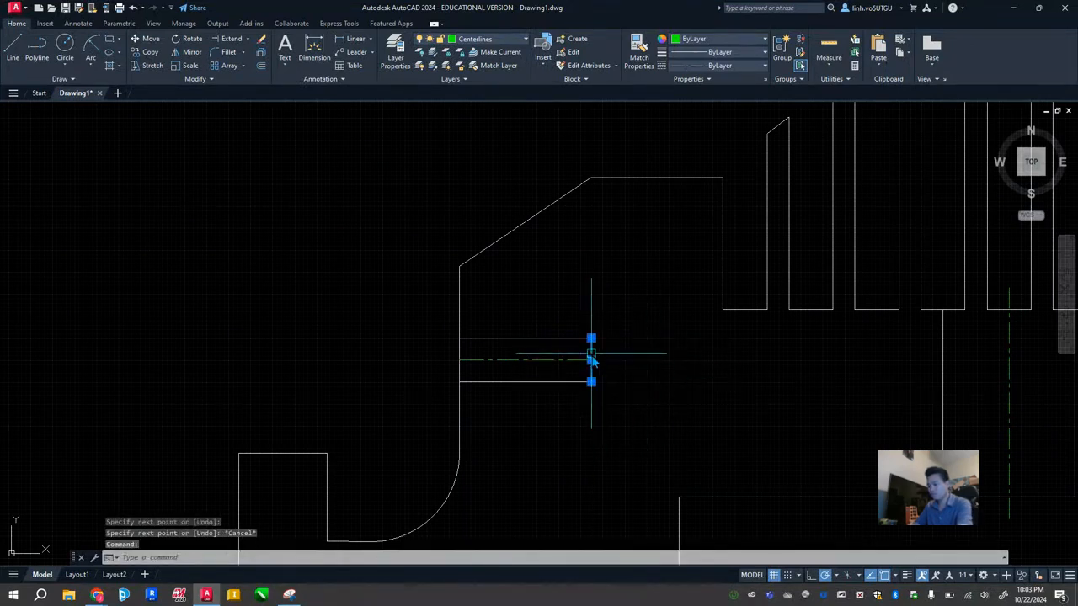
key("Delete")
Draw a vertical line joining the inner ends of the two hole wall lines
left_click(14, 50)
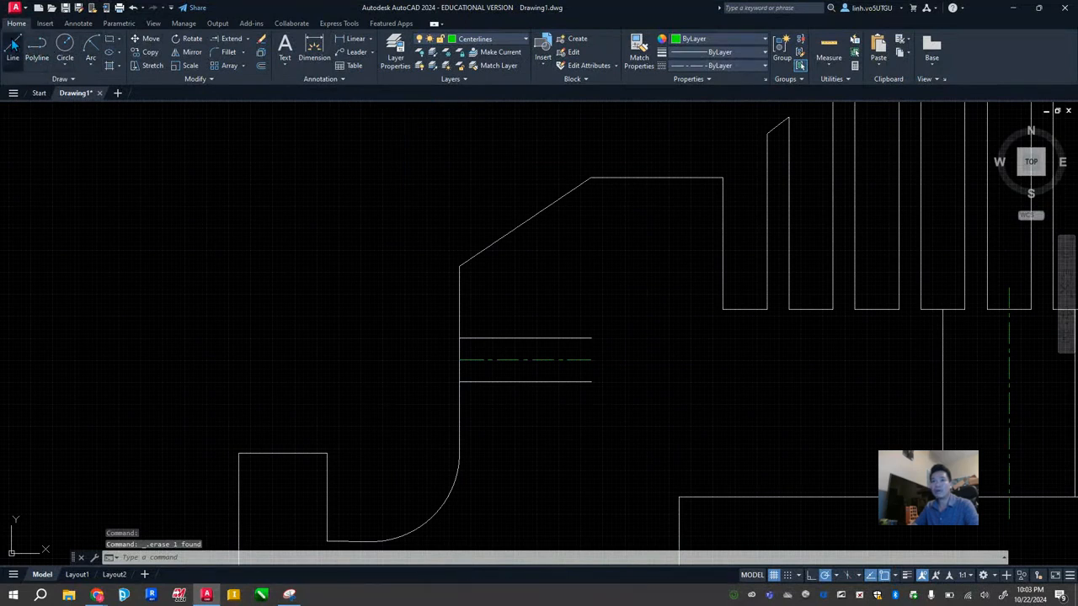
left_click(591, 340)
key("Escape")
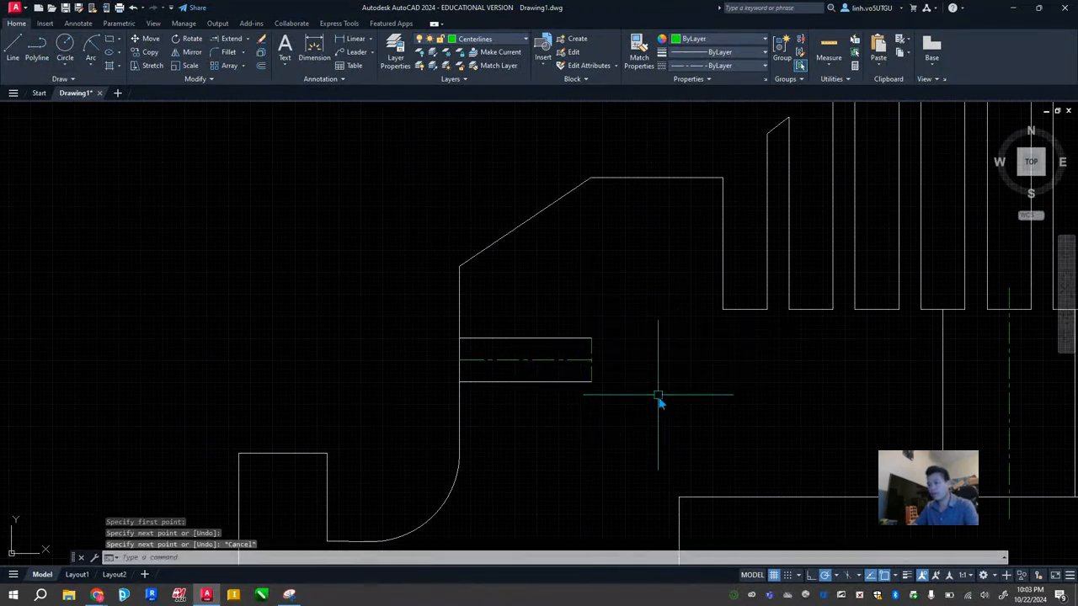
Offset the hole's vertical end line to the right by 2.5, twice in succession
left_click(261, 68)
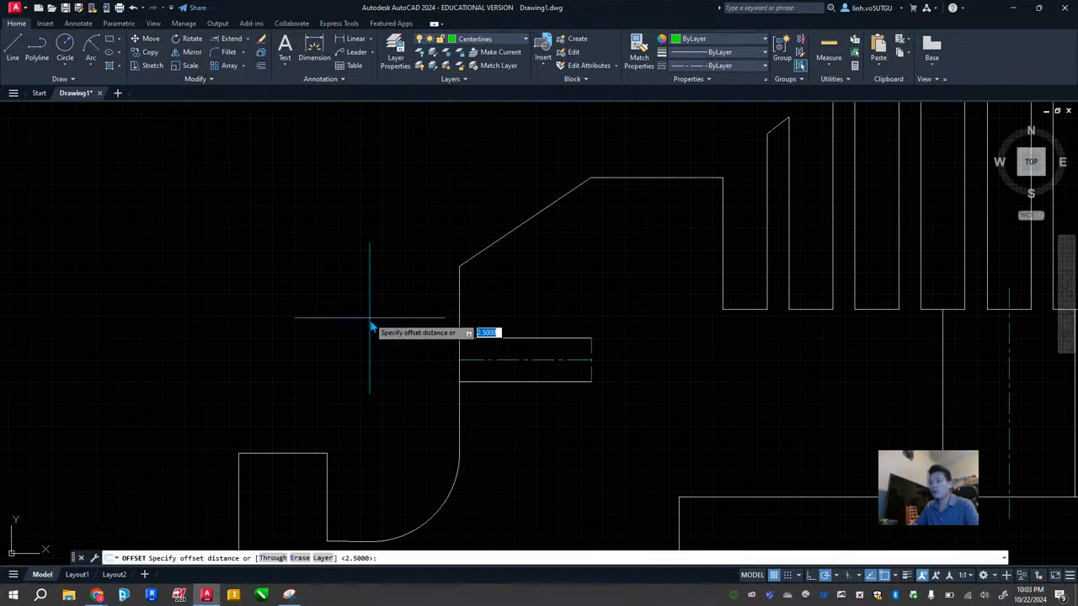
key("Return")
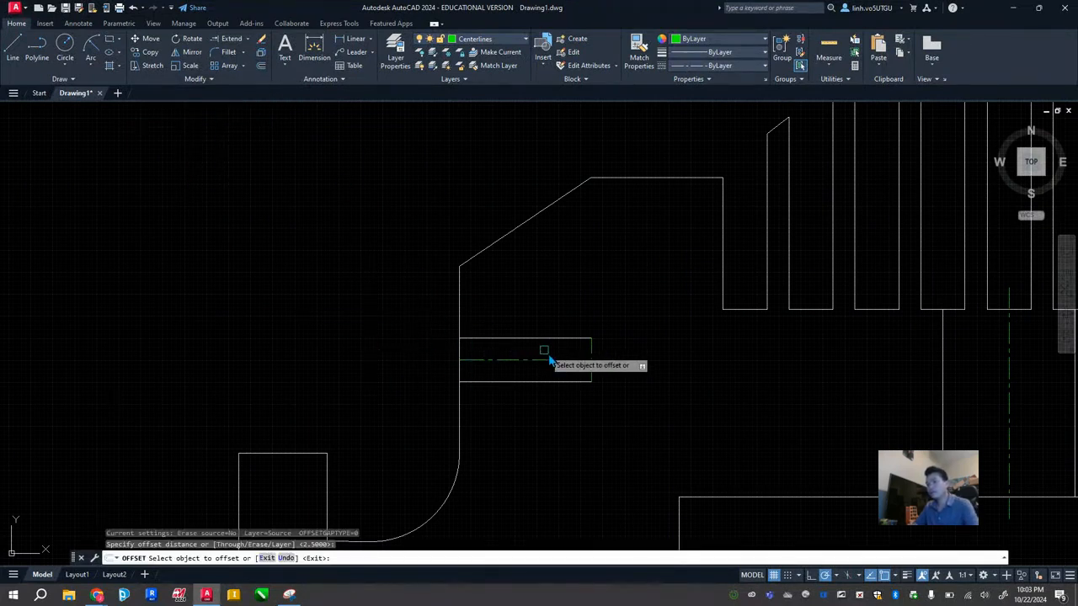
left_click(592, 356)
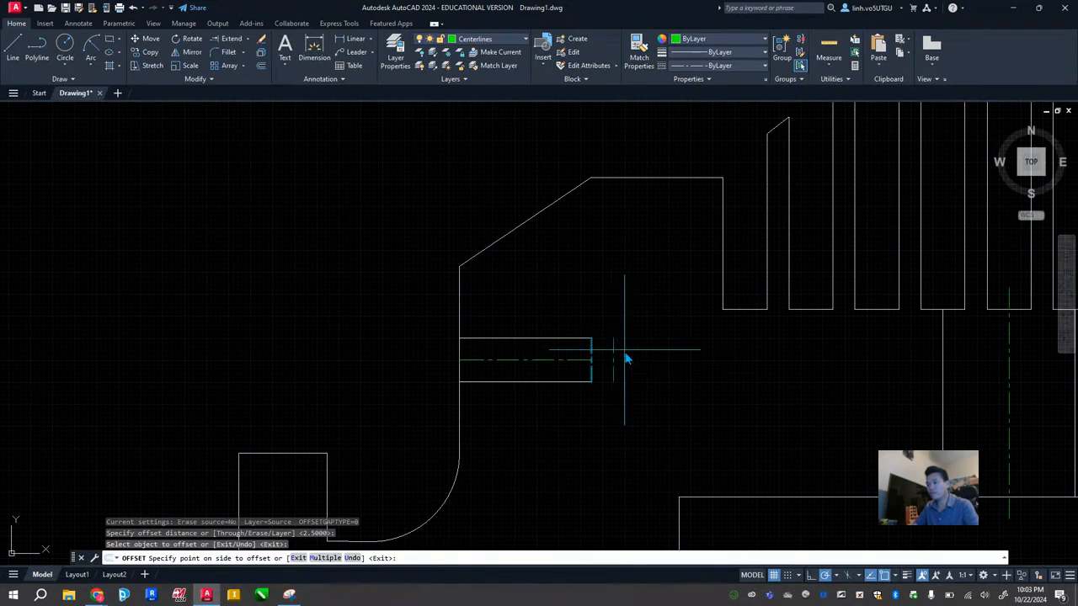
left_click(605, 360)
left_click(613, 357)
left_click(651, 364)
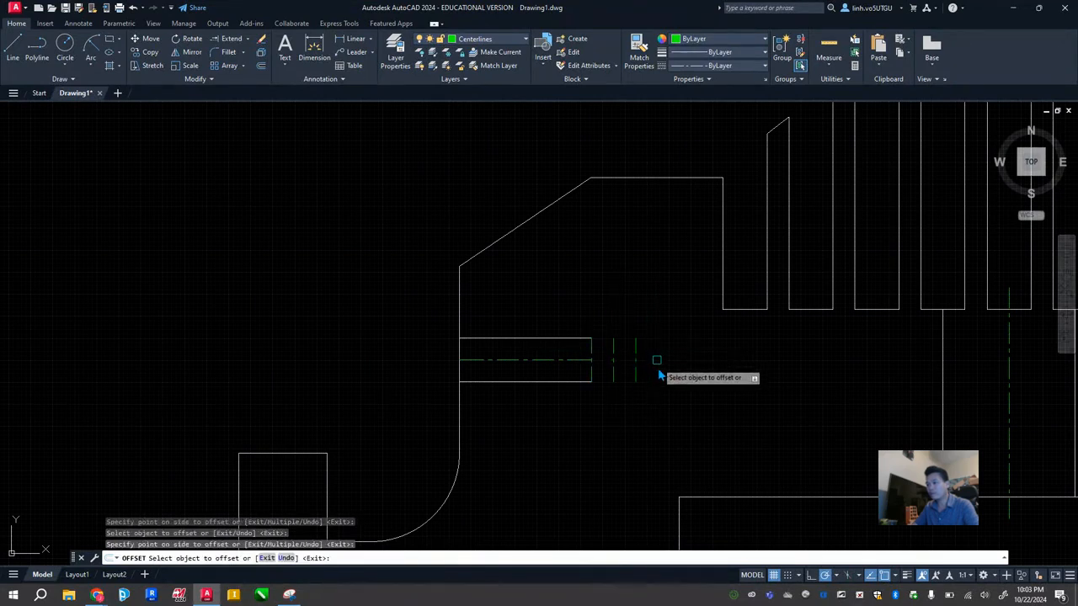
key("Escape")
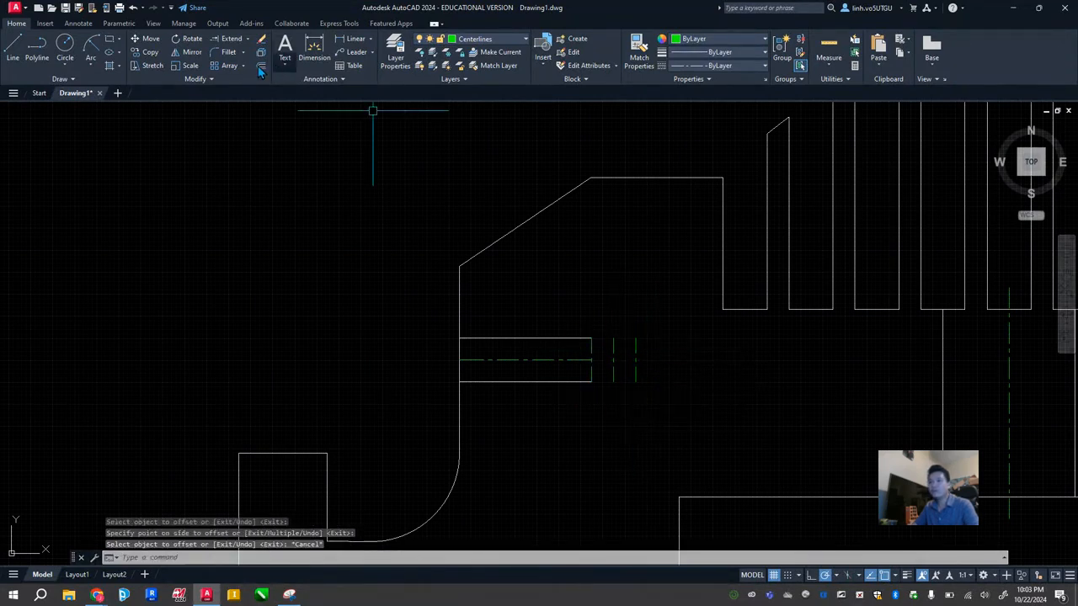
Draw the hole's pointed tip from the lower wall's end to the first offset line's midpoint and back to the upper wall's end
left_click(12, 46)
left_click(592, 381)
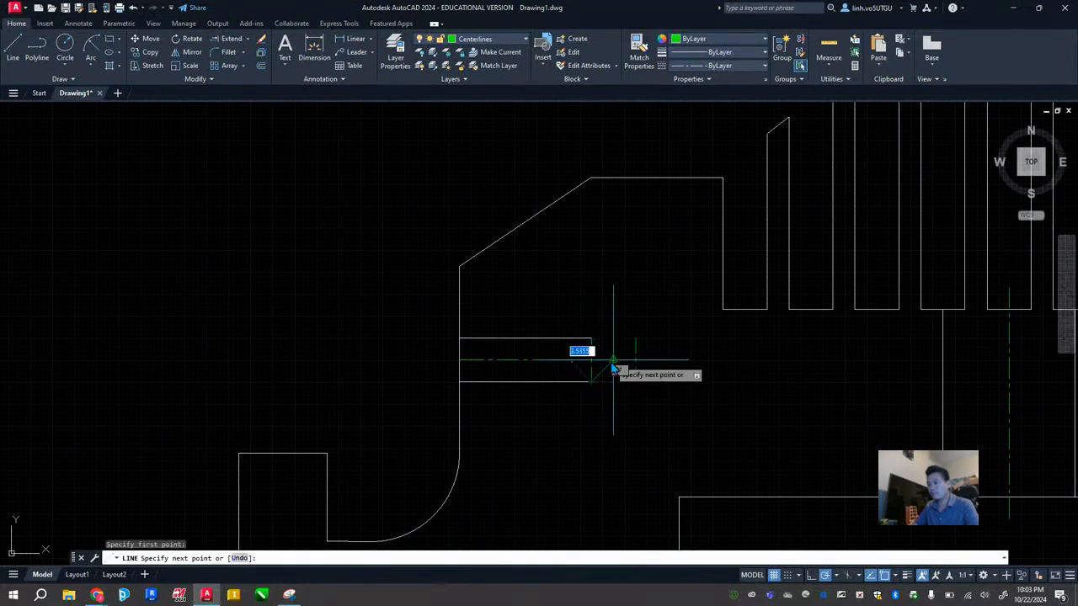
left_click(614, 360)
left_click(592, 338)
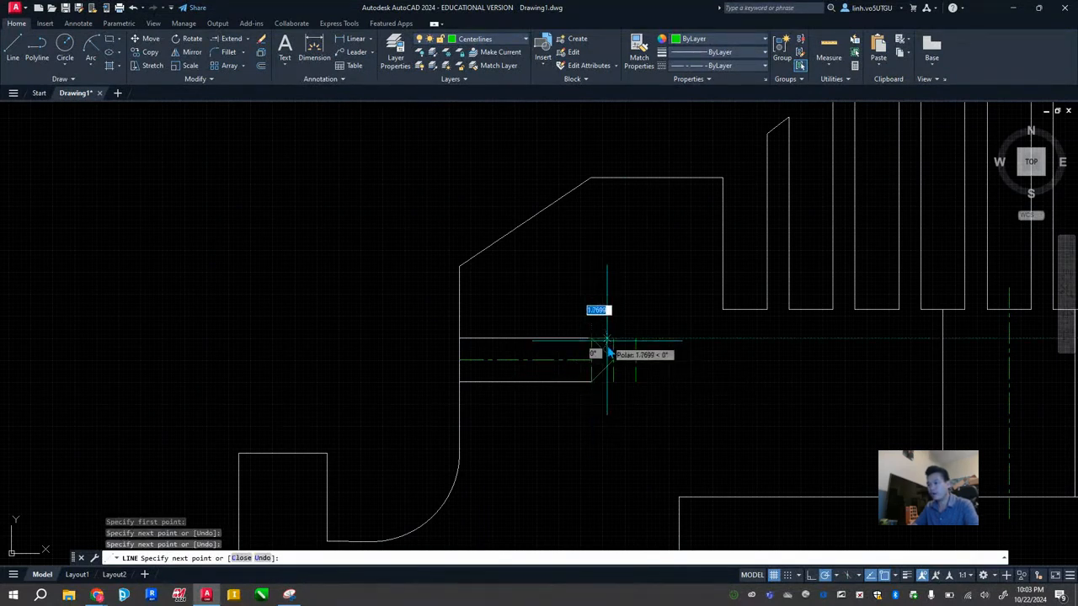
key("Escape")
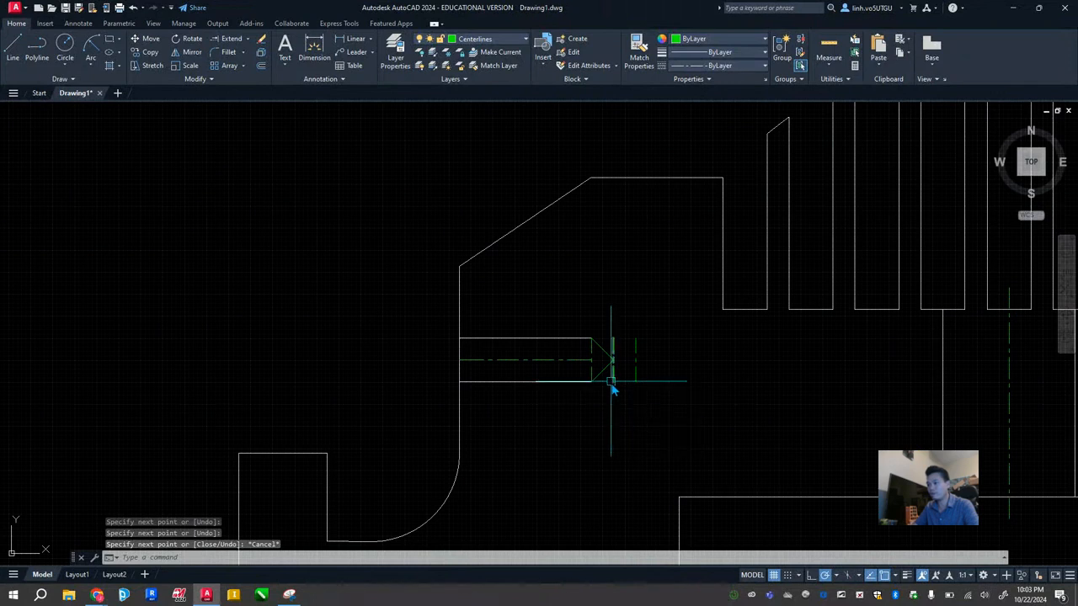
Delete the vertical construction lines at the tip's apex and at the hole walls' inner ends
left_click(611, 382)
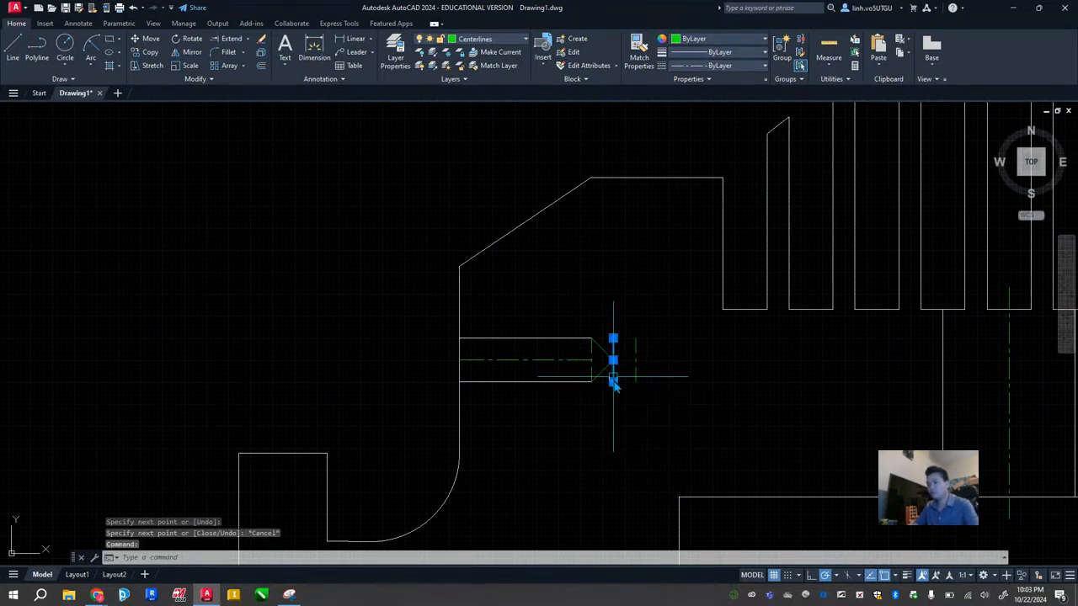
key("Delete")
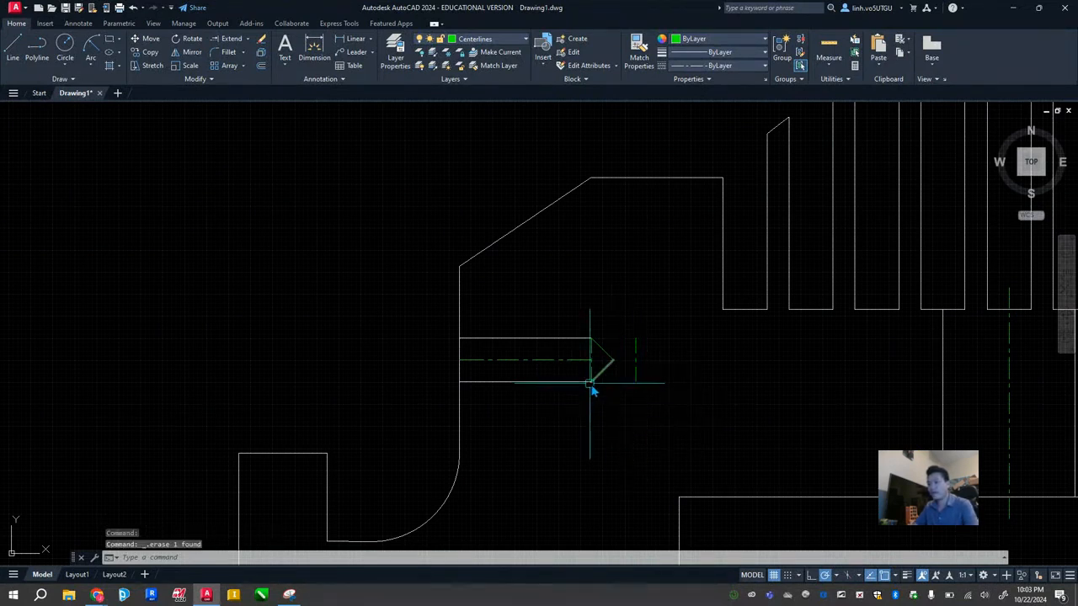
key("Escape")
key("Delete")
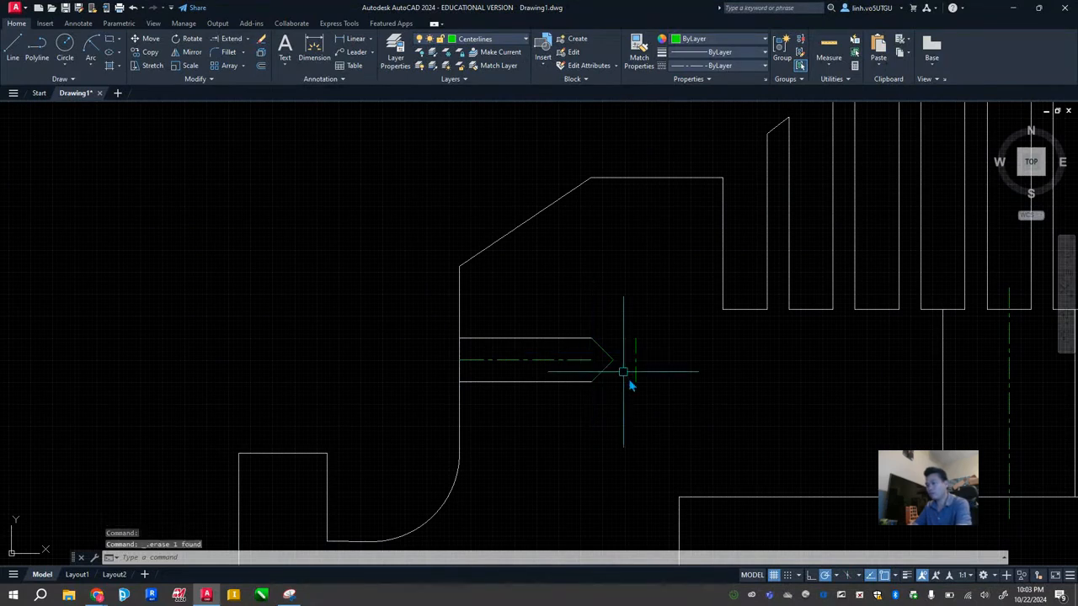
key("Escape")
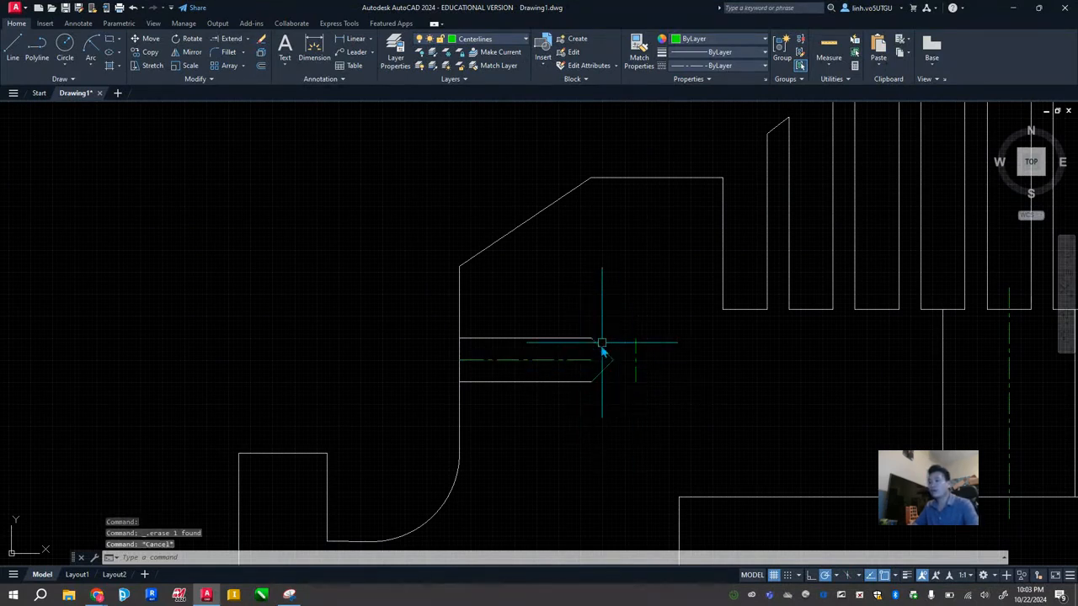
Move the two slanted tip lines of the hole to layer 0
left_click(602, 352)
left_click(482, 39)
left_click(486, 52)
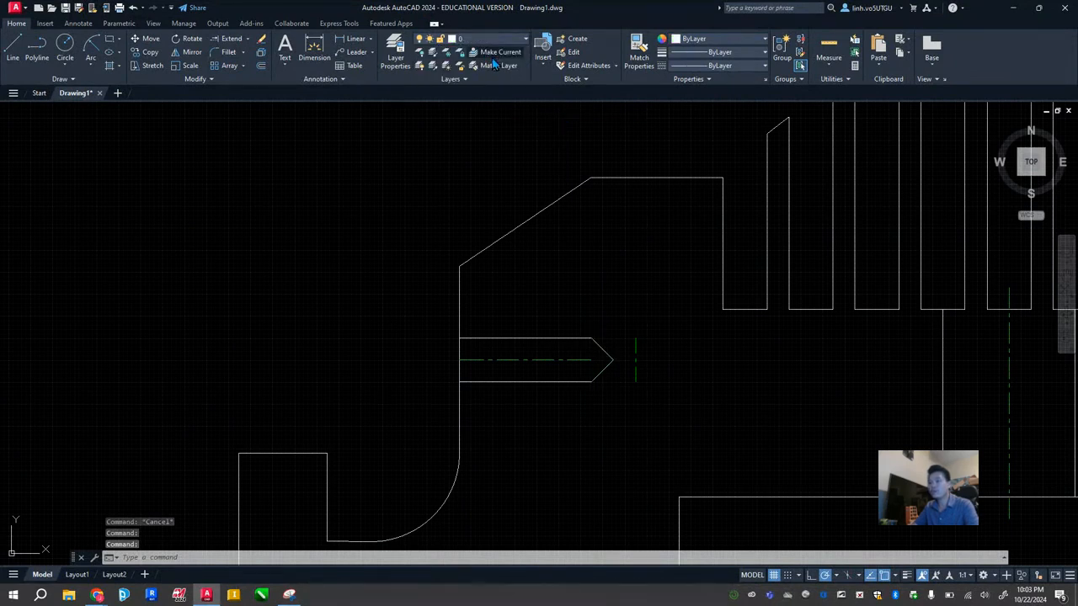
key("Escape")
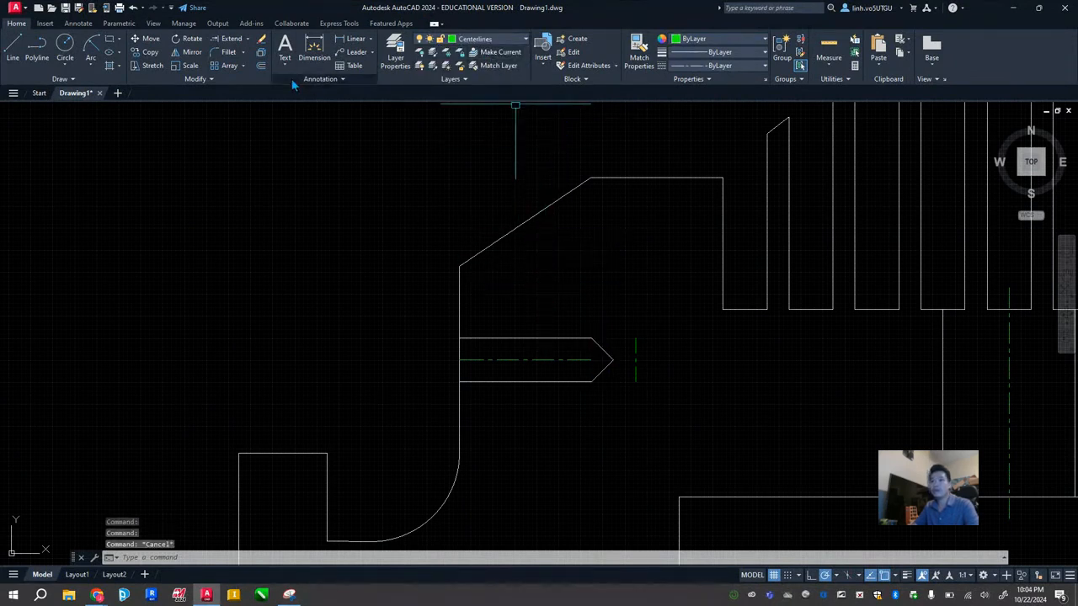
Extend the hole's centerline to the remaining offset line beyond the tip and delete that boundary line
left_click(239, 41)
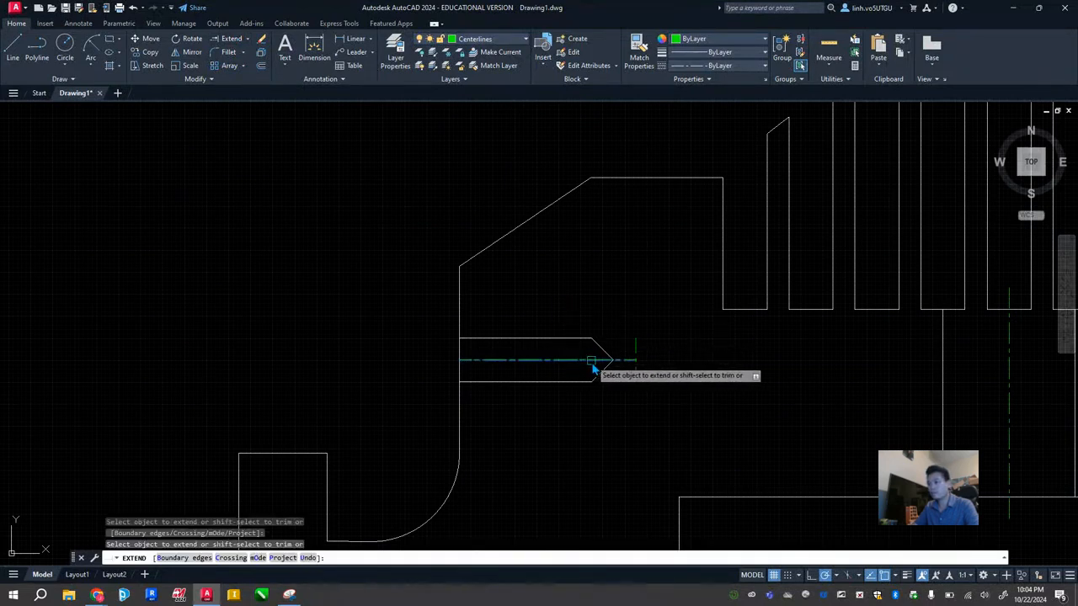
key("Escape")
left_click(635, 360)
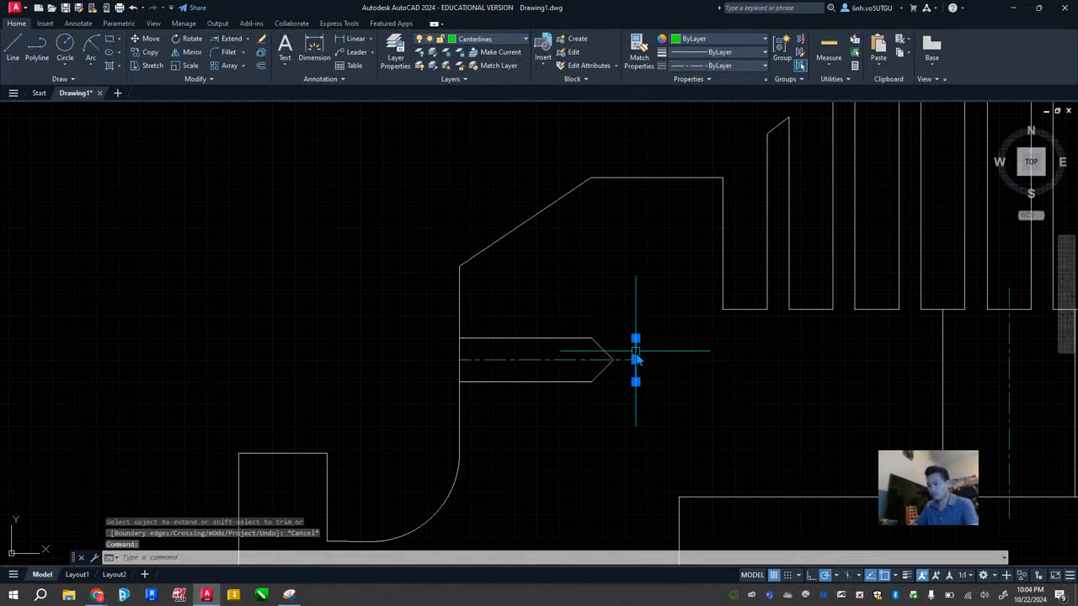
key("Delete")
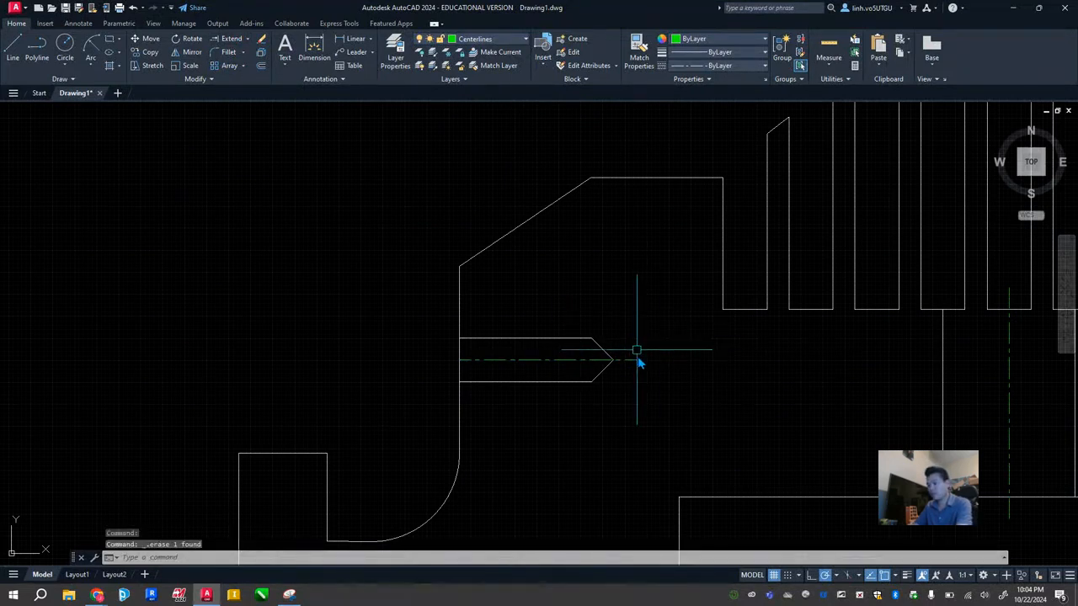
Offset the profile's left vertical edge outward by 2.5 as a boundary for the hole's centerline
left_click(260, 67)
key("Return")
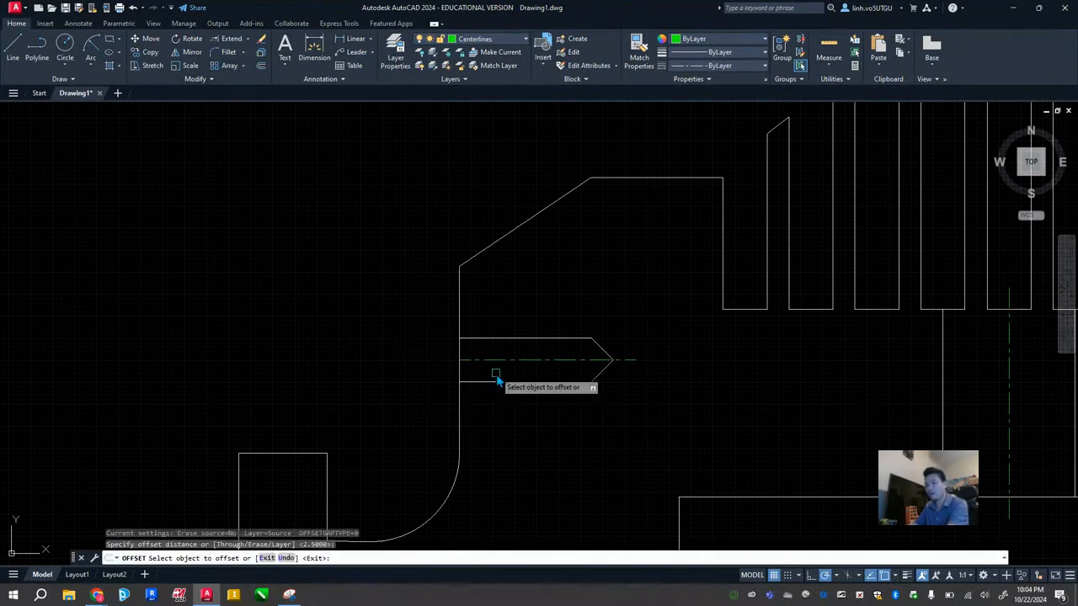
left_click(460, 333)
left_click(394, 320)
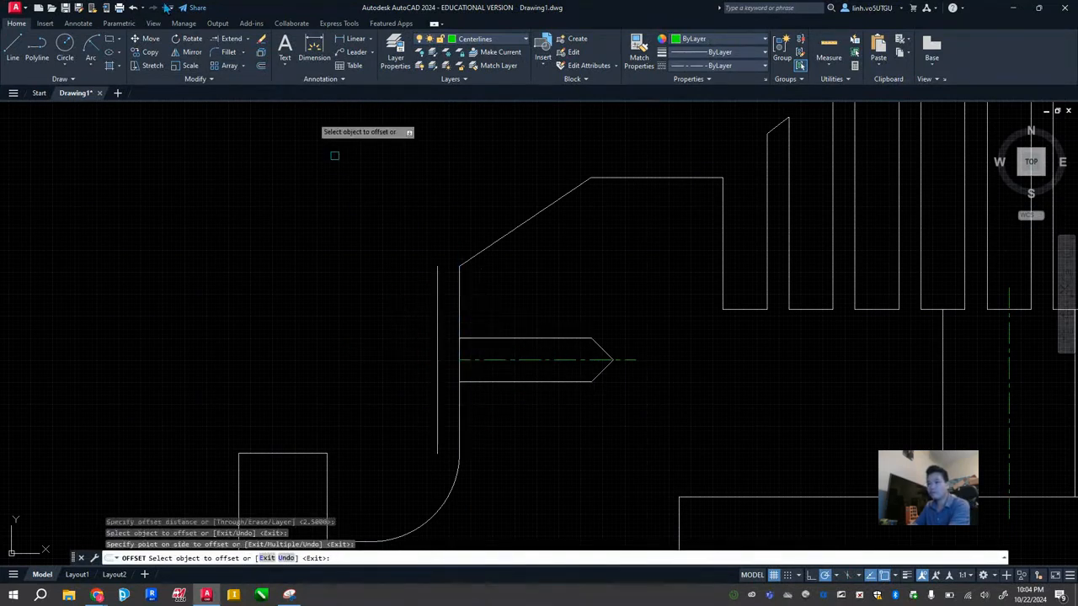
Extend the side hole's centerline outward to the offset line beside the profile's left edge and delete that boundary line
left_click(231, 38)
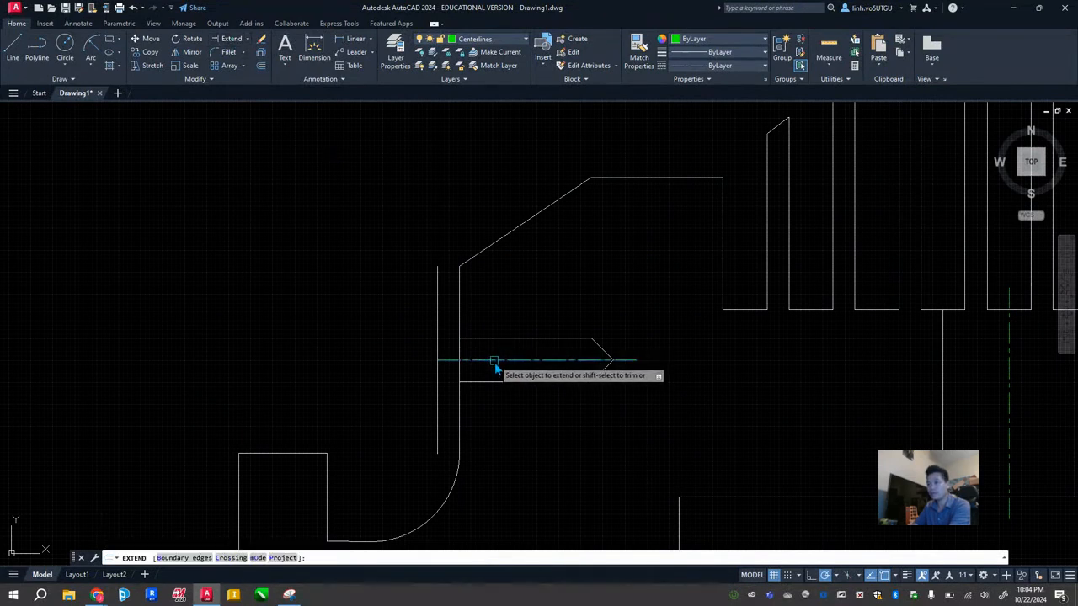
key("Escape")
left_click(437, 311)
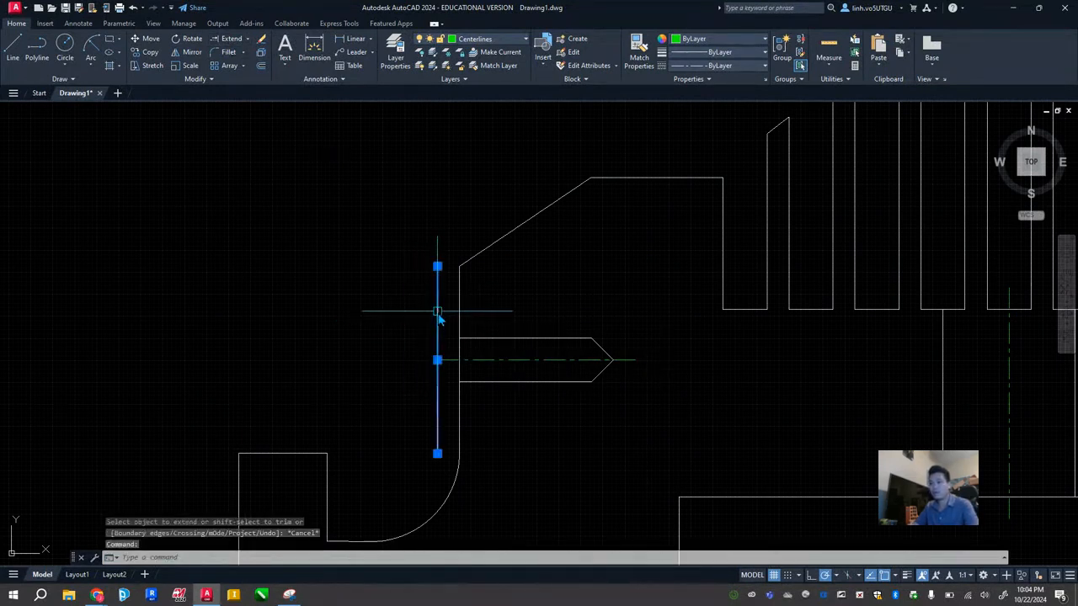
key("Delete")
Make Dimension the current layer for annotating the redrawn profile
scroll(497, 421, "down", 3)
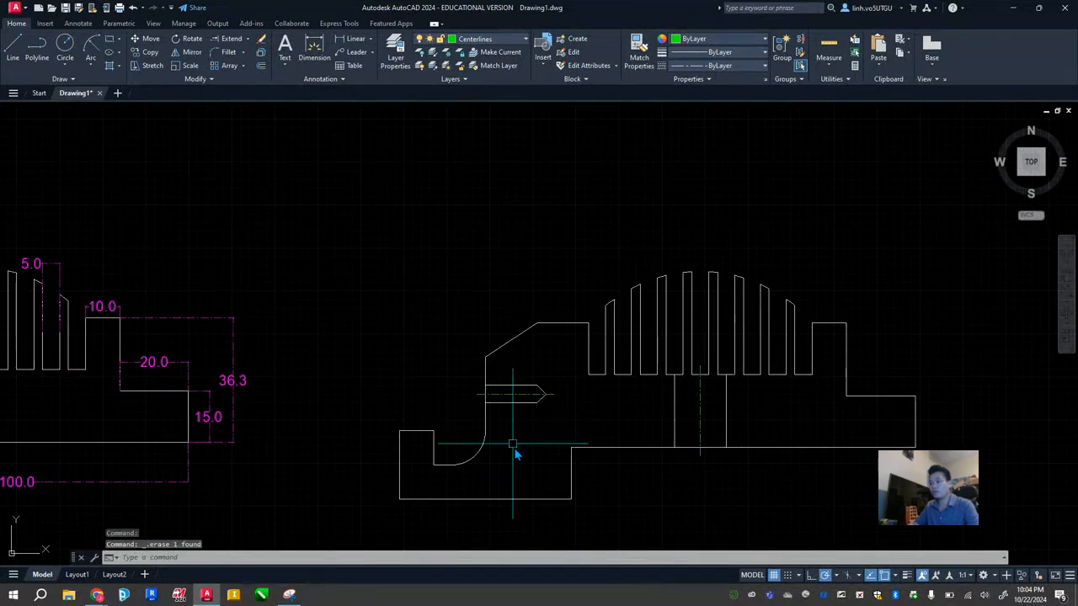
middle_click_drag(642, 500, 635, 395)
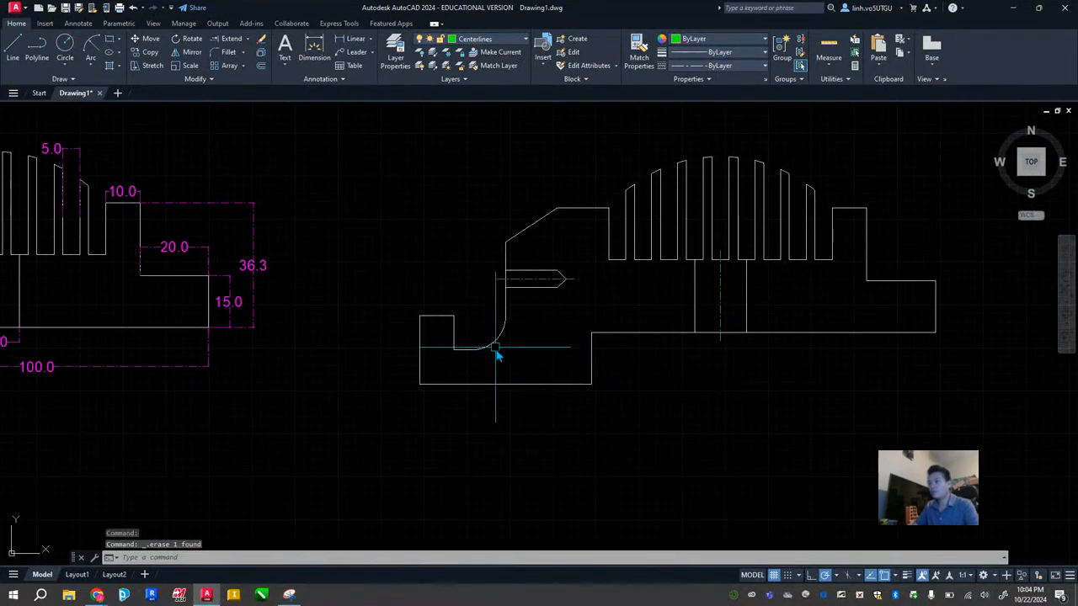
scroll(495, 347, "down", 2)
middle_click_drag(418, 350, 517, 323)
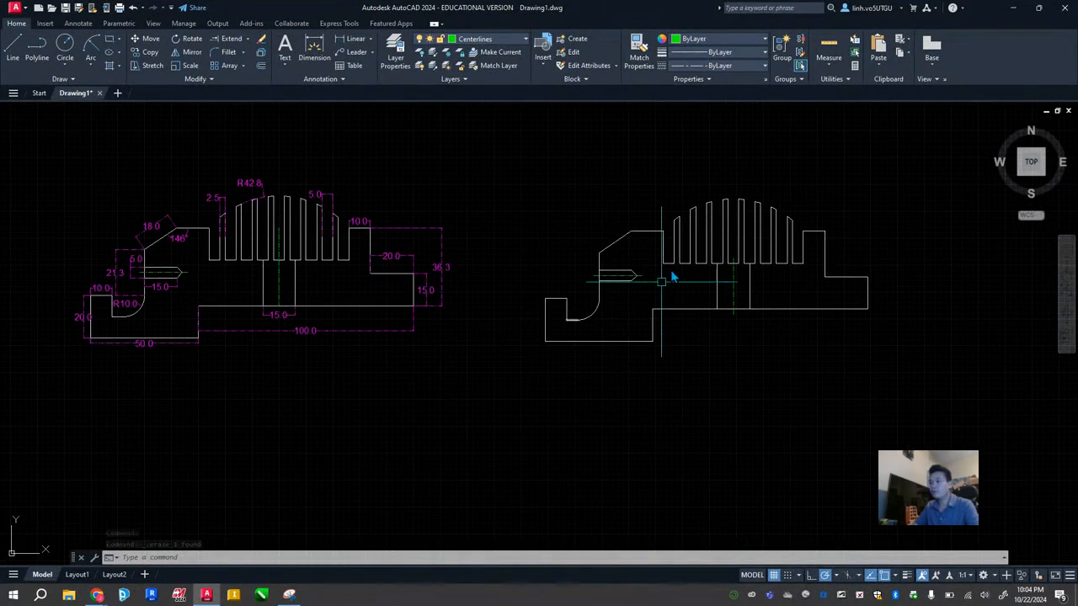
scroll(630, 385, "up", 2)
mouse_move(692, 351)
middle_mouse_down()
mouse_move(585, 429)
mouse_move(486, 477)
mouse_move(522, 495)
middle_mouse_up()
scroll(565, 434, "up", 2)
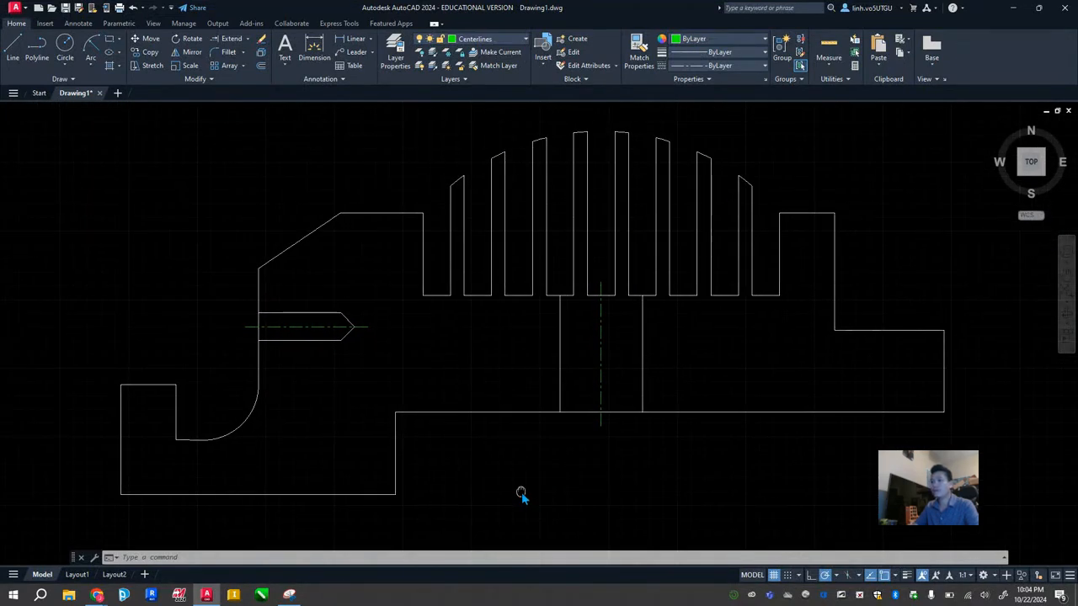
left_click(494, 39)
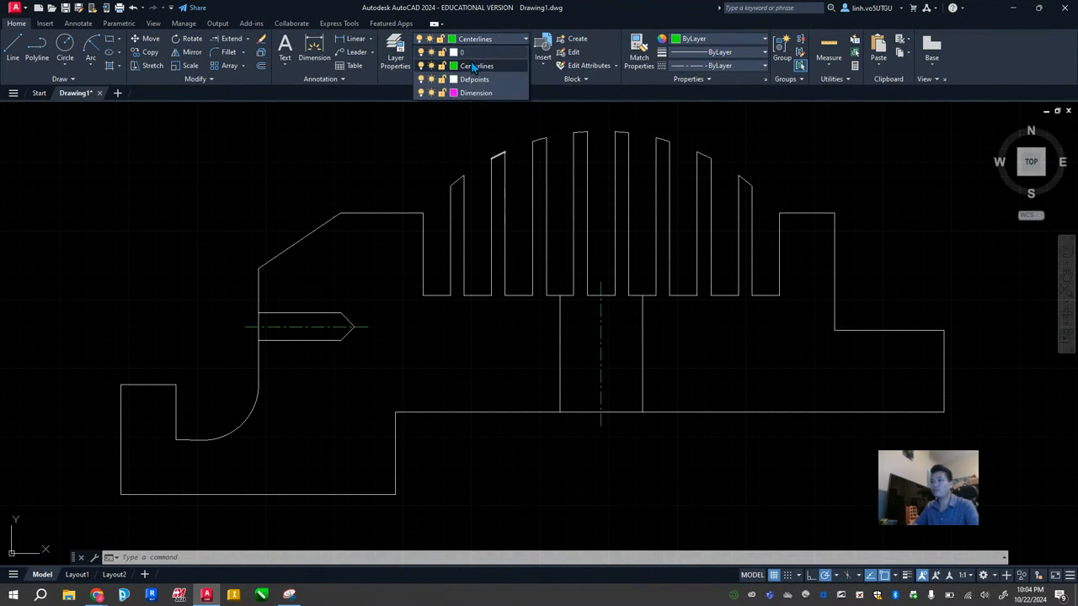
left_click(472, 93)
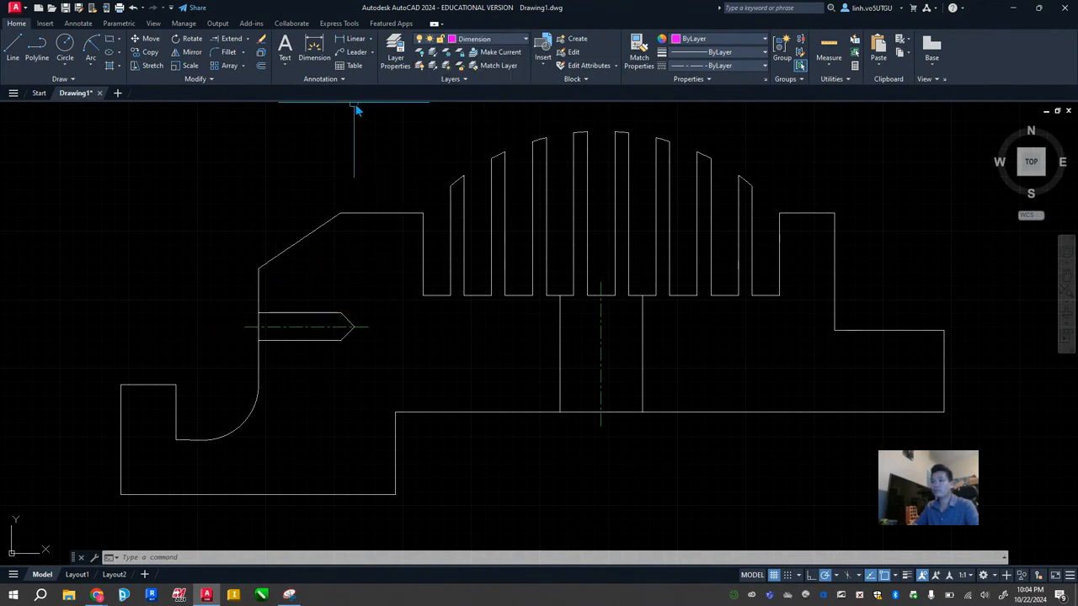
Dimension the bore's width below the base edge and the length of the profile's left vertical edge outside the part
left_click(315, 46)
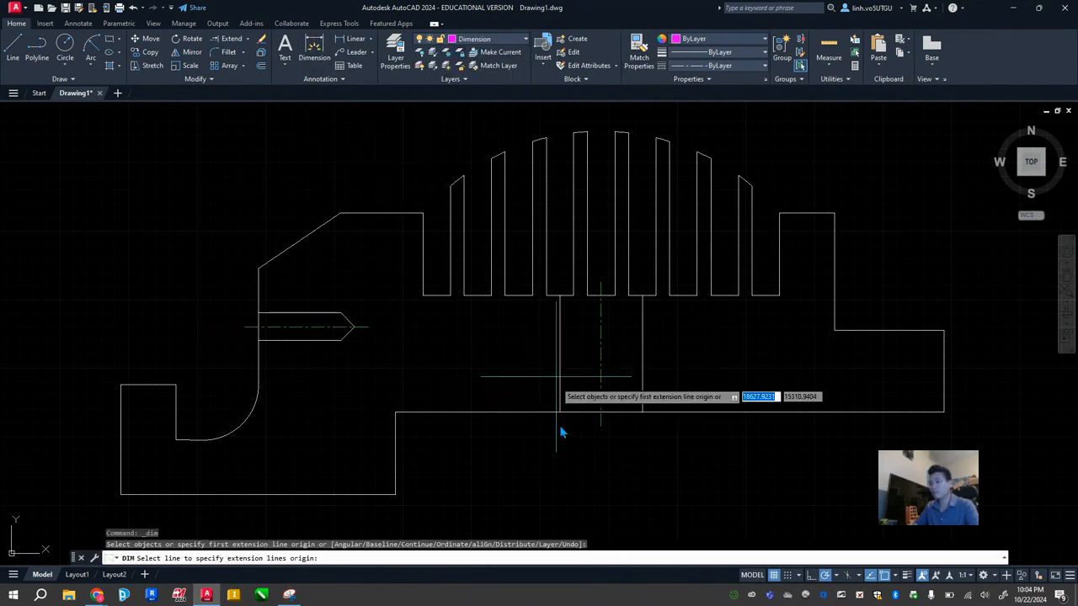
left_click(560, 414)
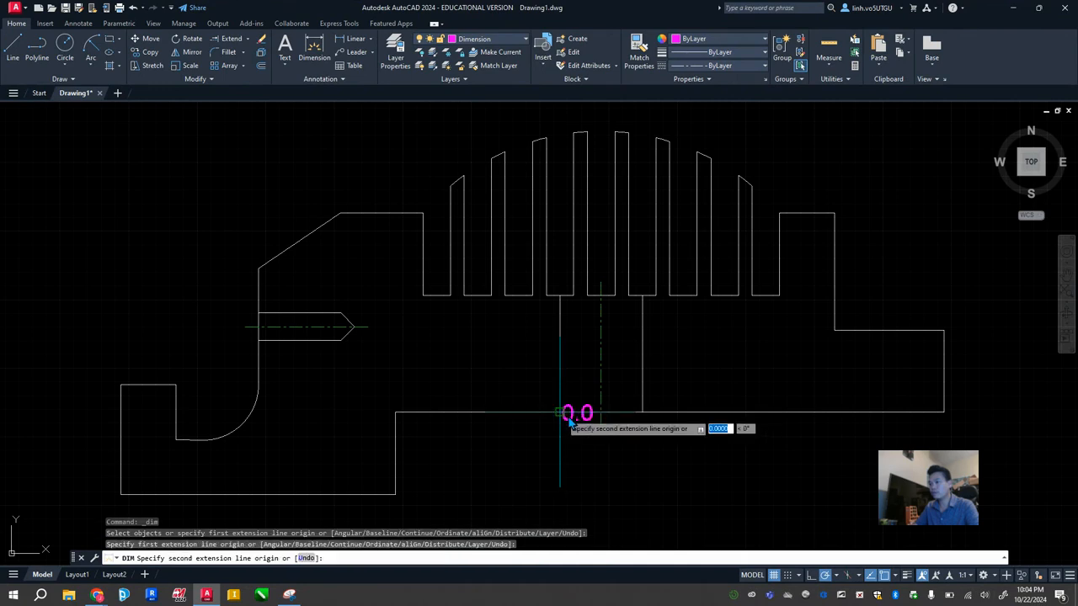
left_click(643, 413)
left_click(636, 442)
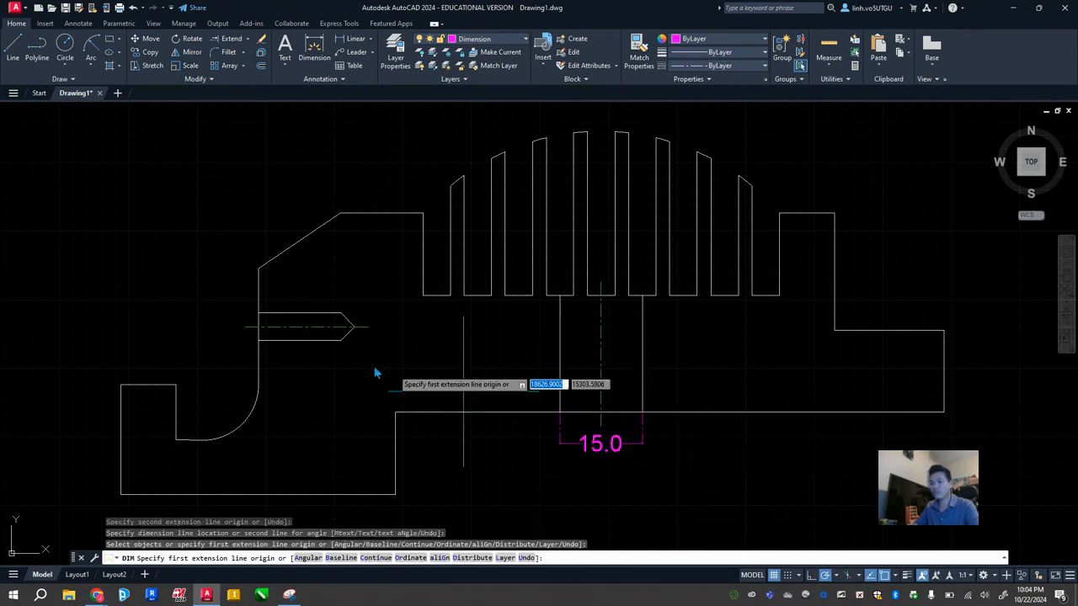
left_click(259, 303)
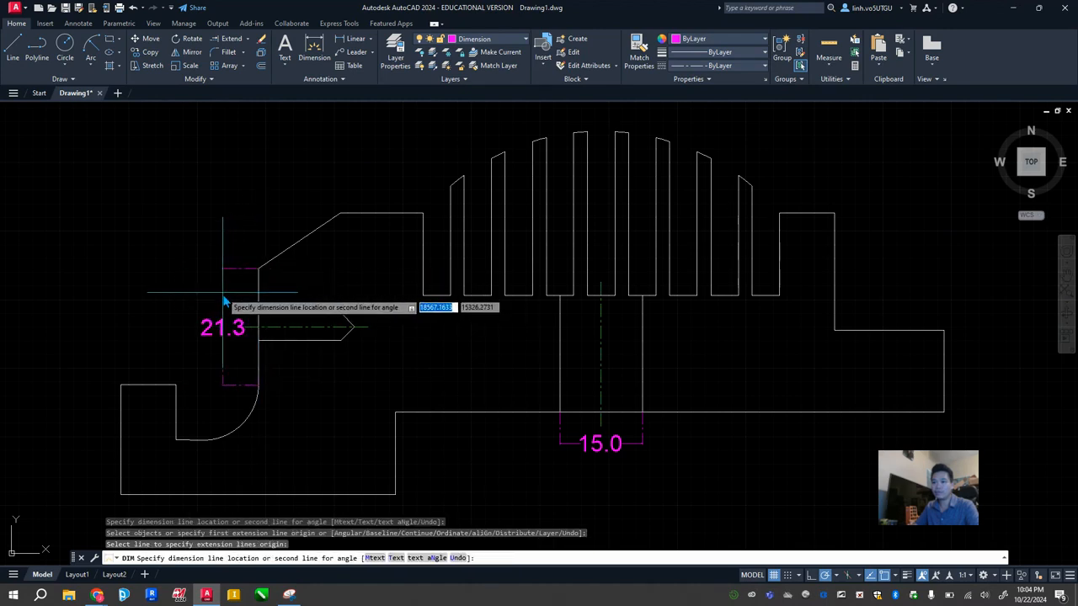
left_click(217, 294)
Dimension the side hole's height just outside its opening and move the dimension text up, clear of the left edge's dimension text
left_click(261, 341)
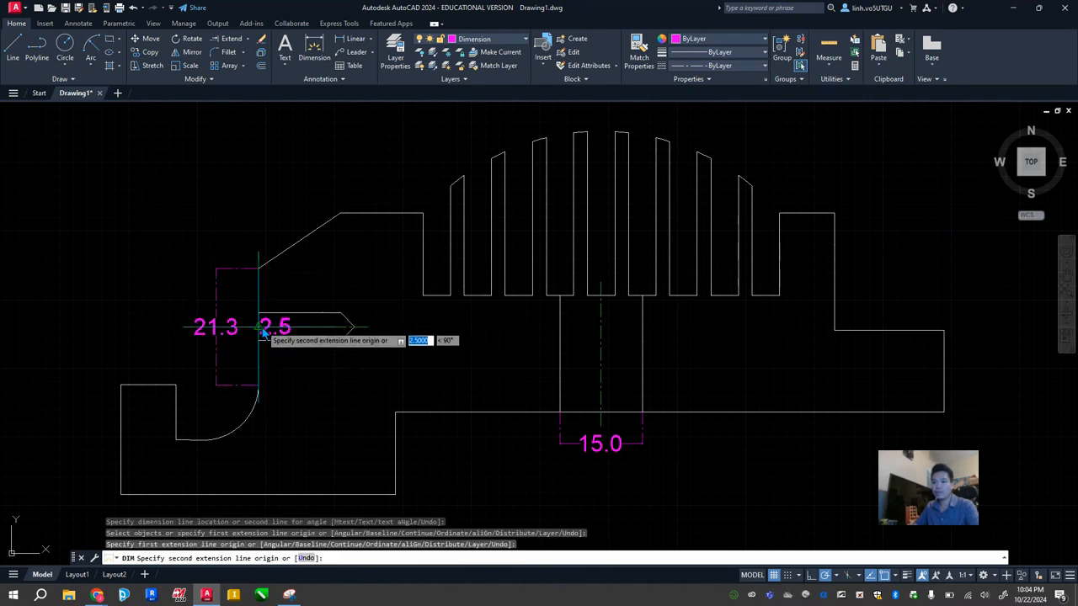
left_click(260, 314)
left_click(236, 325)
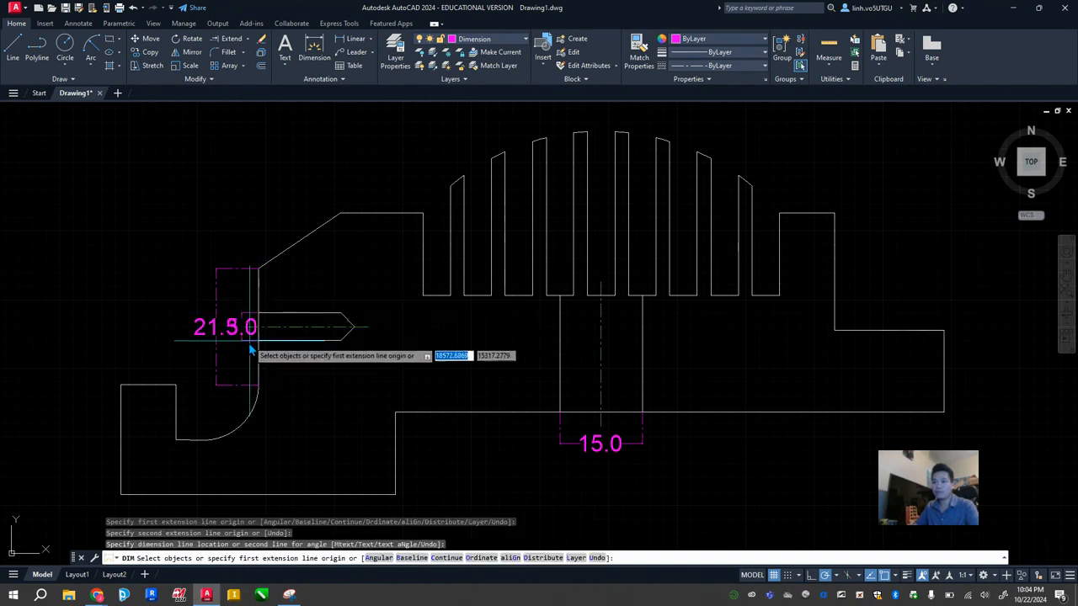
left_click(242, 327)
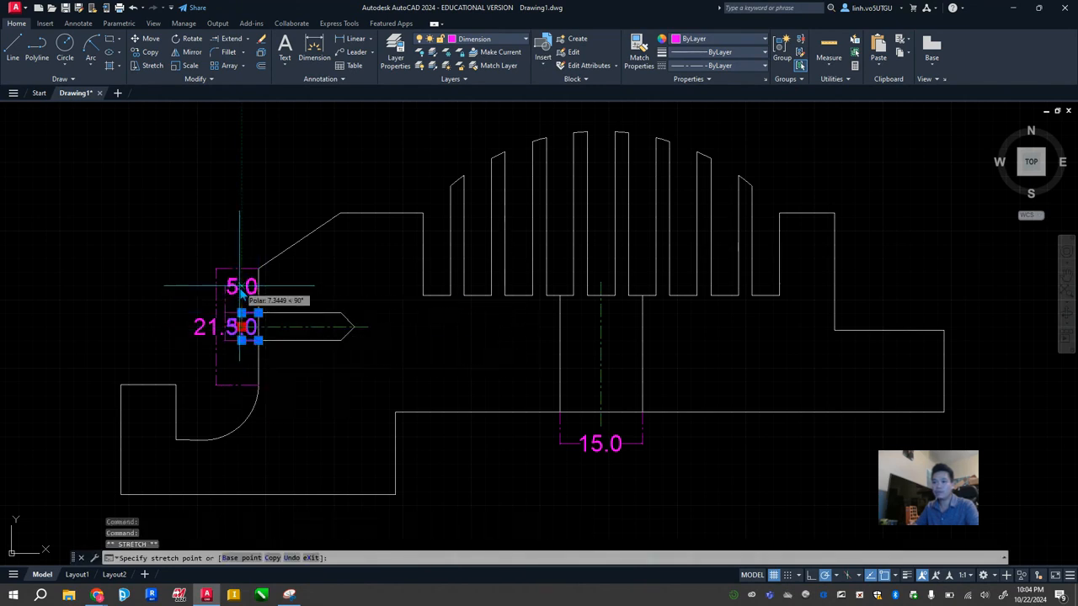